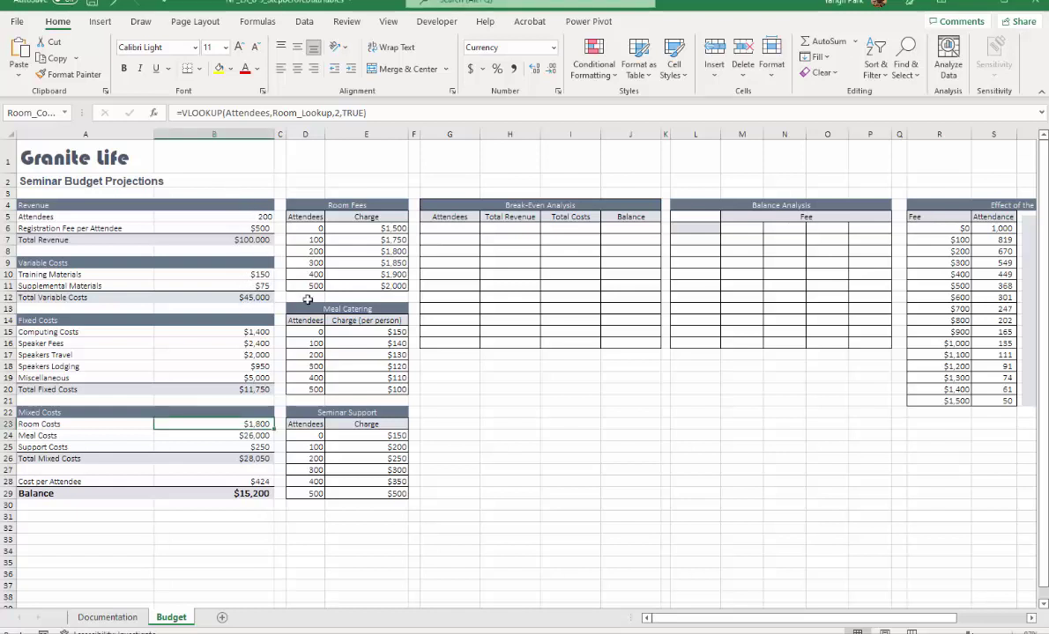
- Show formulas on the Budget sheet, narrow column A, and check Attendees (B5) and Total Revenue (B7)
{"action": "key", "text": "ctrl+grave"}
{"action": "left_click_drag", "start_coordinate": [289, 132], "coordinate": [155, 154]}
{"action": "left_click", "coordinate": [239, 217]}
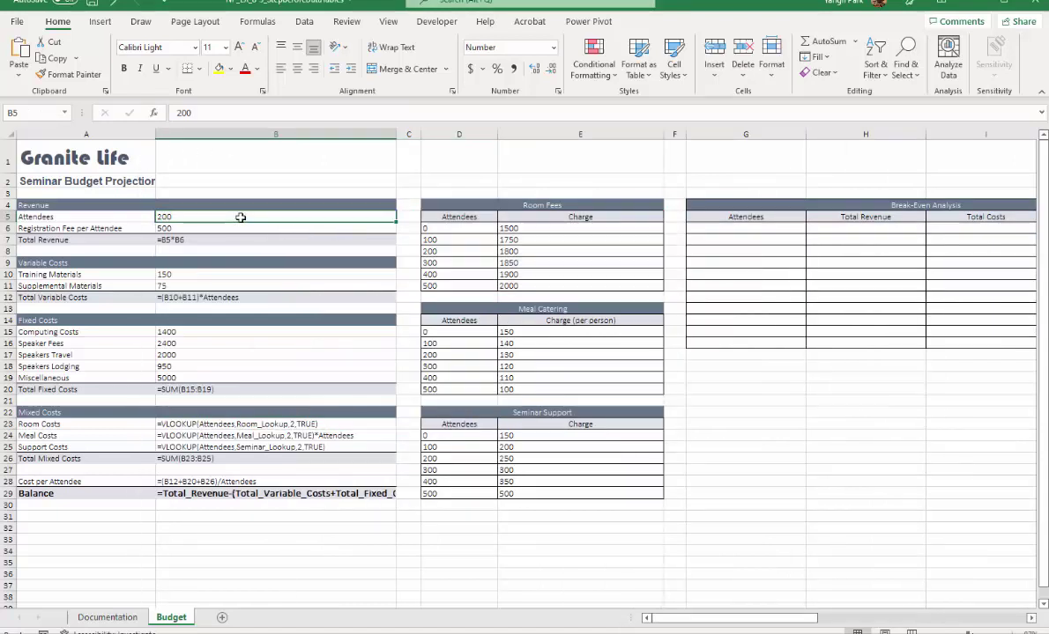
{"action": "left_click", "coordinate": [193, 241]}
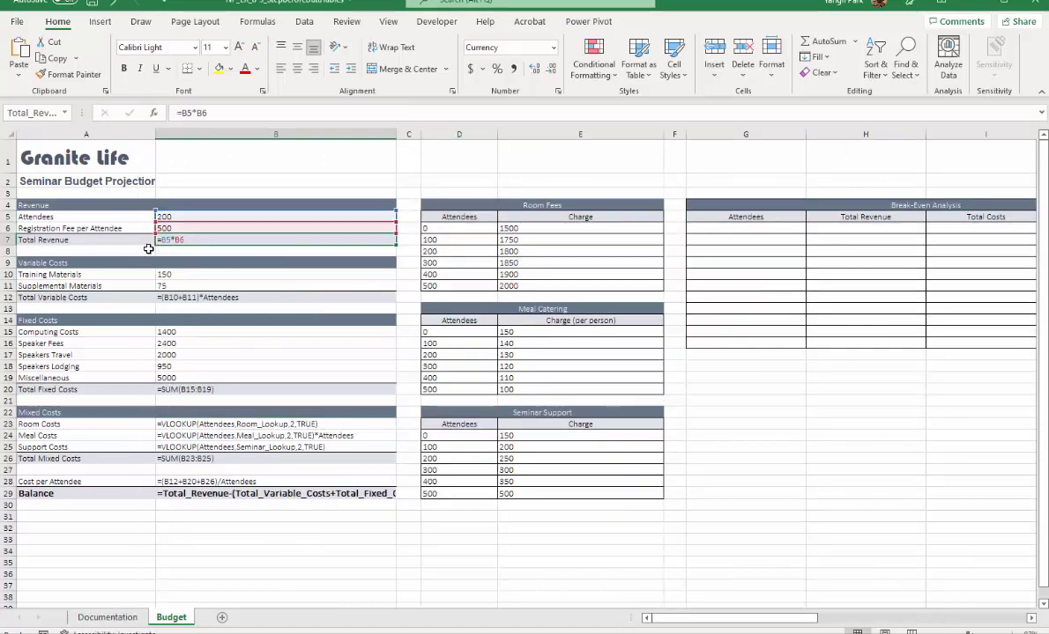
{"action": "left_click_drag", "start_coordinate": [177, 222], "coordinate": [174, 220]}
- Review the variable and fixed cost entries, Total Fixed Costs, and the Room Costs VLOOKUP formula
{"action": "left_click", "coordinate": [193, 276]}
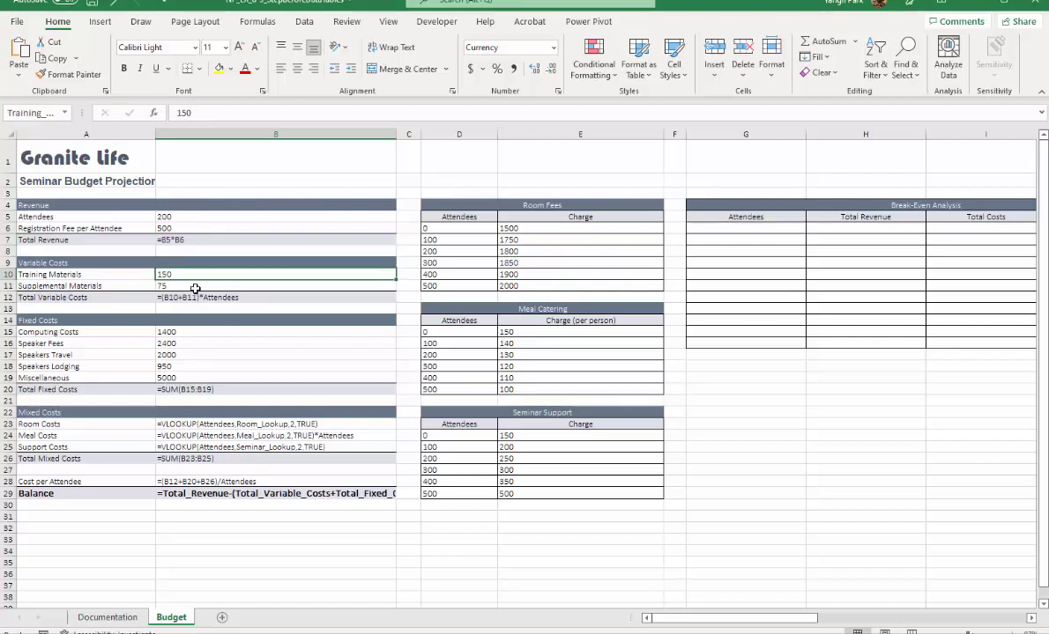
{"action": "left_click", "coordinate": [205, 298]}
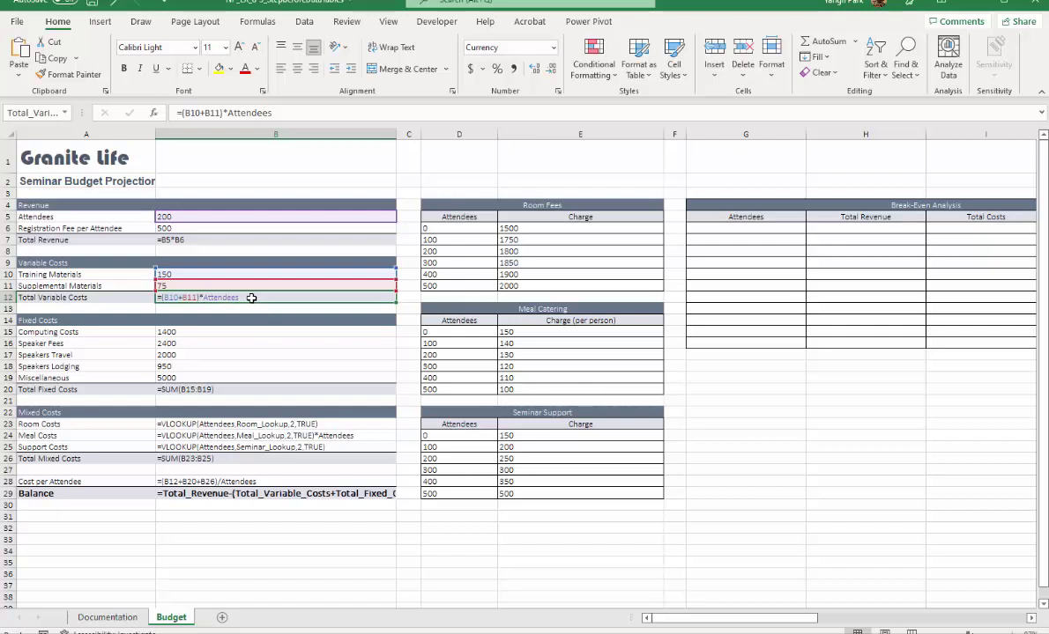
{"action": "left_click", "coordinate": [211, 332]}
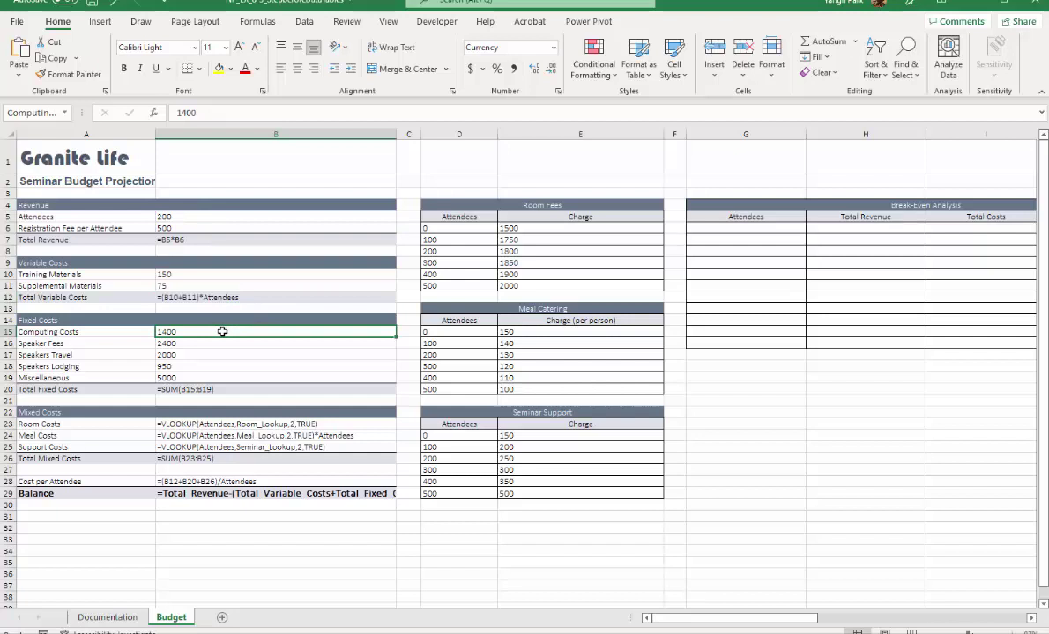
{"action": "left_click", "coordinate": [204, 343]}
{"action": "left_click", "coordinate": [202, 355]}
{"action": "left_click", "coordinate": [194, 366]}
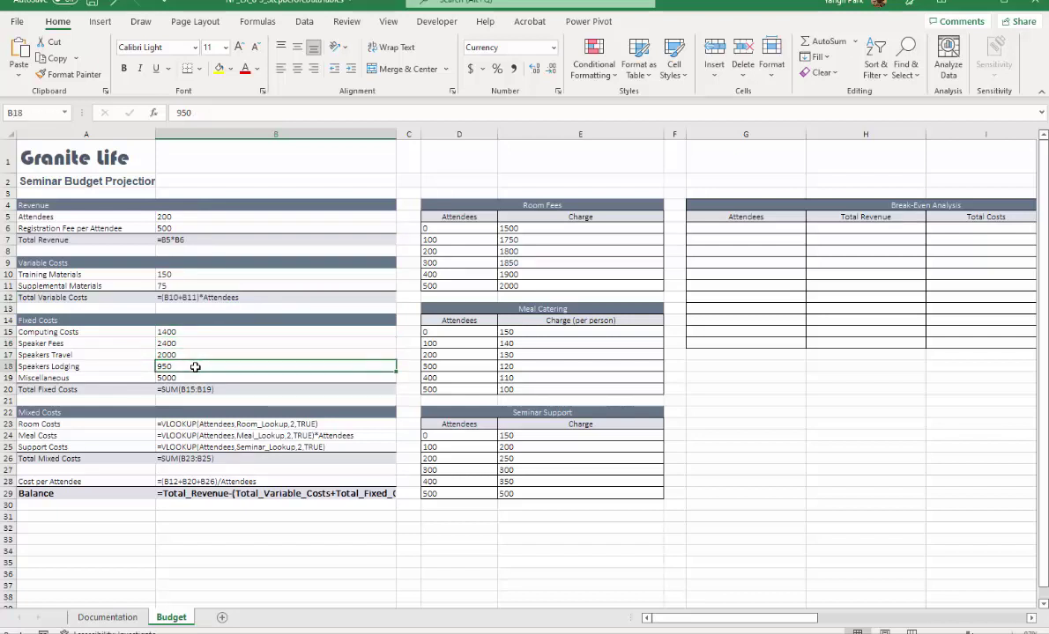
{"action": "left_click", "coordinate": [195, 379]}
{"action": "double_click", "coordinate": [195, 388]}
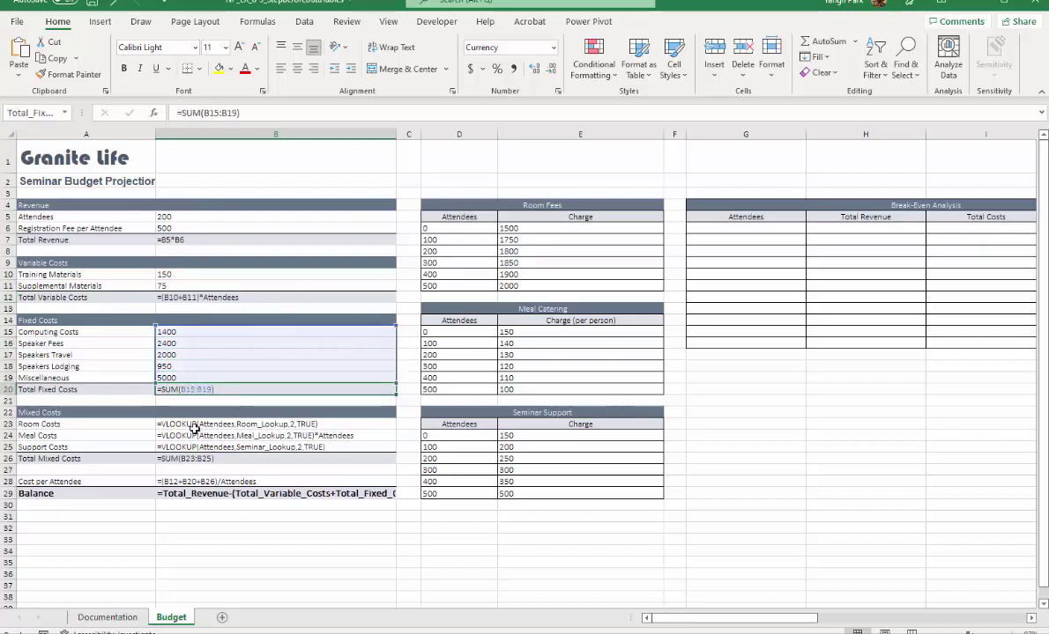
{"action": "double_click", "coordinate": [212, 424]}
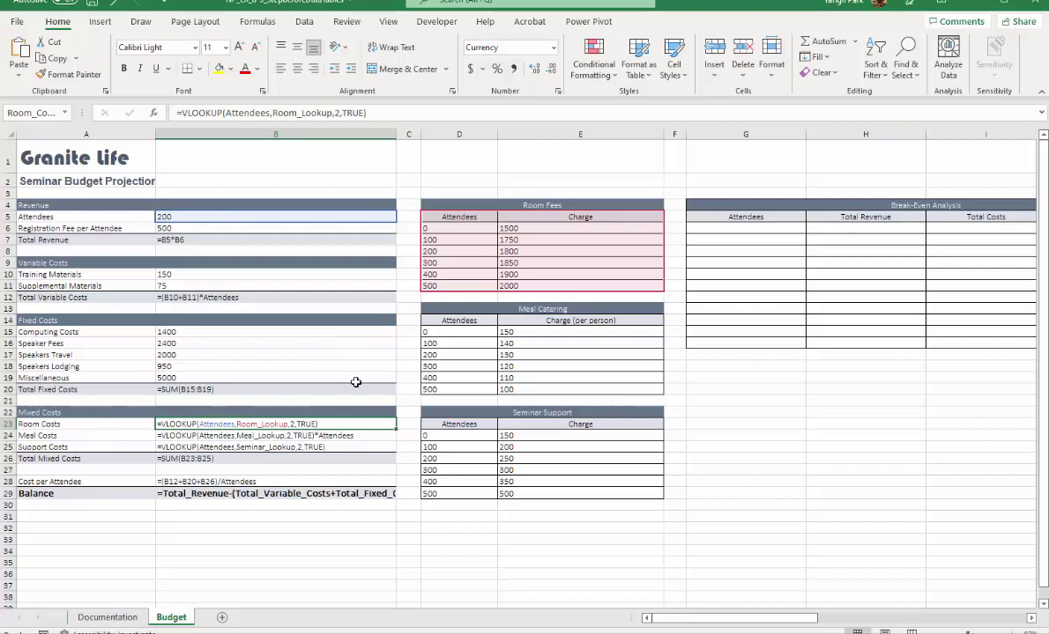
{"action": "left_click_drag", "start_coordinate": [463, 218], "coordinate": [587, 285]}
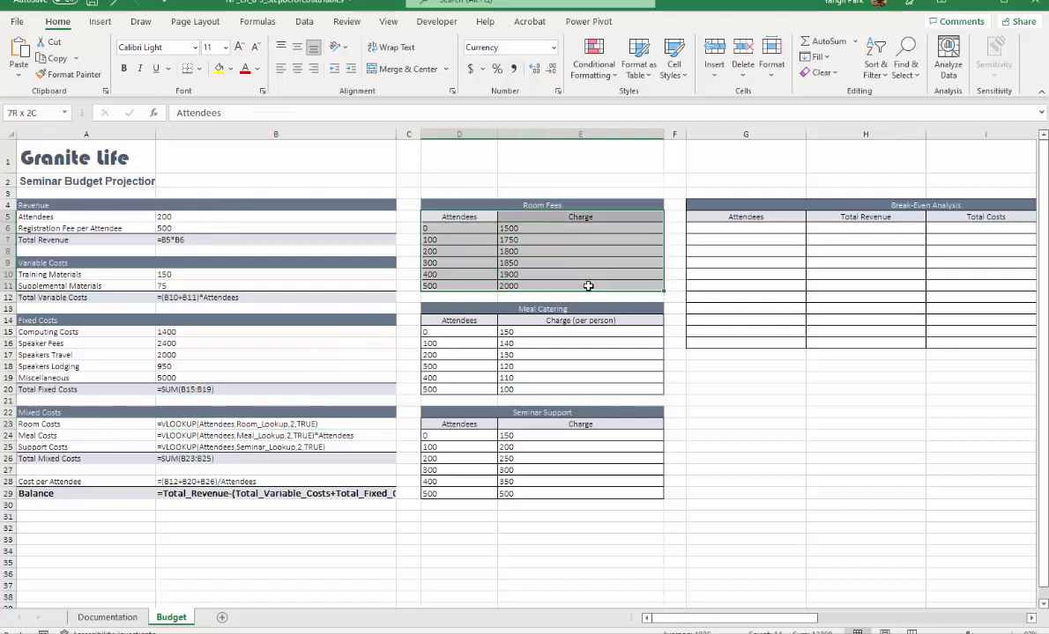
{"action": "left_click", "coordinate": [473, 226]}
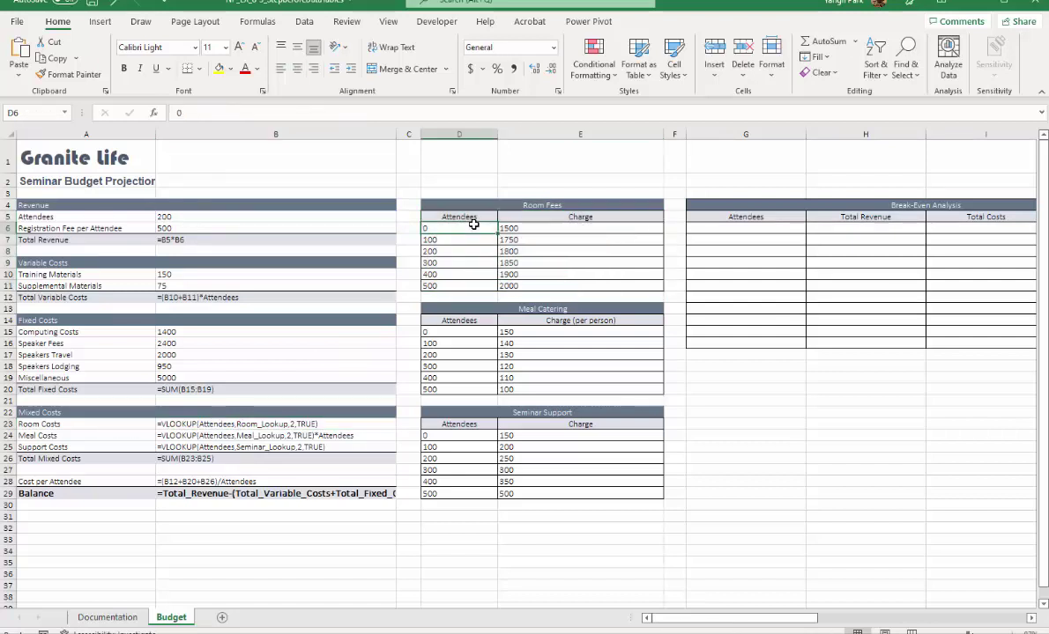
{"action": "left_click", "coordinate": [600, 228]}
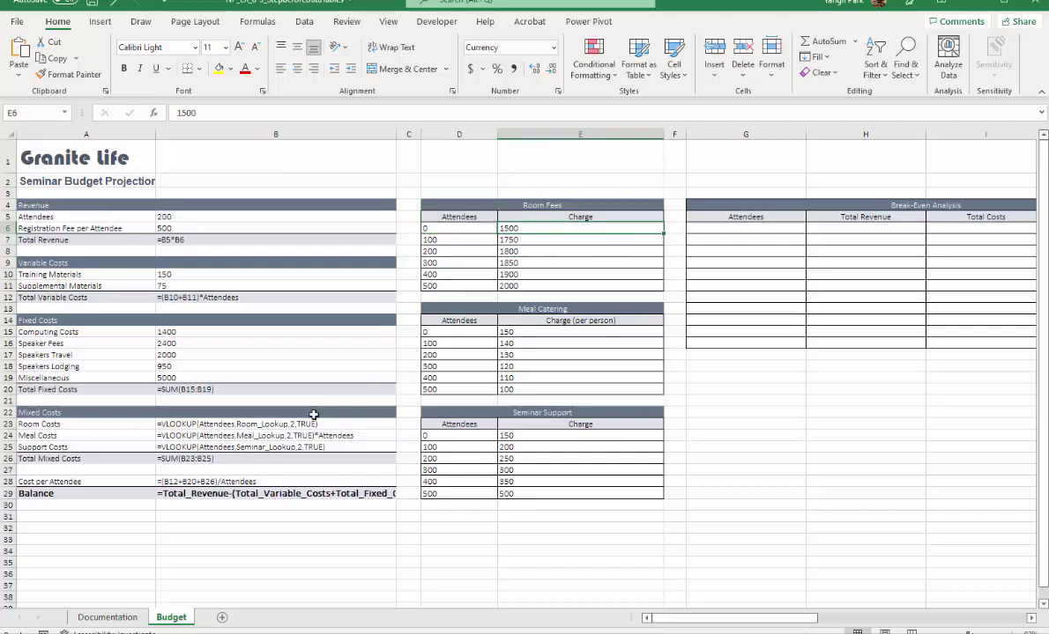
{"action": "left_click", "coordinate": [213, 426]}
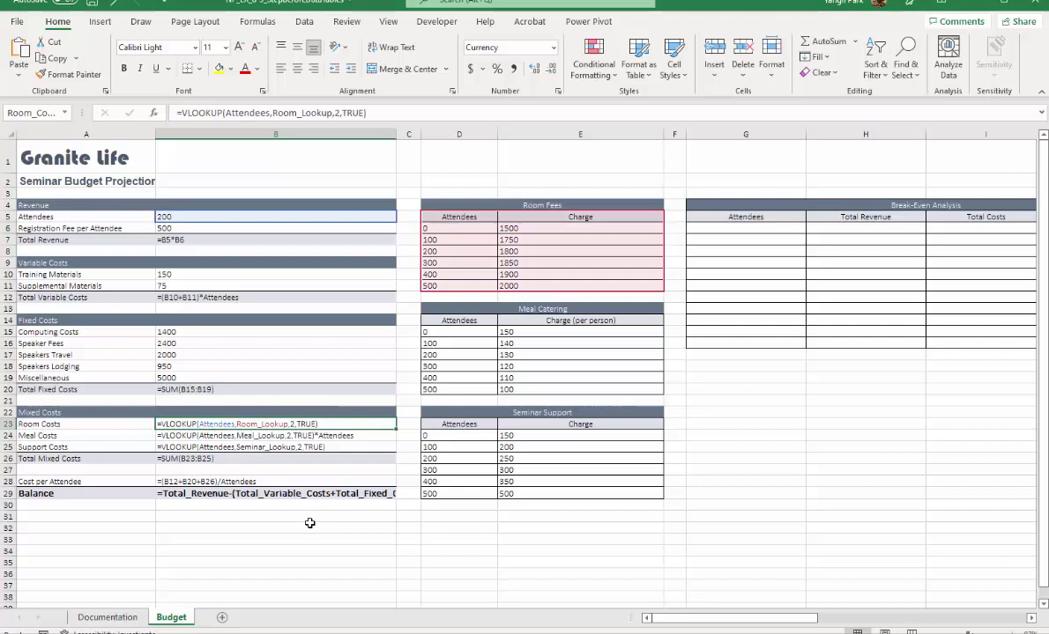
{"action": "left_click", "coordinate": [208, 435]}
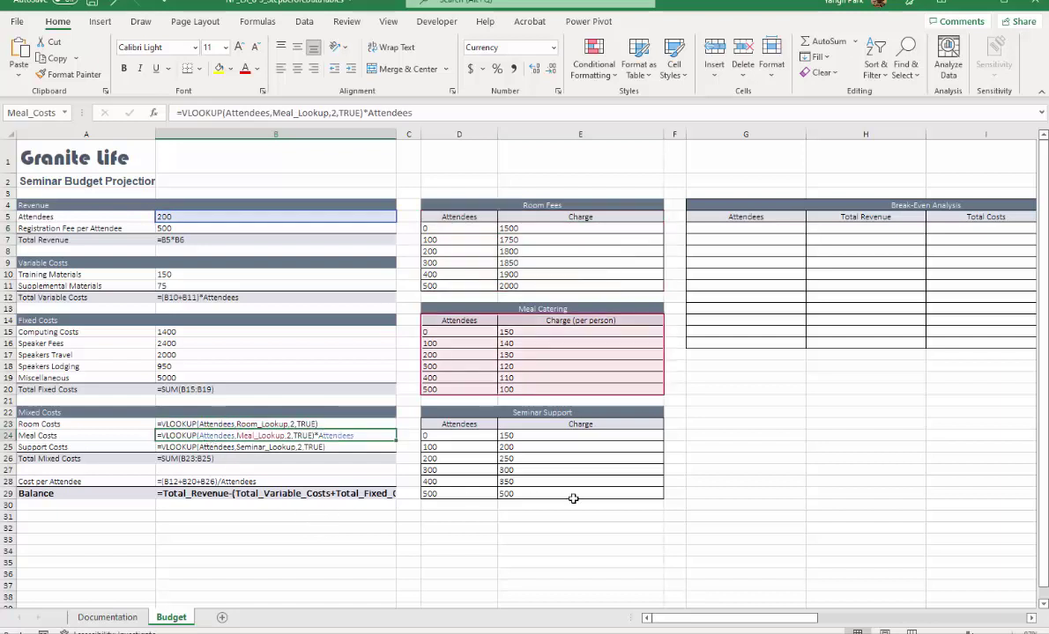
{"action": "left_click", "coordinate": [490, 321]}
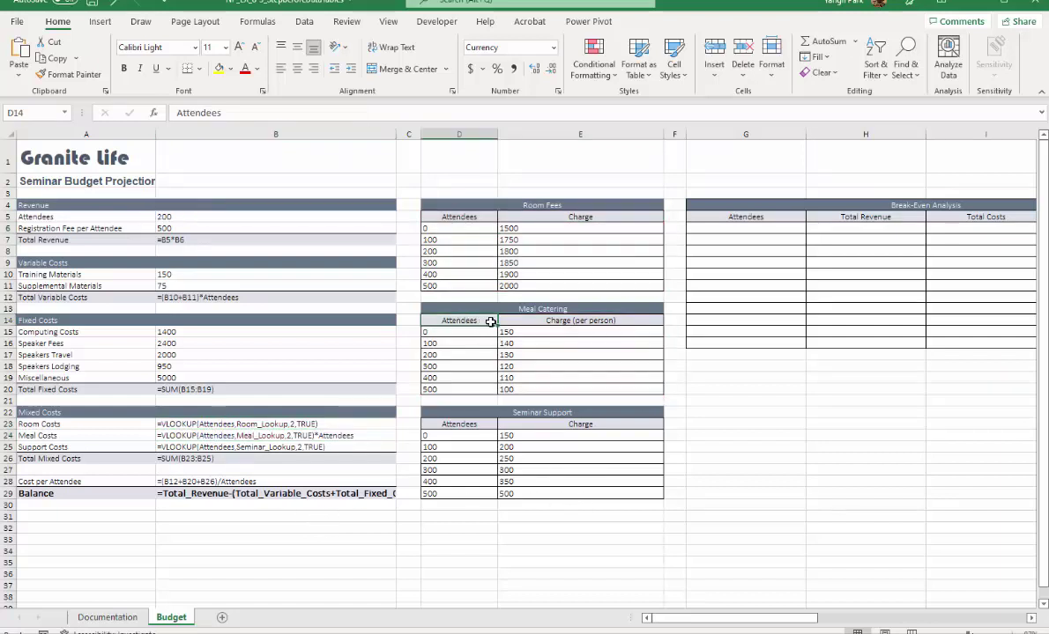
{"action": "left_click_drag", "start_coordinate": [490, 332], "coordinate": [588, 390]}
{"action": "left_click", "coordinate": [463, 332]}
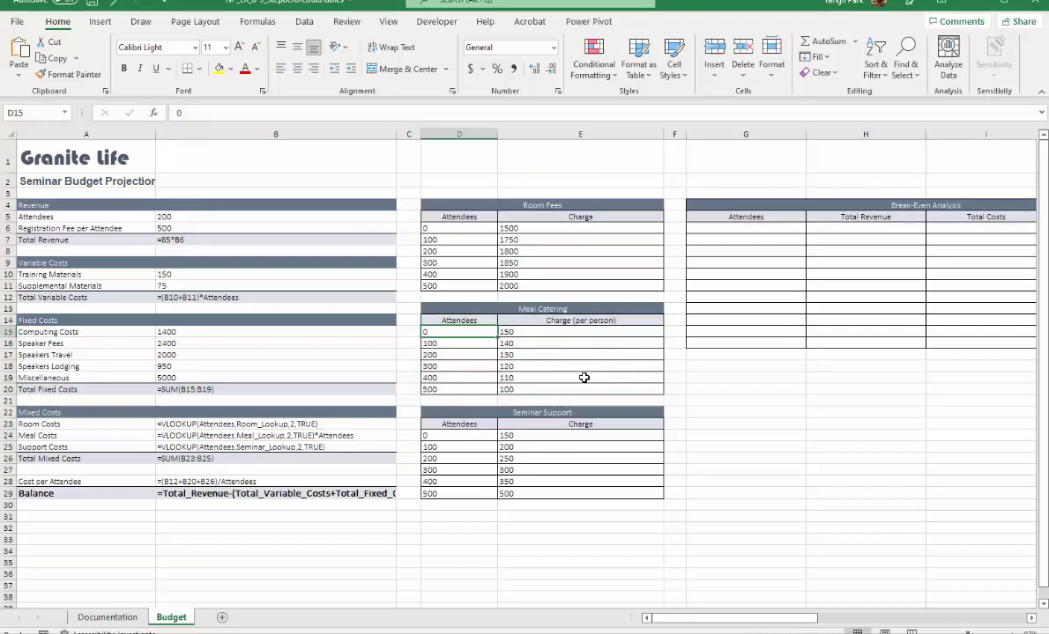
{"action": "left_click", "coordinate": [567, 333]}
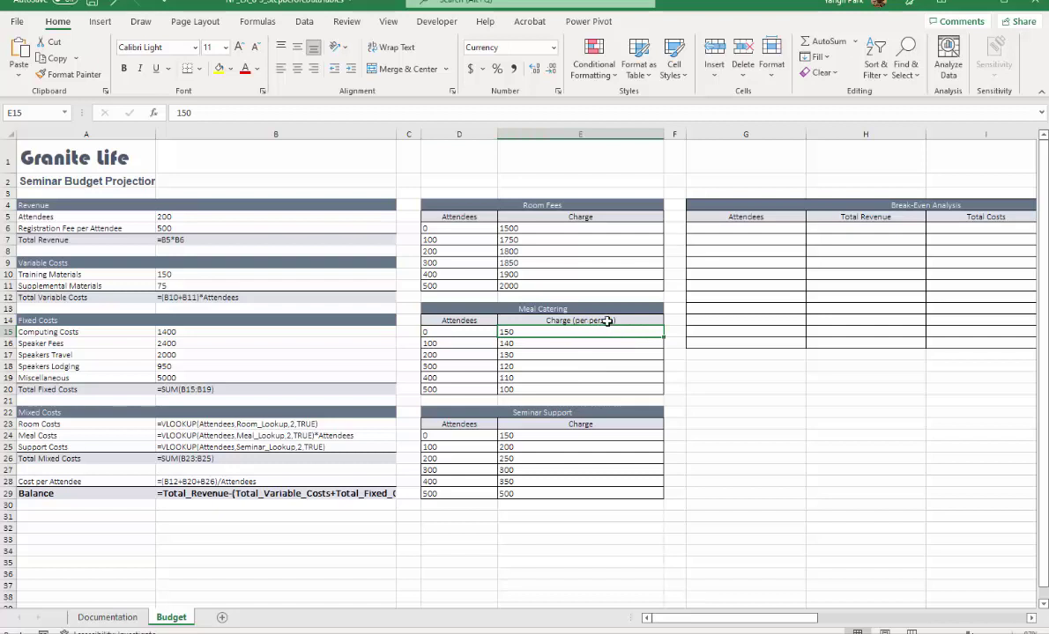
{"action": "double_click", "coordinate": [343, 436]}
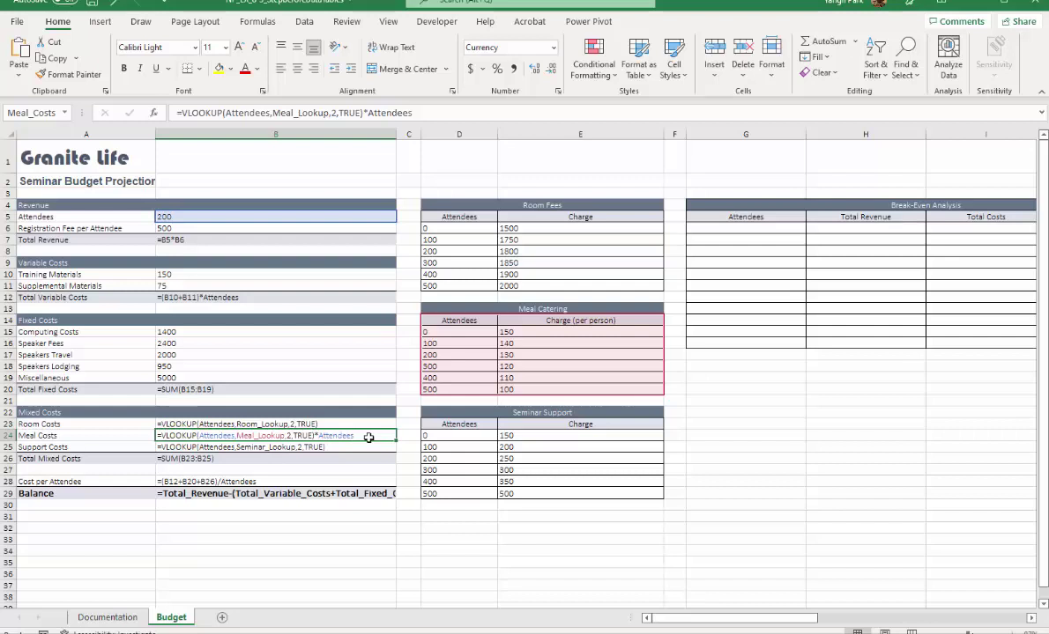
{"action": "double_click", "coordinate": [319, 435]}
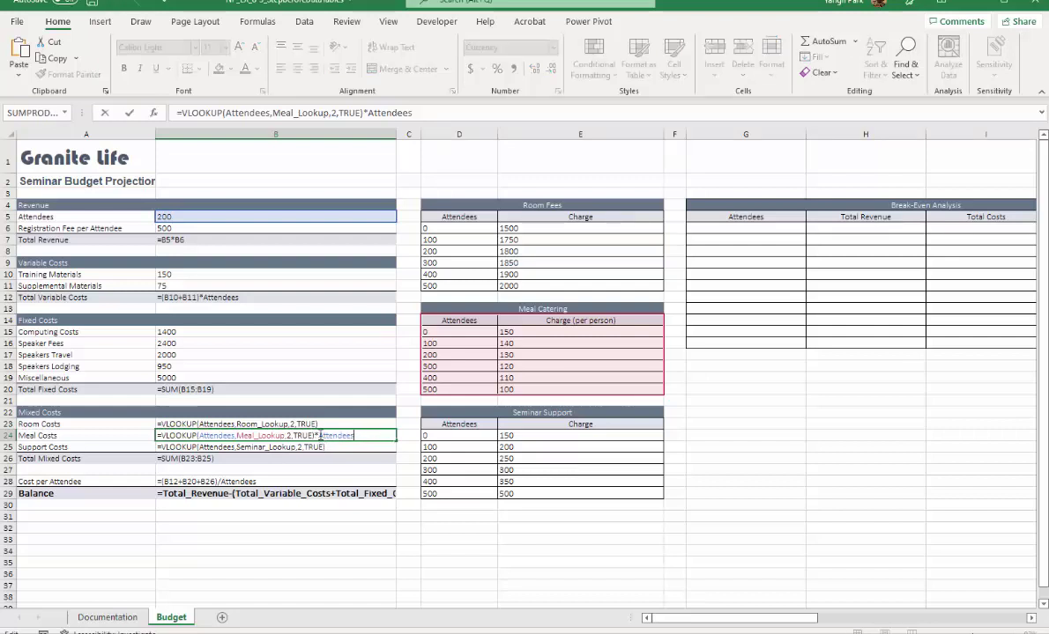
{"action": "left_click_drag", "start_coordinate": [319, 435], "coordinate": [357, 436]}
{"action": "left_click", "coordinate": [343, 424]}
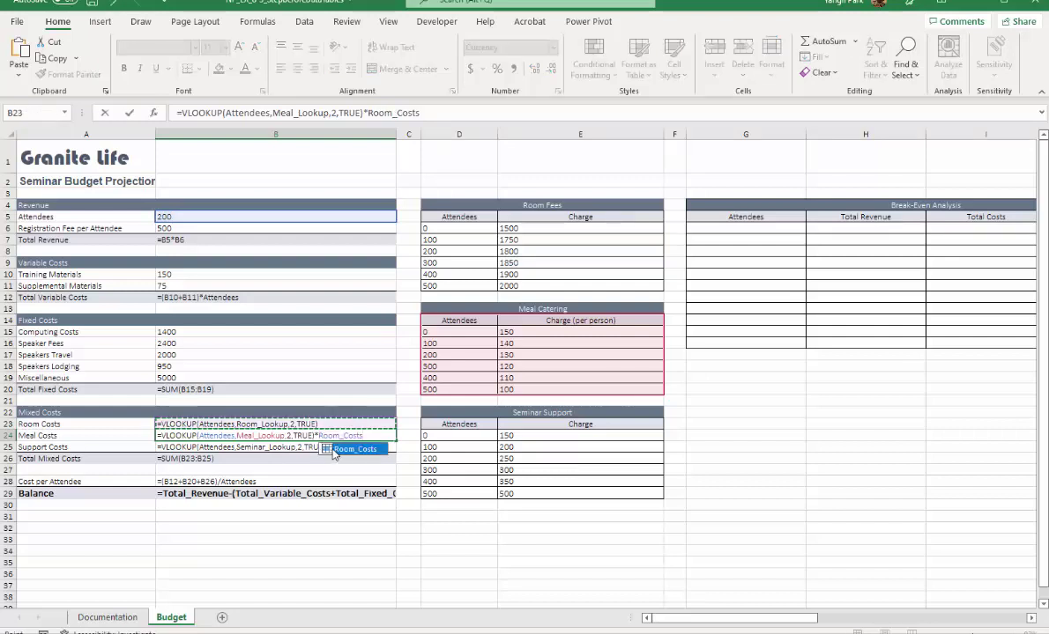
{"action": "key", "text": "Escape"}
{"action": "left_click", "coordinate": [283, 451]}
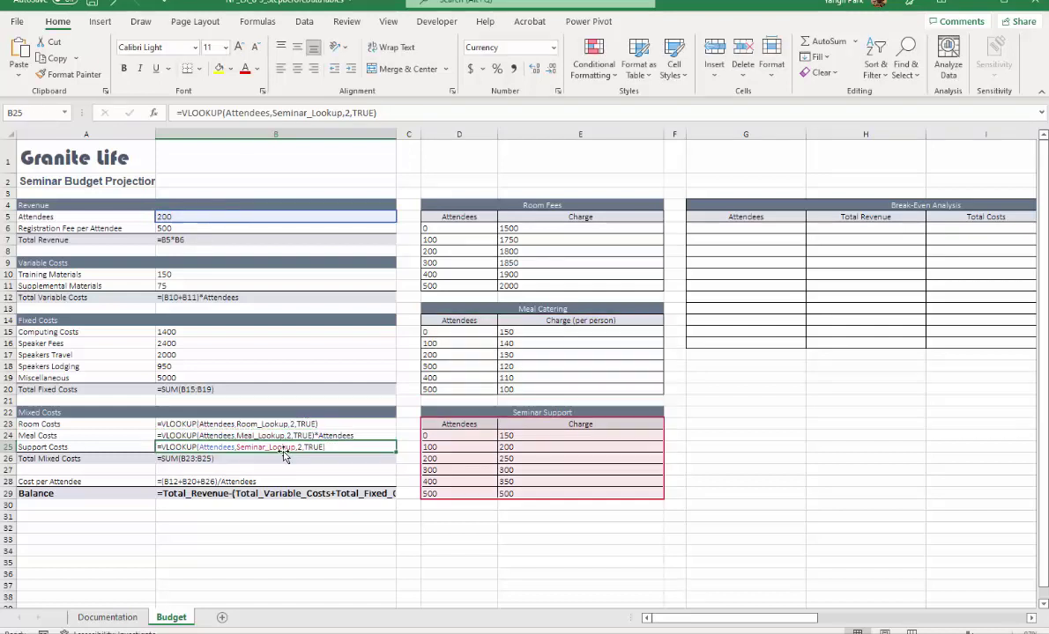
{"action": "left_click", "coordinate": [467, 426]}
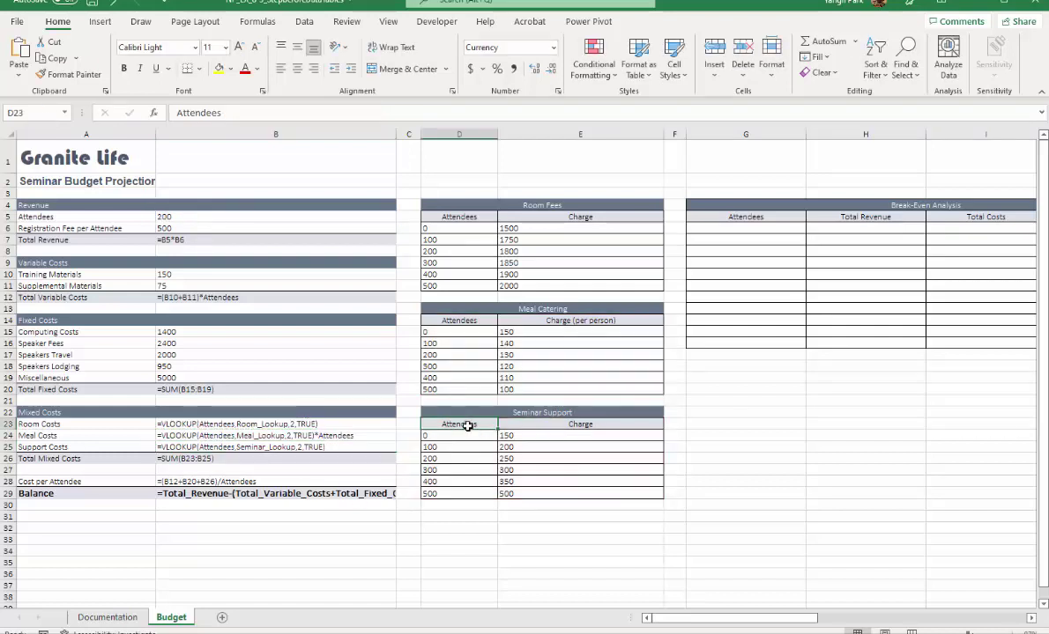
{"action": "left_click_drag", "start_coordinate": [467, 425], "coordinate": [597, 489]}
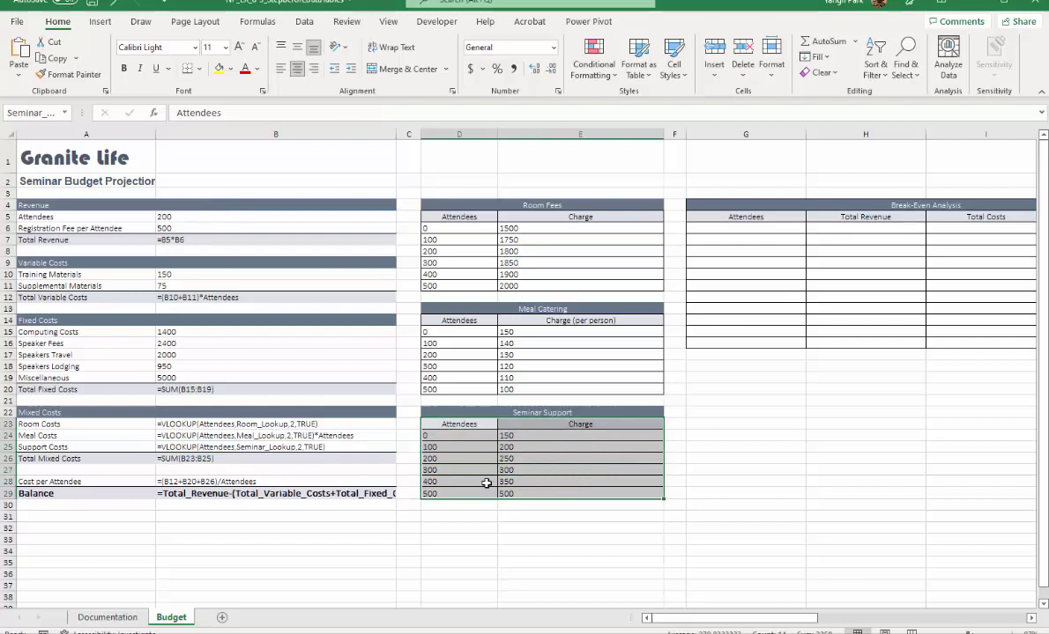
{"action": "left_click", "coordinate": [285, 451]}
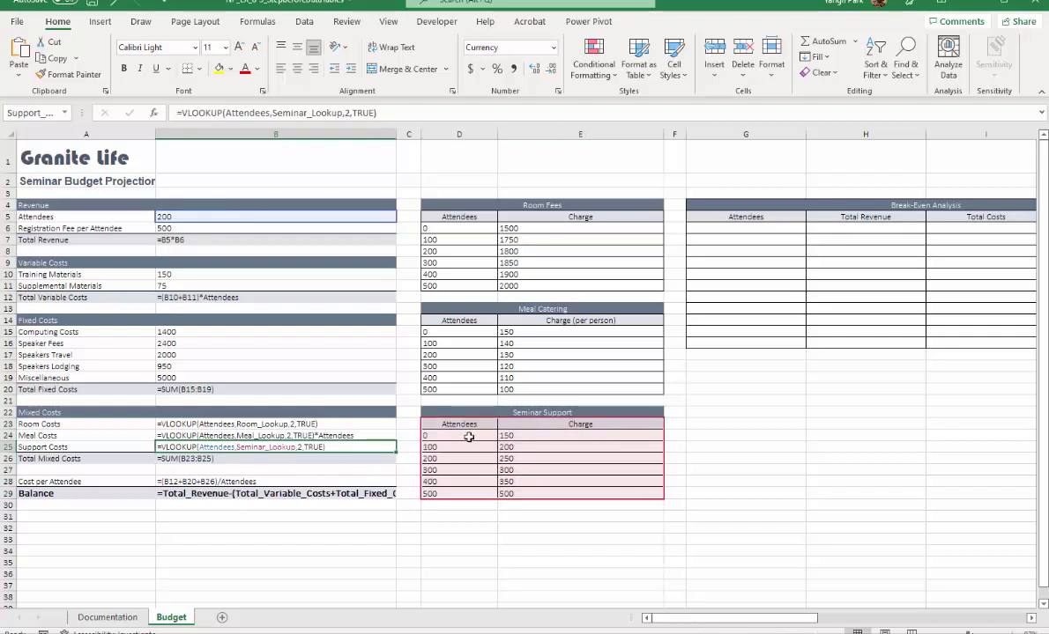
{"action": "left_click", "coordinate": [469, 437]}
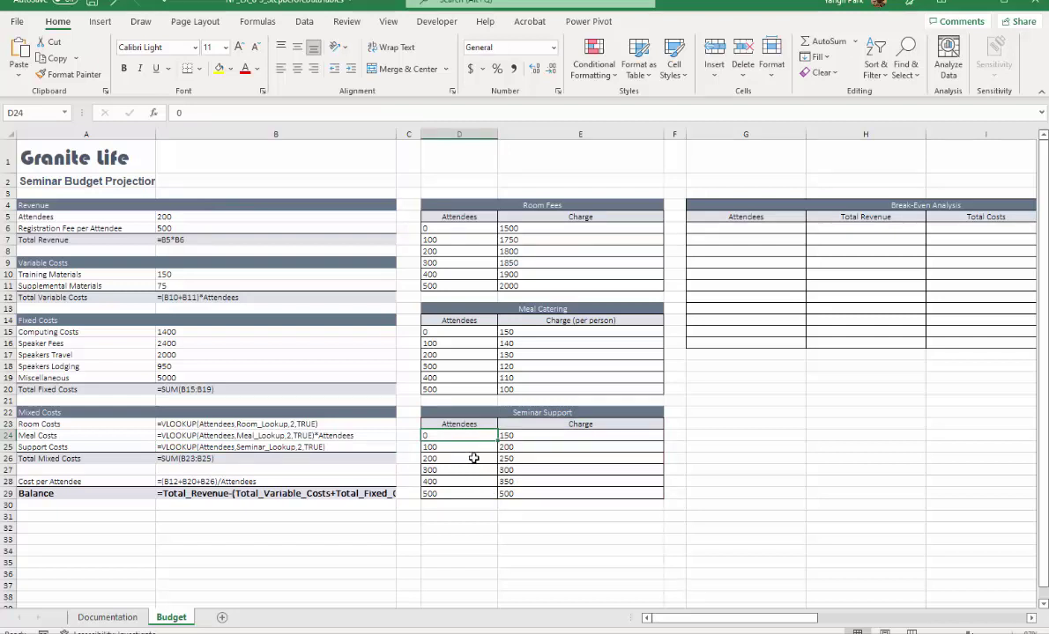
{"action": "left_click_drag", "start_coordinate": [205, 425], "coordinate": [202, 443]}
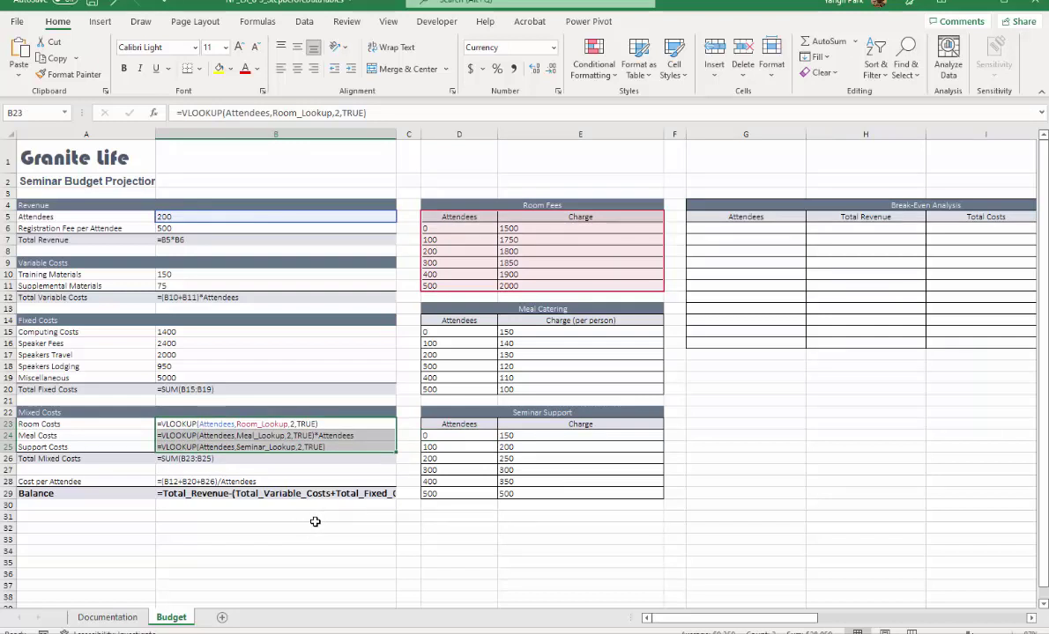
- Review the Support Costs, Total Mixed Costs, Cost per Attendee and Balance formulas, then turn Show Formulas off
{"action": "left_click", "coordinate": [331, 447]}
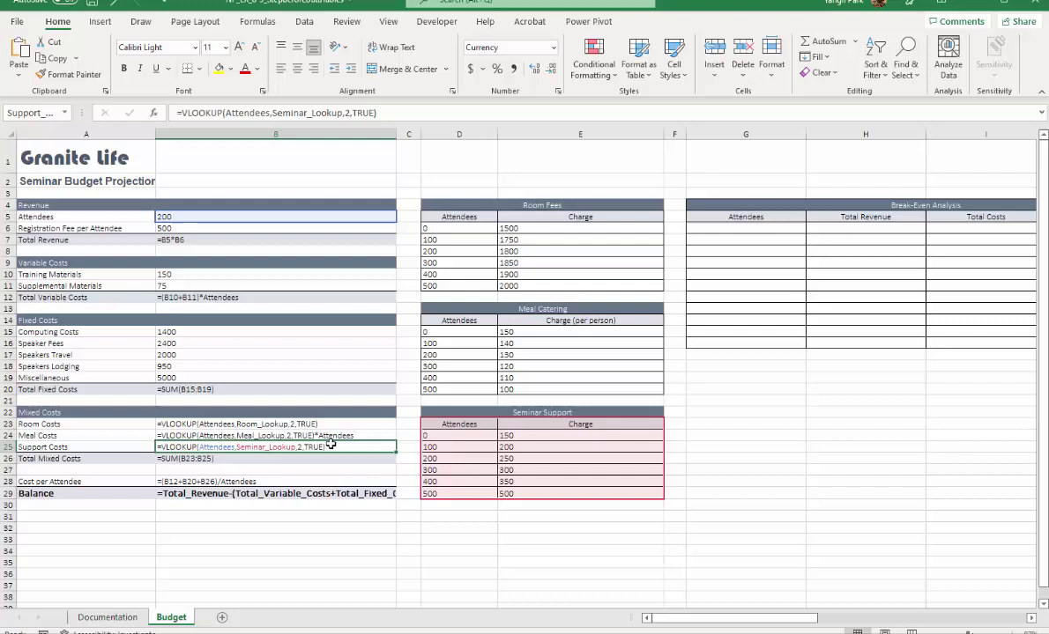
{"action": "left_click", "coordinate": [226, 459]}
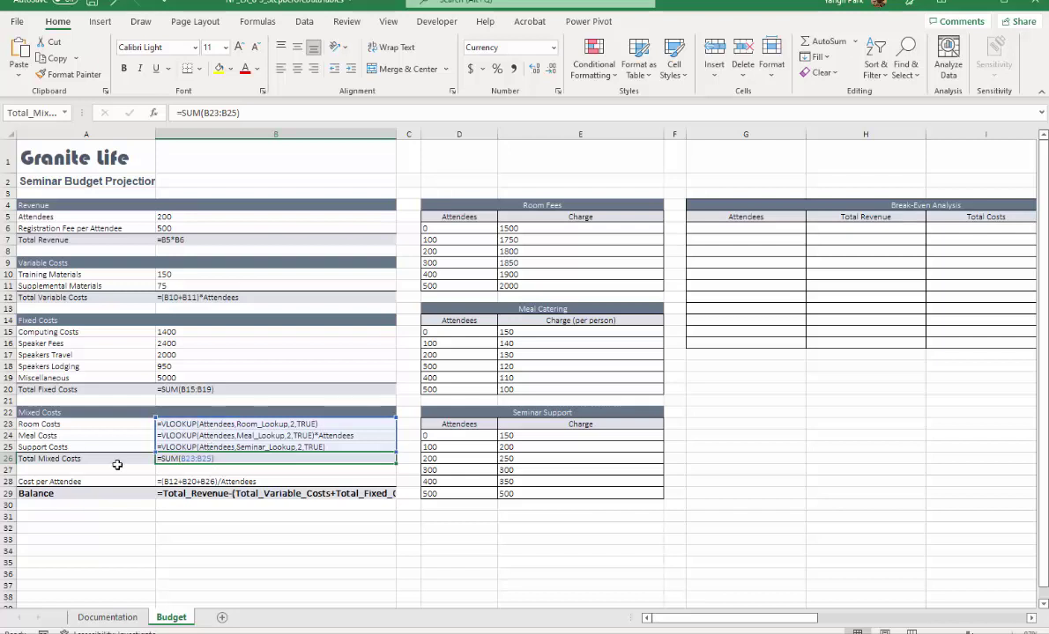
{"action": "left_click", "coordinate": [88, 459]}
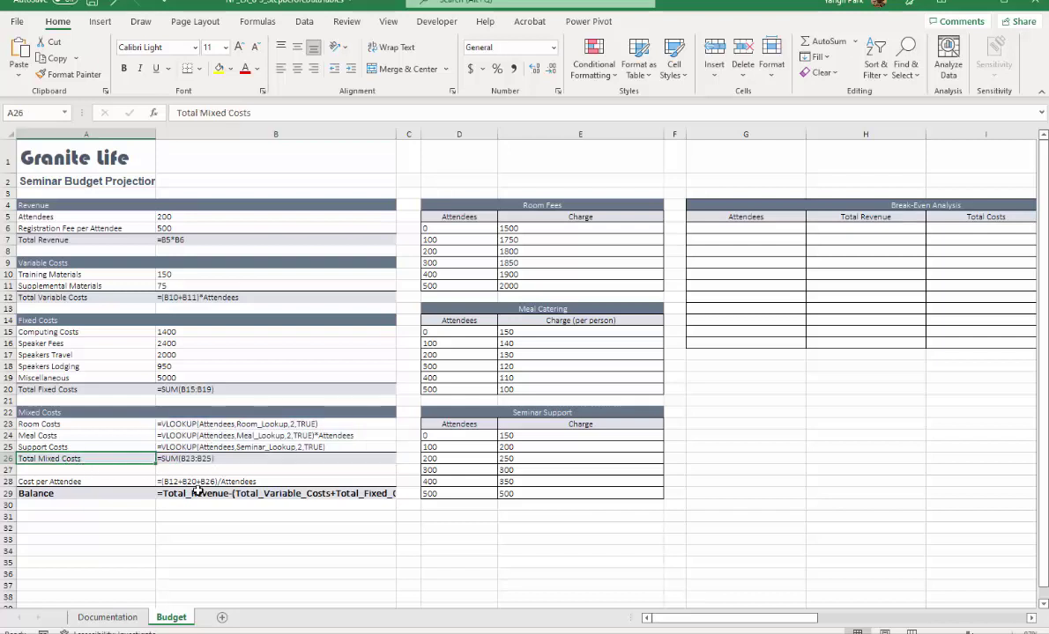
{"action": "left_click", "coordinate": [189, 482]}
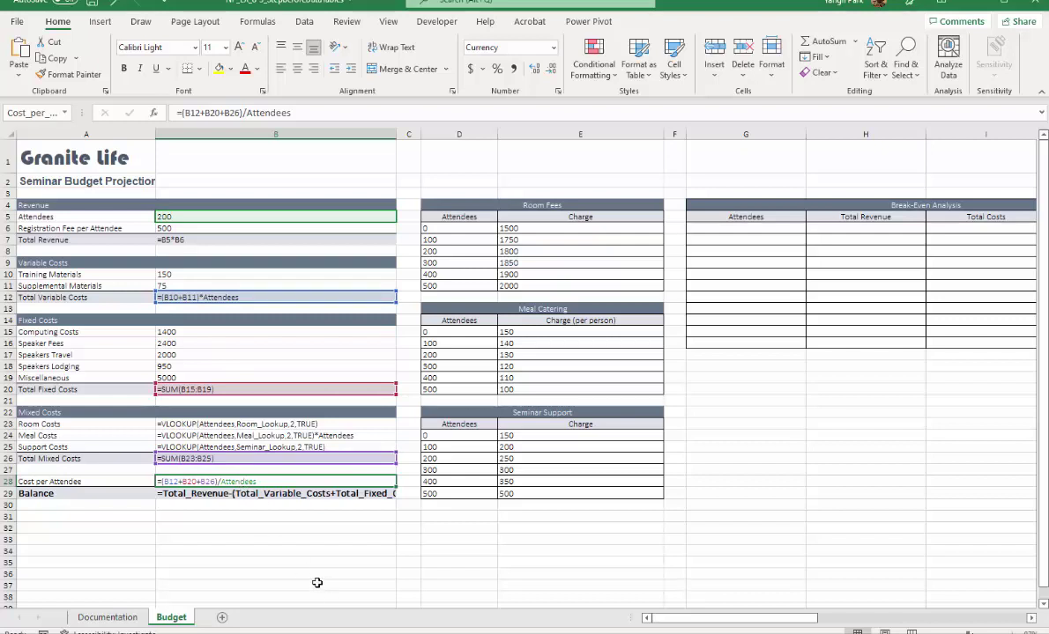
{"action": "left_click", "coordinate": [201, 494]}
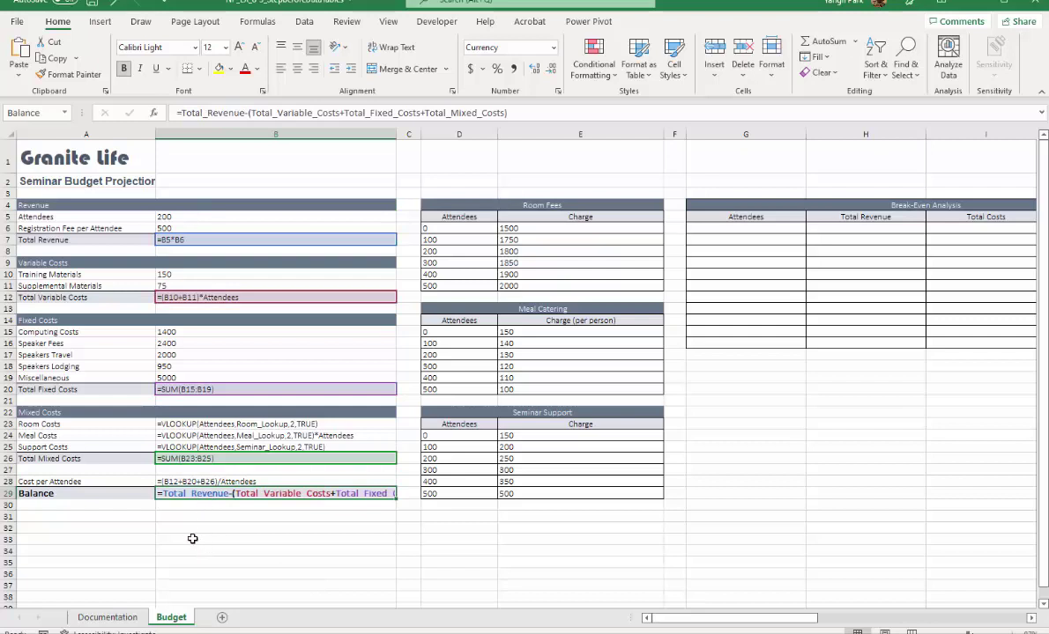
{"action": "left_click", "coordinate": [203, 240]}
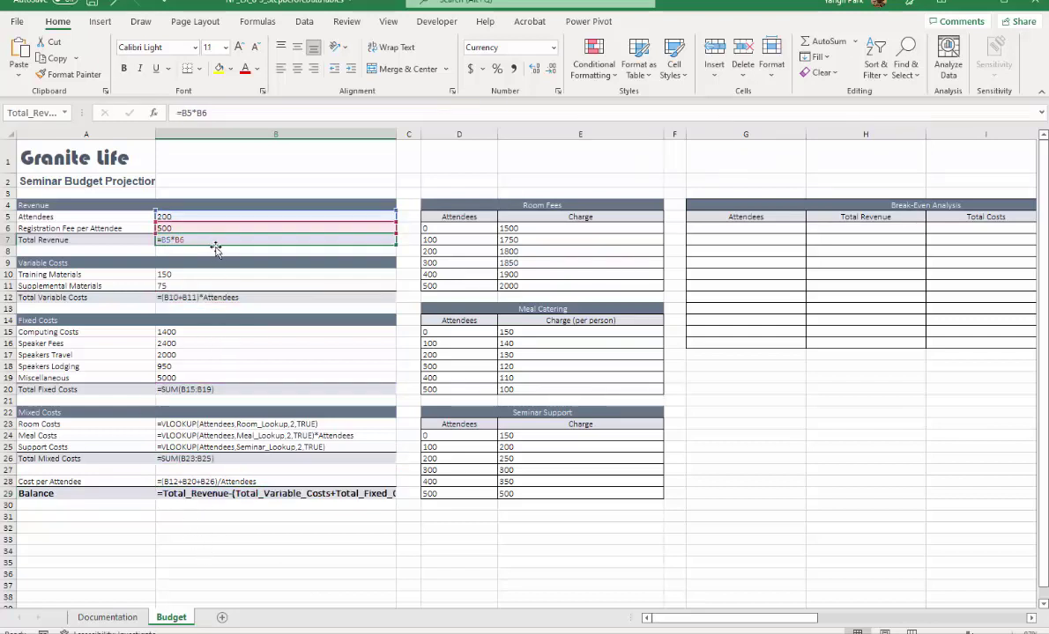
{"action": "left_click", "coordinate": [227, 493]}
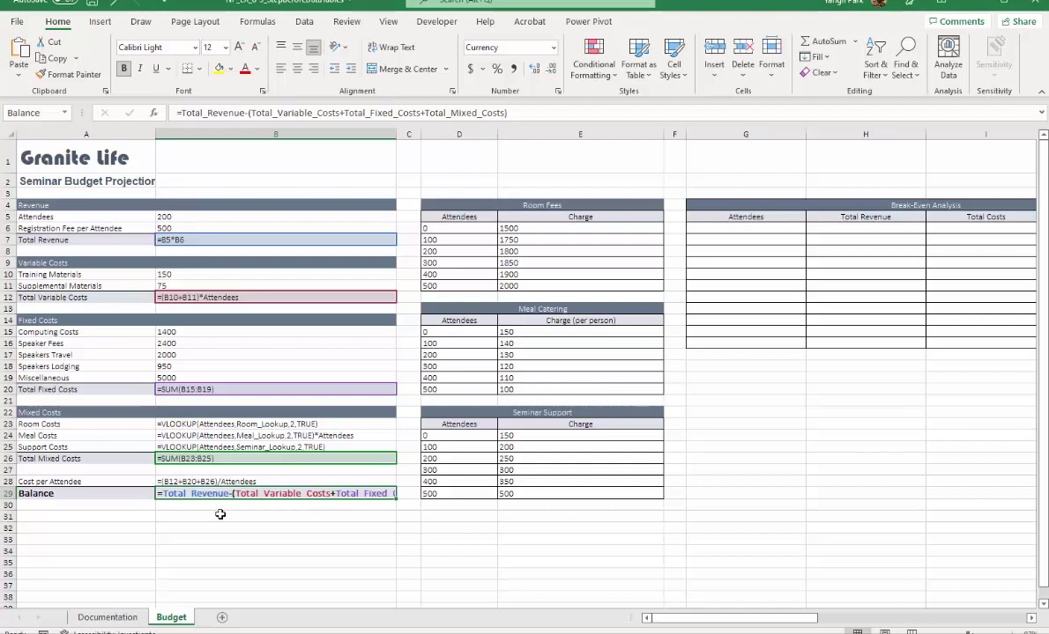
{"action": "key", "text": "ctrl+grave"}
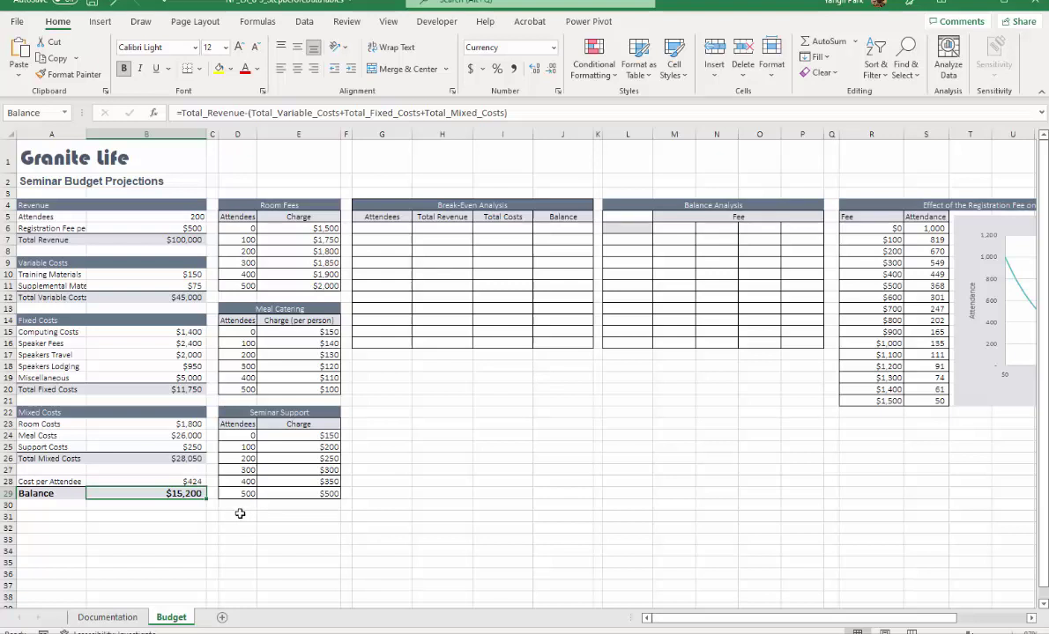
- Link G6 to =Attendees and H6 to =Total_Revenue
{"action": "left_click", "coordinate": [384, 228]}
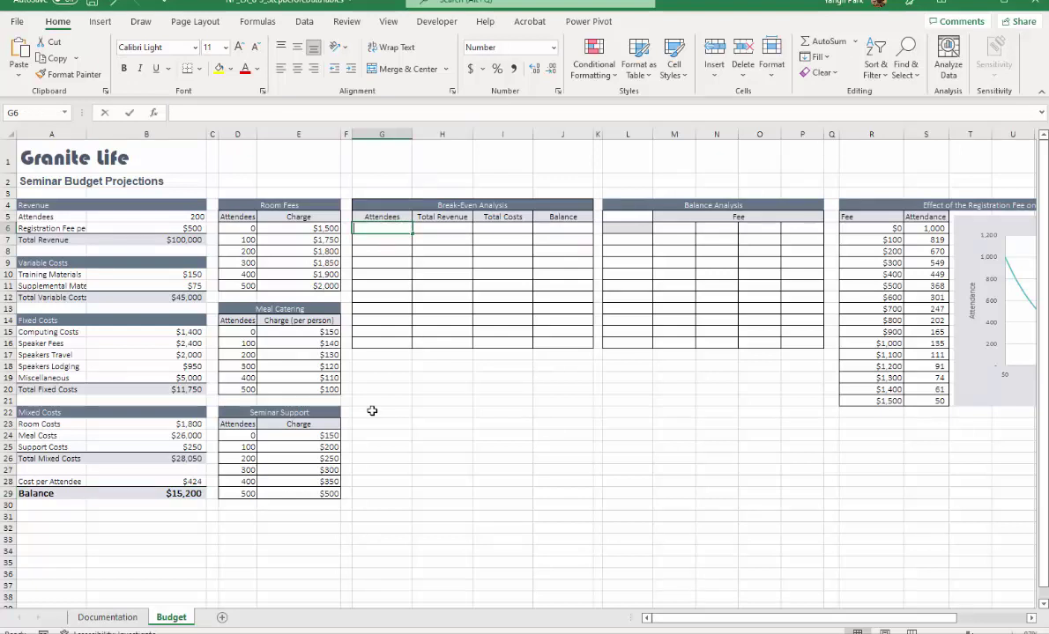
{"action": "type", "text": "="}
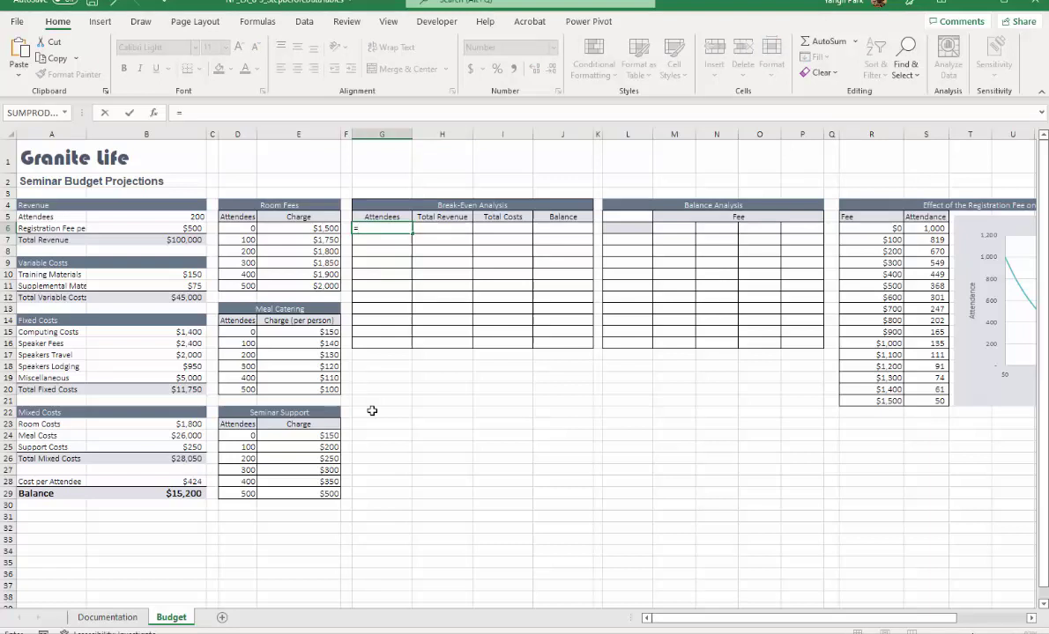
{"action": "left_click", "coordinate": [171, 218]}
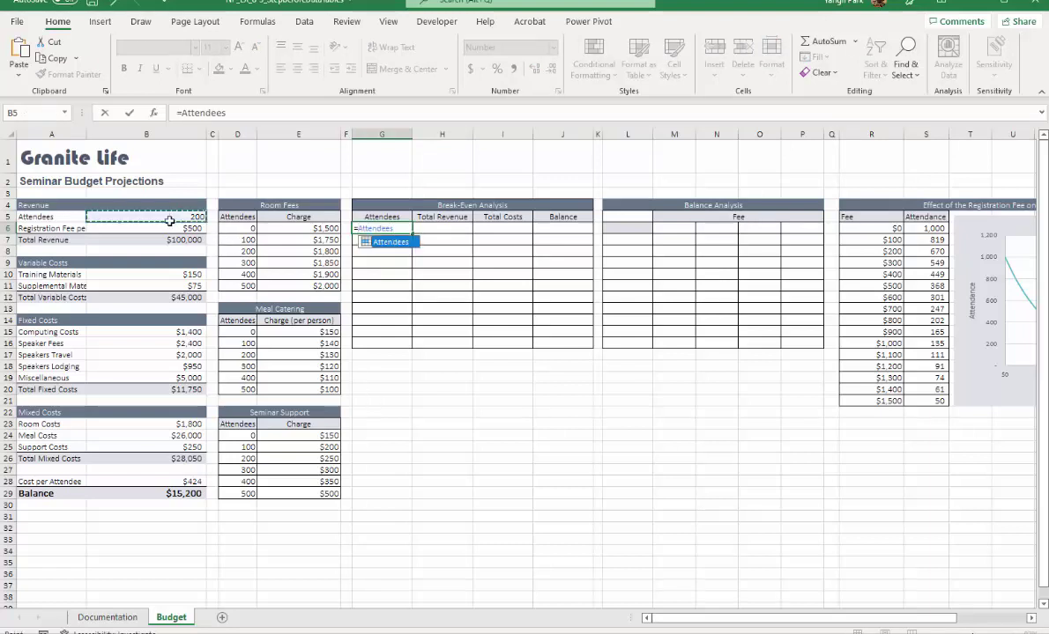
{"action": "key", "text": "Return"}
{"action": "left_click", "coordinate": [431, 228]}
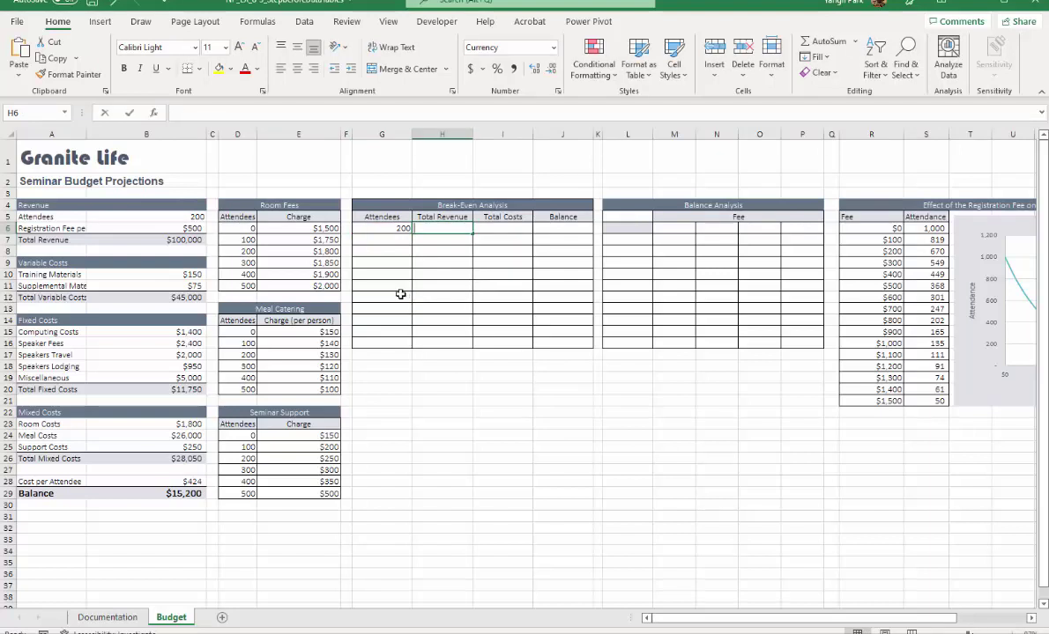
{"action": "type", "text": "="}
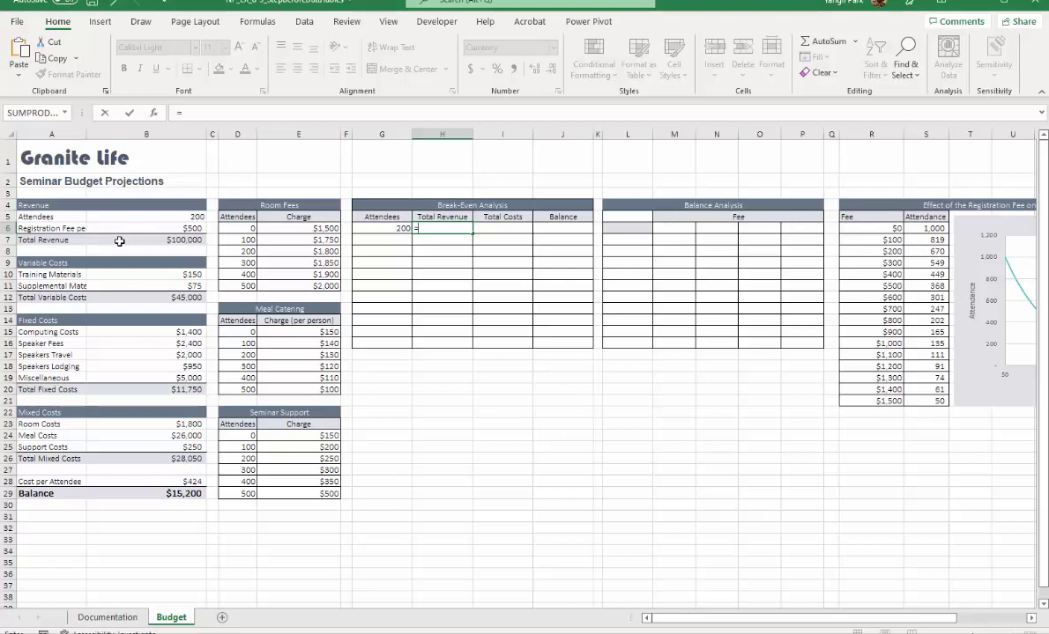
{"action": "left_click", "coordinate": [119, 240]}
{"action": "key", "text": "Return"}
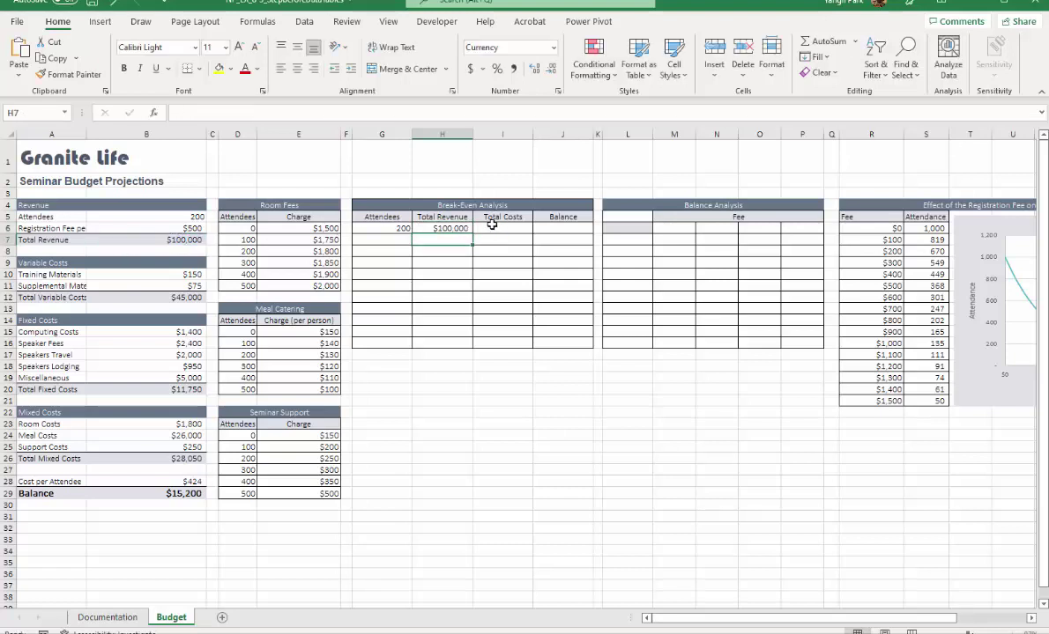
- Enter =SUM(B12,B20,B26) in I6 to total variable, fixed and mixed costs
{"action": "double_click", "coordinate": [492, 227]}
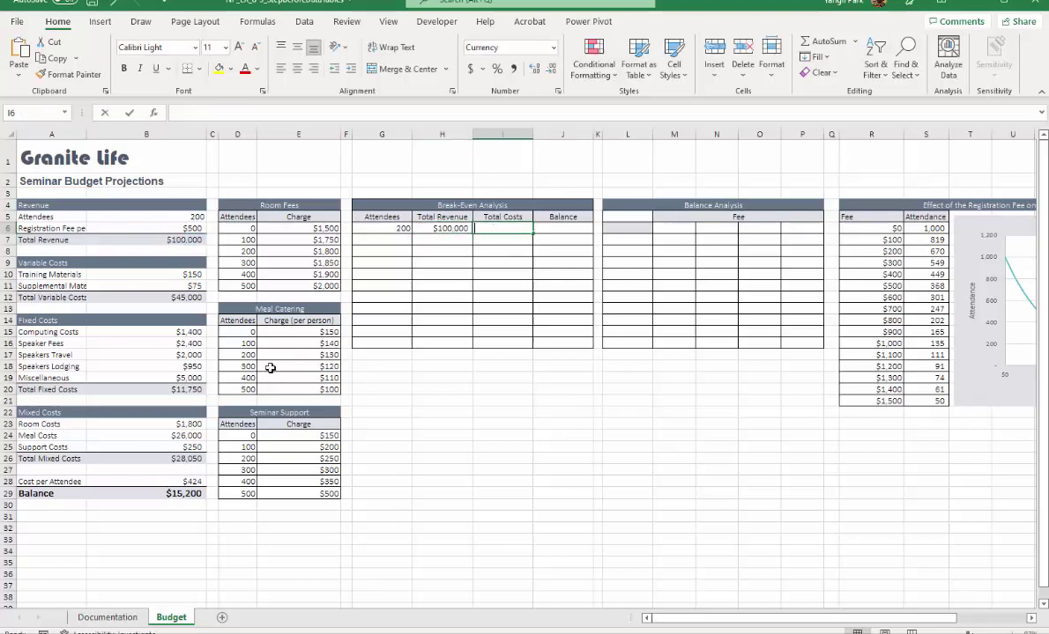
{"action": "type", "text": "="}
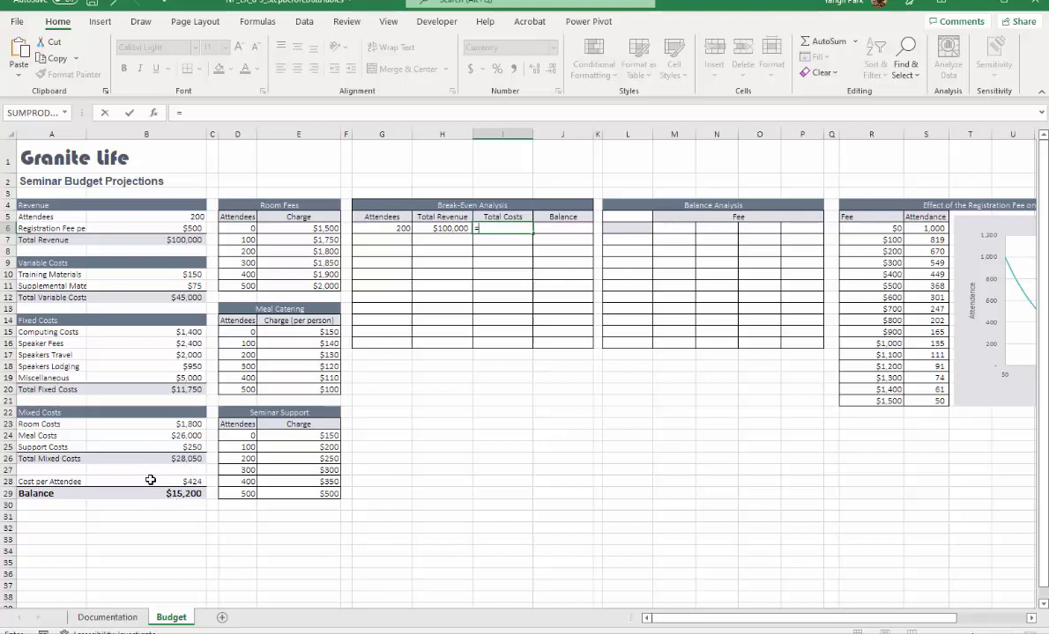
{"action": "type", "text": "sum"}
{"action": "key", "text": "Tab"}
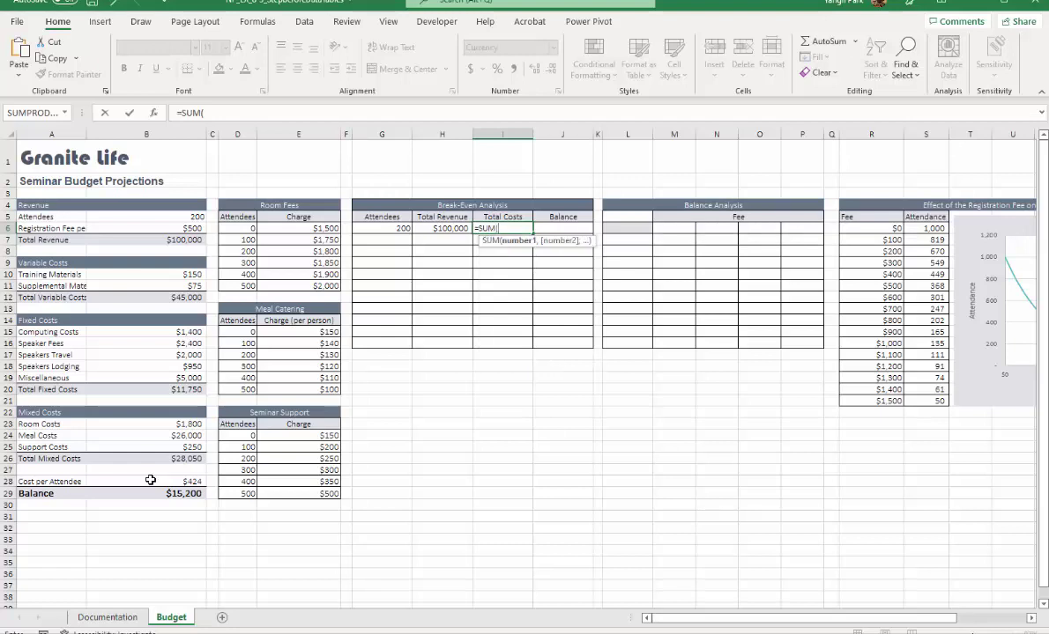
{"action": "left_click", "coordinate": [150, 301]}
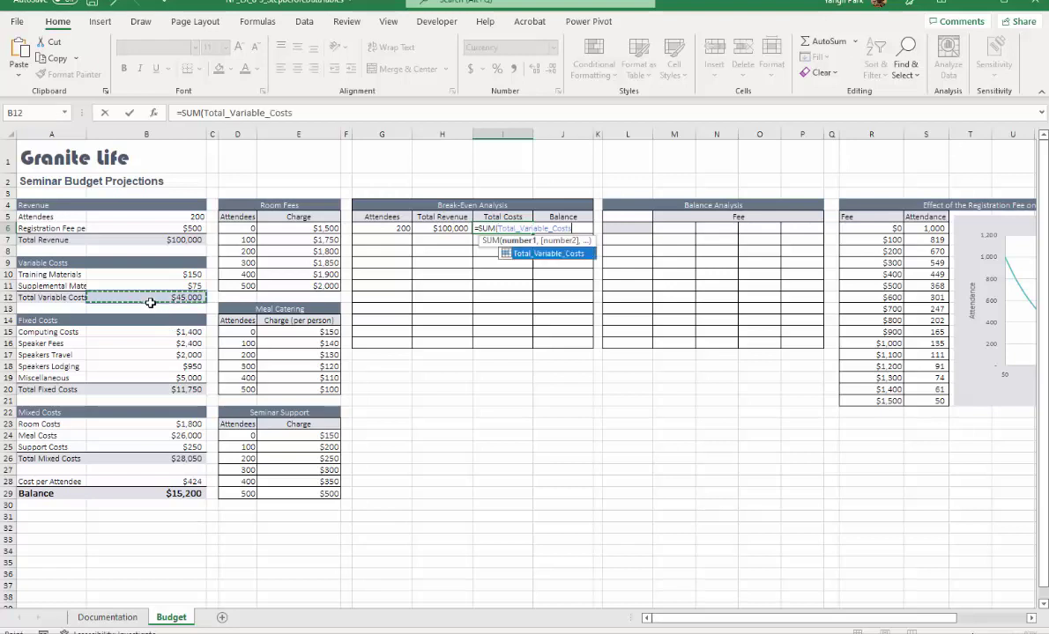
{"action": "left_click", "coordinate": [125, 390], "text": "ctrl"}
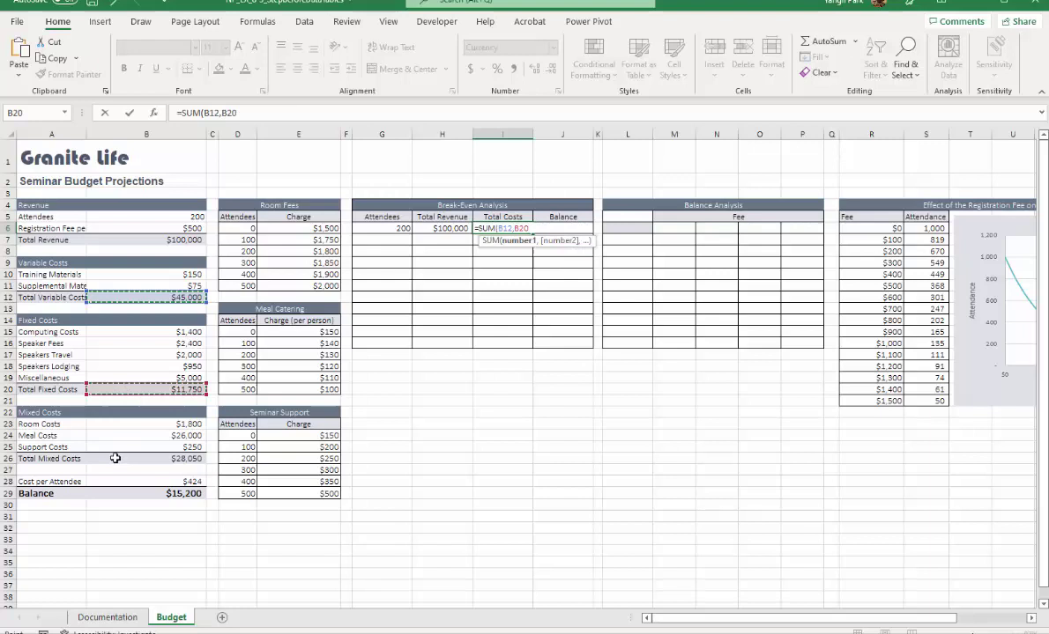
{"action": "left_click", "coordinate": [116, 458], "text": "ctrl"}
{"action": "key", "text": "Return"}
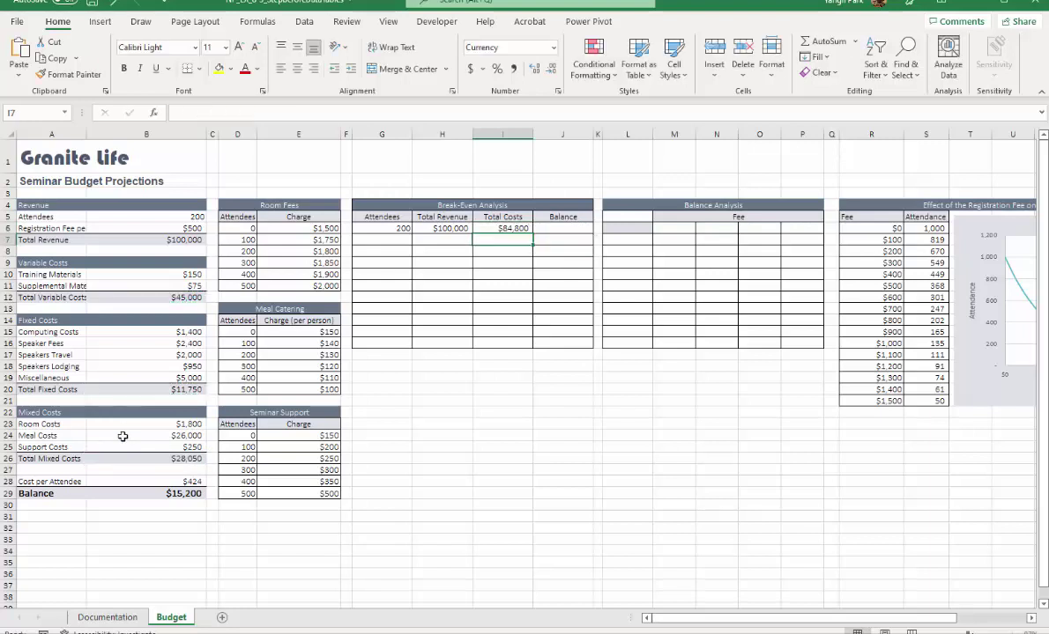
{"action": "key", "text": "Up"}
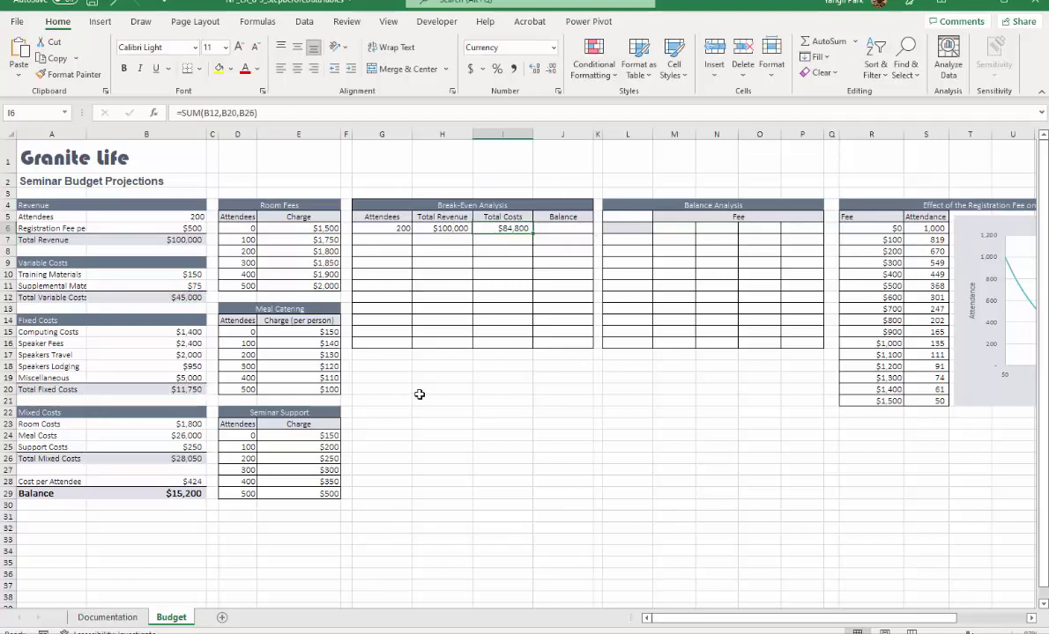
- Link J6 to the budget's Balance with =Balance
{"action": "left_click", "coordinate": [569, 231]}
{"action": "type", "text": "="}
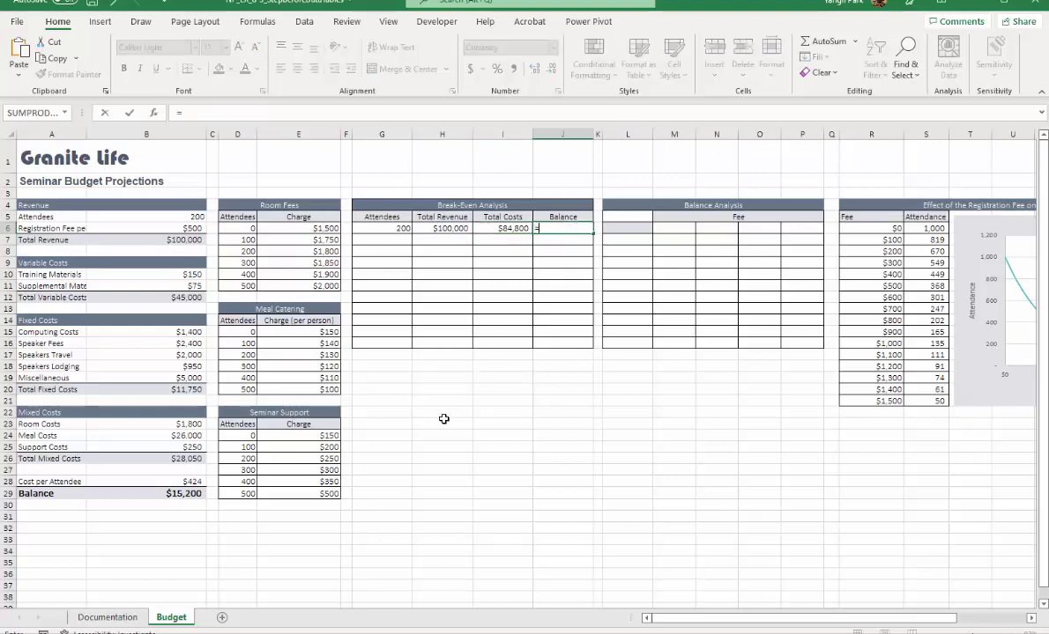
{"action": "left_click", "coordinate": [190, 494]}
{"action": "key", "text": "Return"}
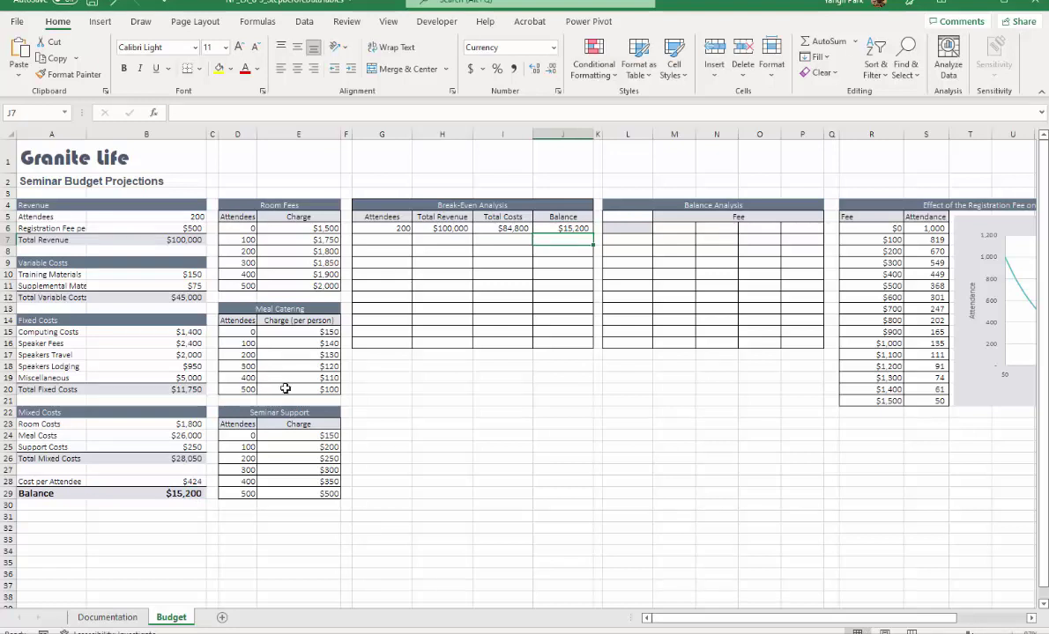
{"action": "left_click", "coordinate": [382, 239]}
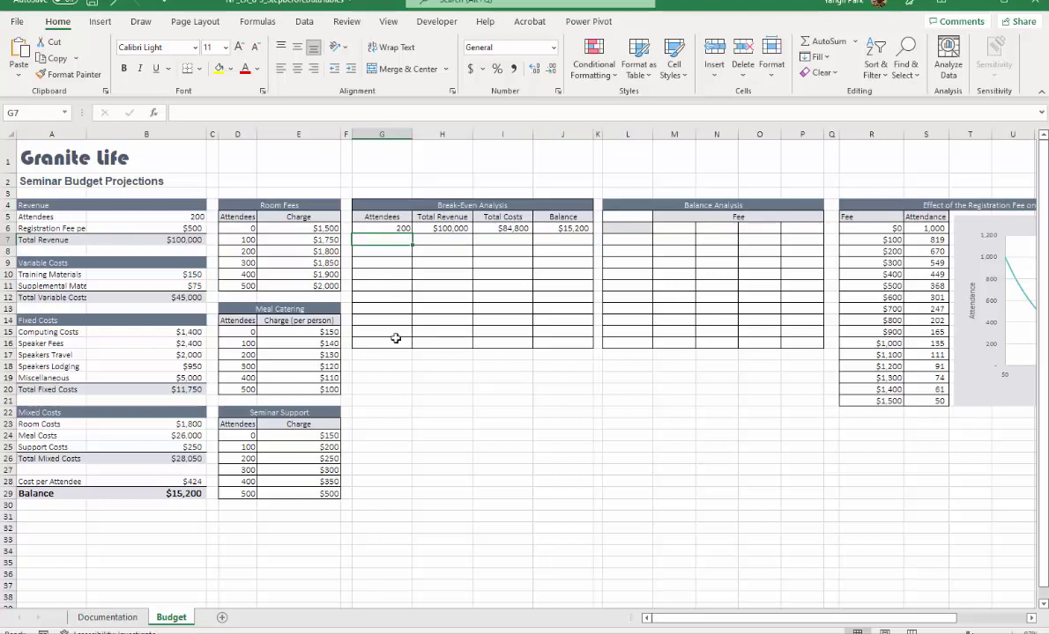
- Enter 50 in G7 and =G7+50 in G8, then fill it down to G16 to reach 500
{"action": "type", "text": "50"}
{"action": "key", "text": "Return"}
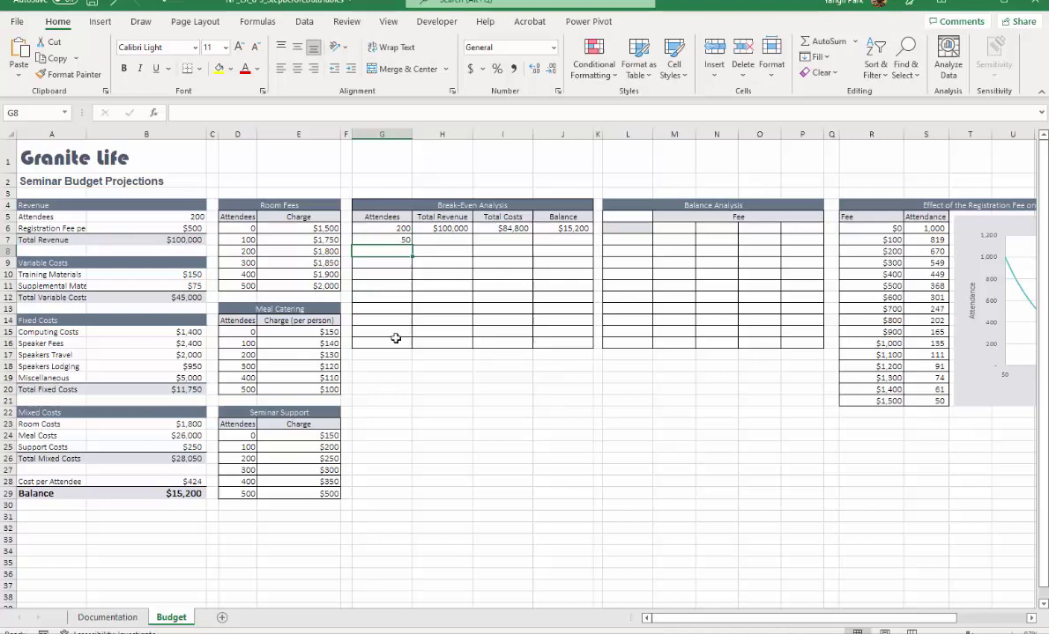
{"action": "type", "text": "="}
{"action": "left_click", "coordinate": [401, 239]}
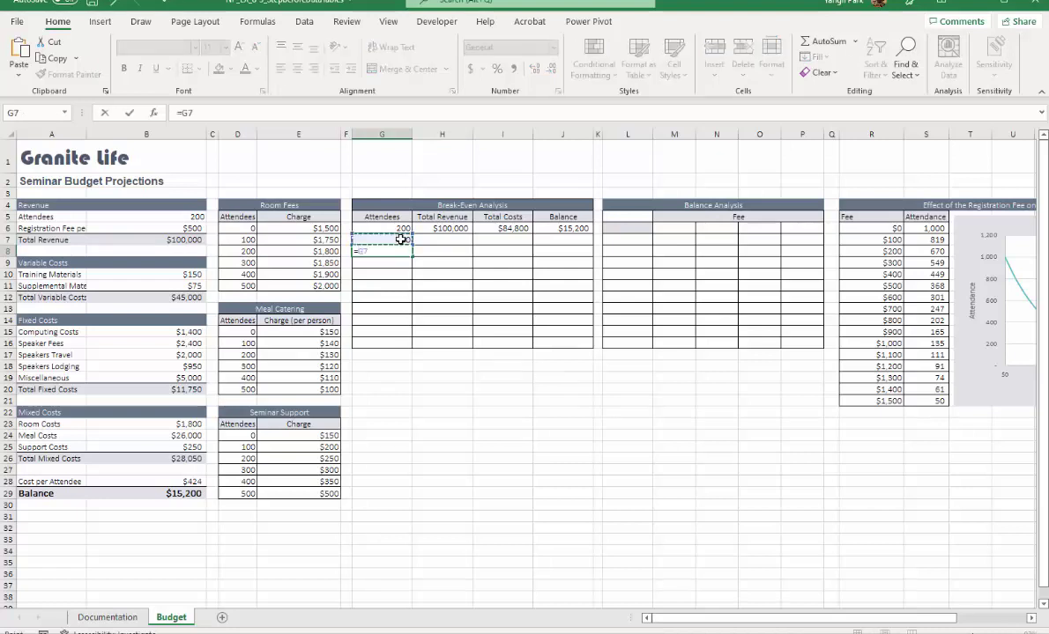
{"action": "type", "text": "+50"}
{"action": "key", "text": "Return"}
{"action": "left_click", "coordinate": [405, 252]}
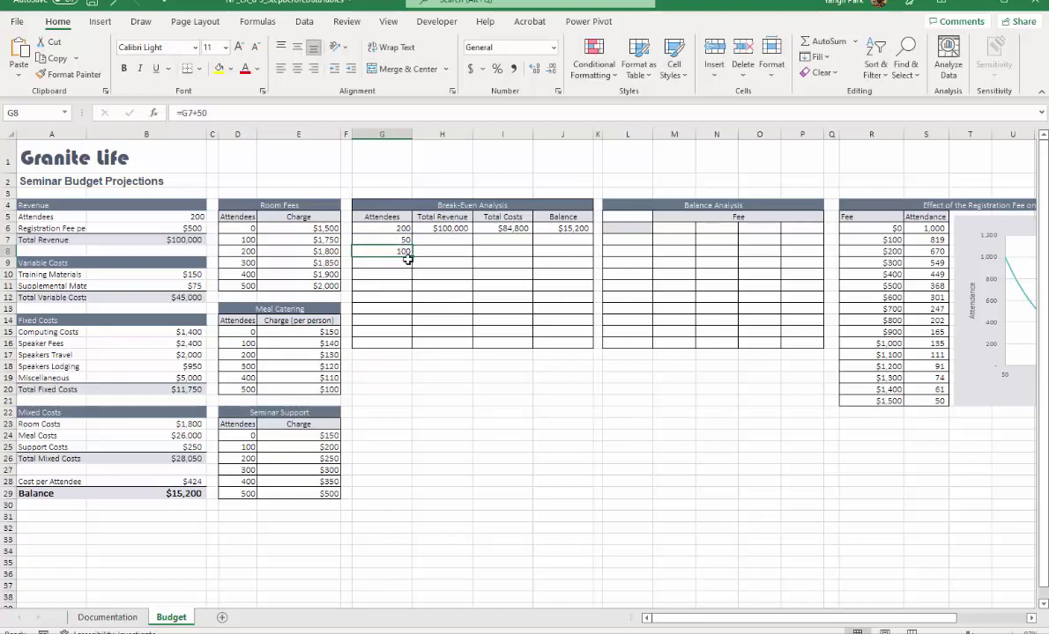
{"action": "left_click_drag", "start_coordinate": [415, 255], "coordinate": [412, 347]}
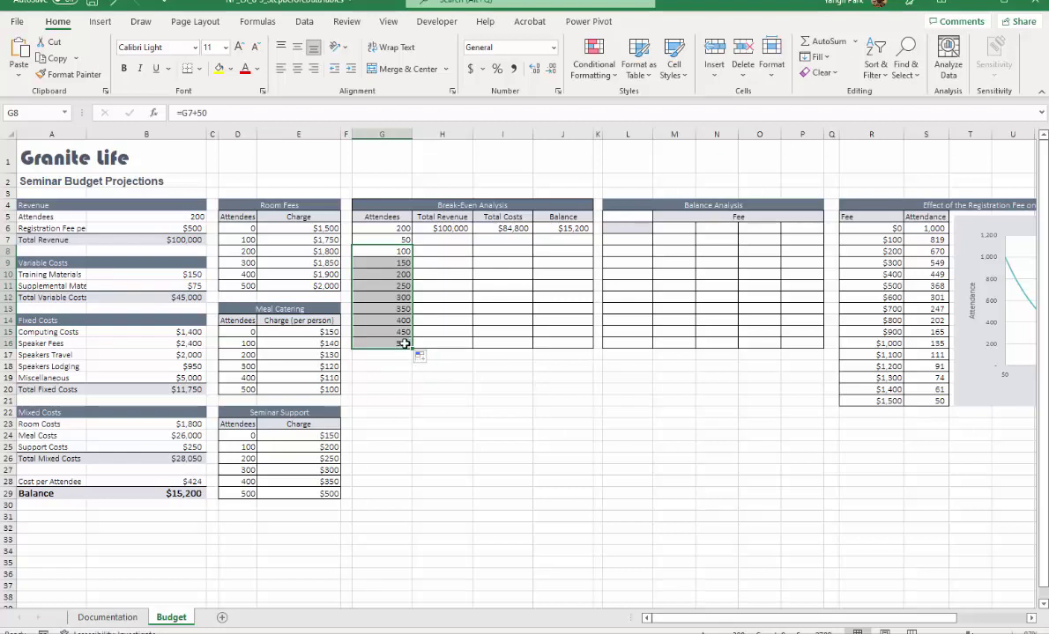
{"action": "left_click", "coordinate": [426, 243]}
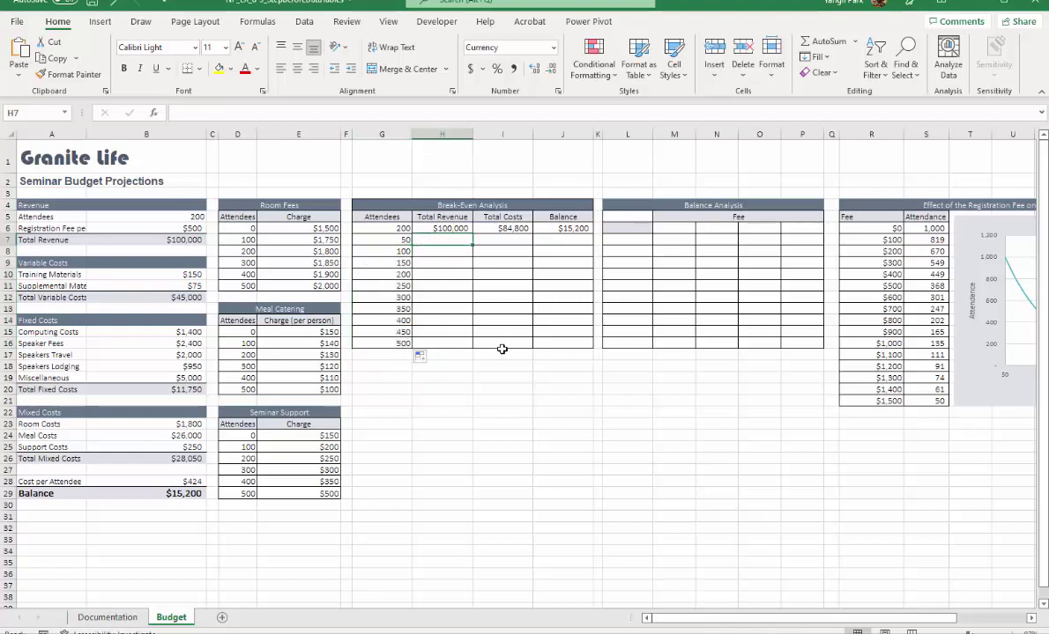
{"action": "left_click", "coordinate": [385, 232]}
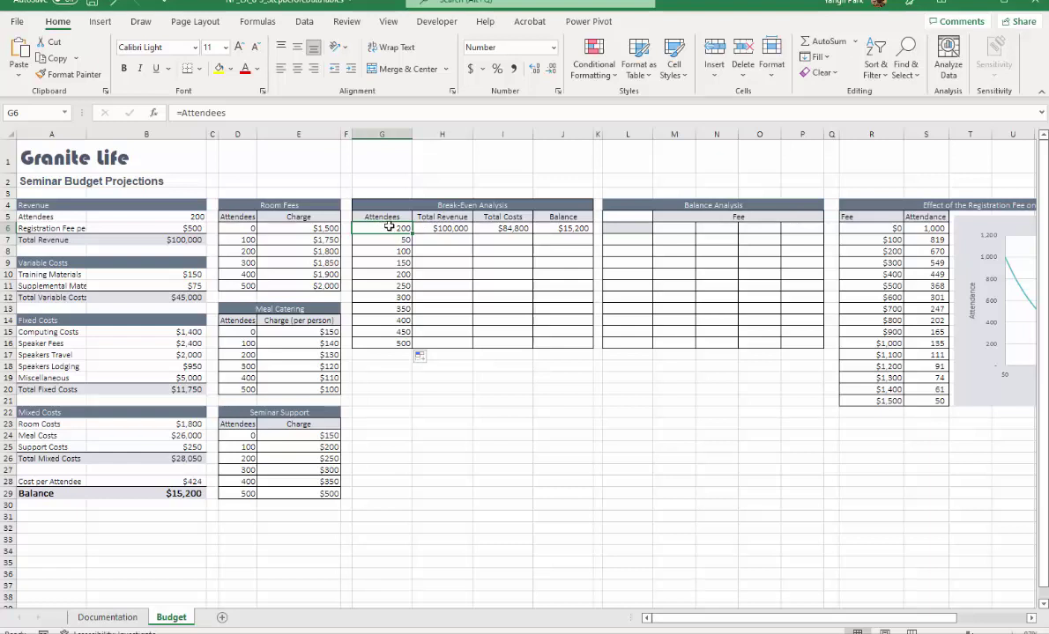
- Select G6:J16 and set up a What-If Data Table with $B$5 as the column input cell
{"action": "left_click_drag", "start_coordinate": [388, 227], "coordinate": [533, 334]}
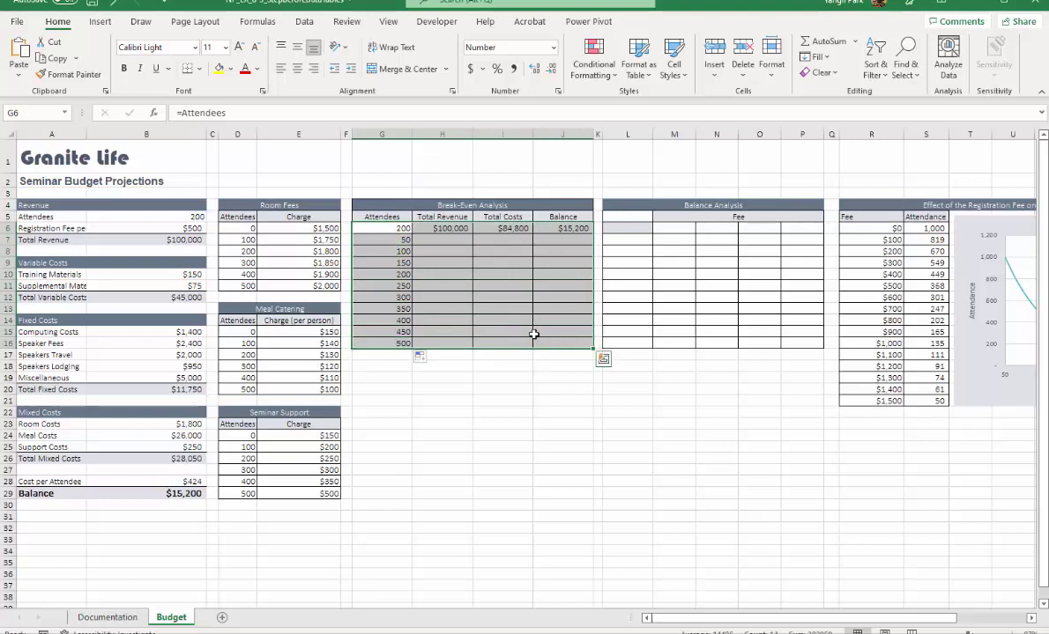
{"action": "left_click", "coordinate": [304, 21]}
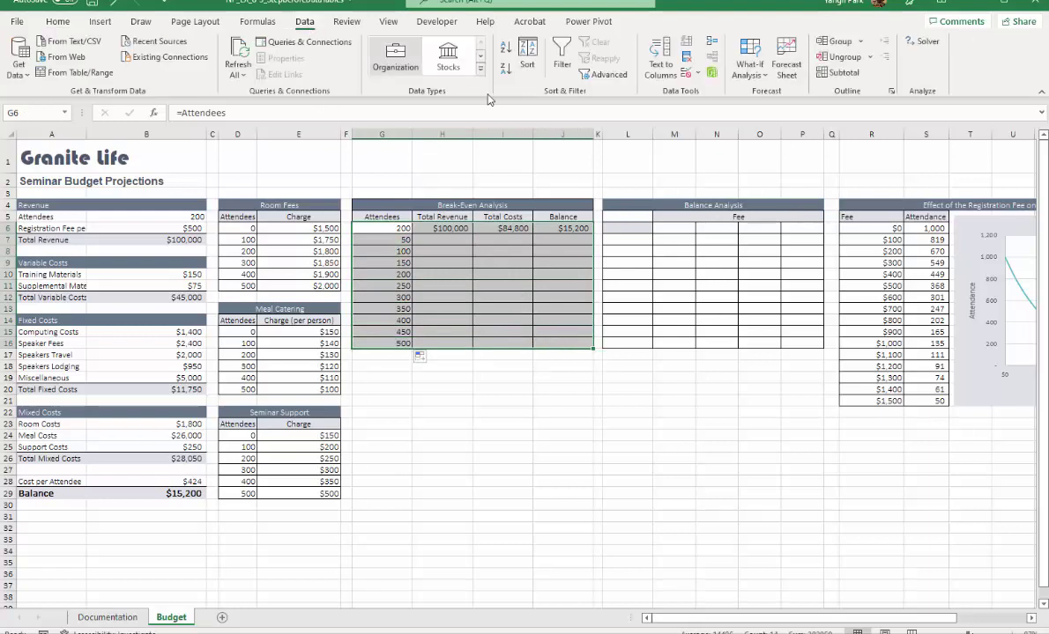
{"action": "left_click", "coordinate": [752, 70]}
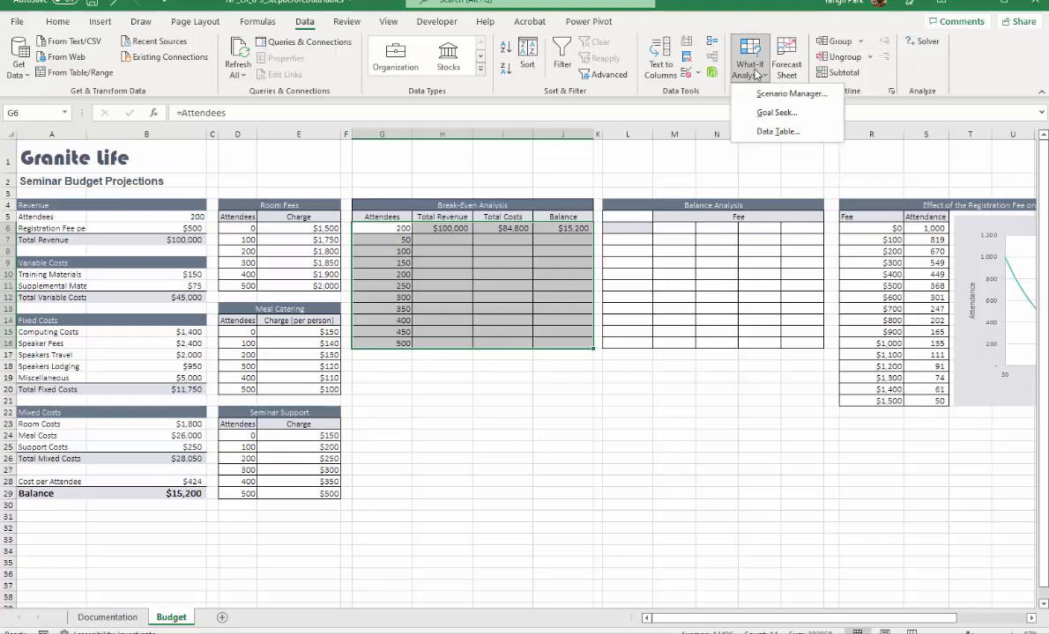
{"action": "left_click", "coordinate": [776, 131]}
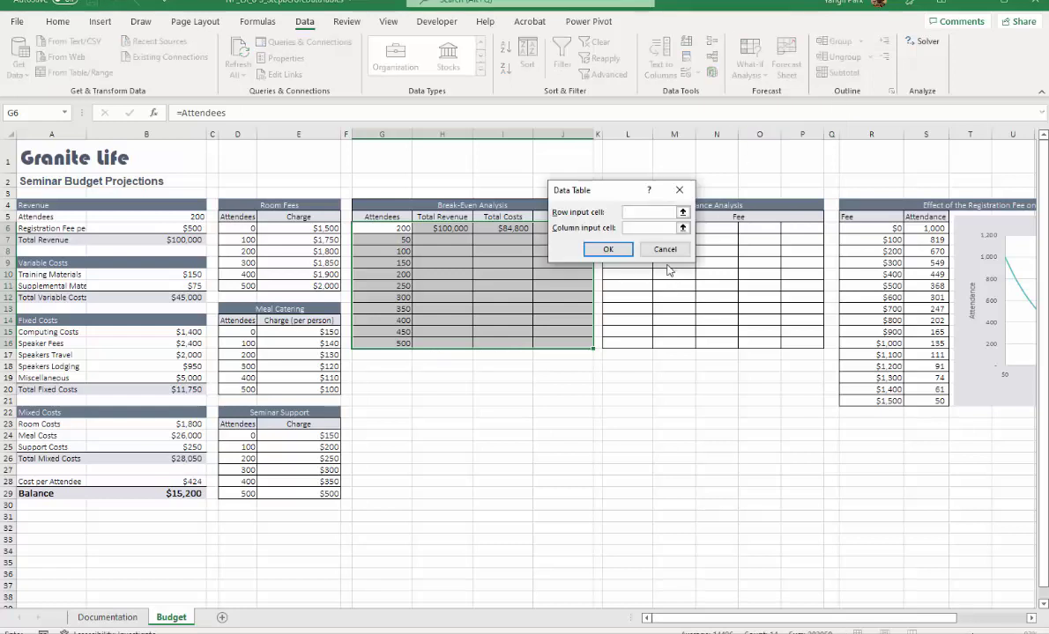
{"action": "left_click", "coordinate": [640, 227]}
{"action": "left_click", "coordinate": [164, 215]}
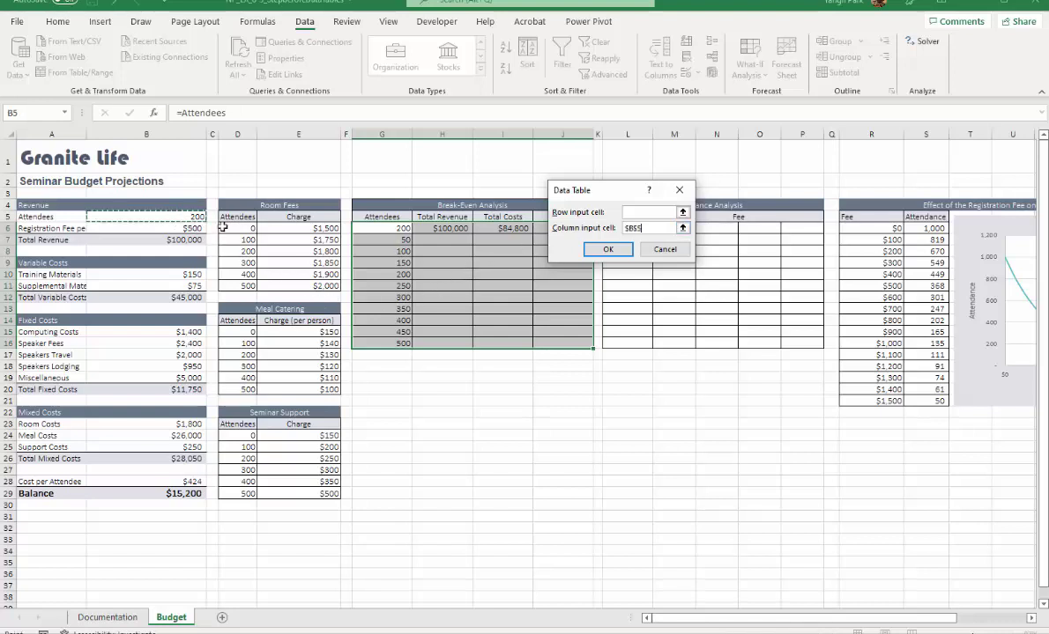
- Confirm the data table and check the resulting Balance values
{"action": "left_click", "coordinate": [607, 249]}
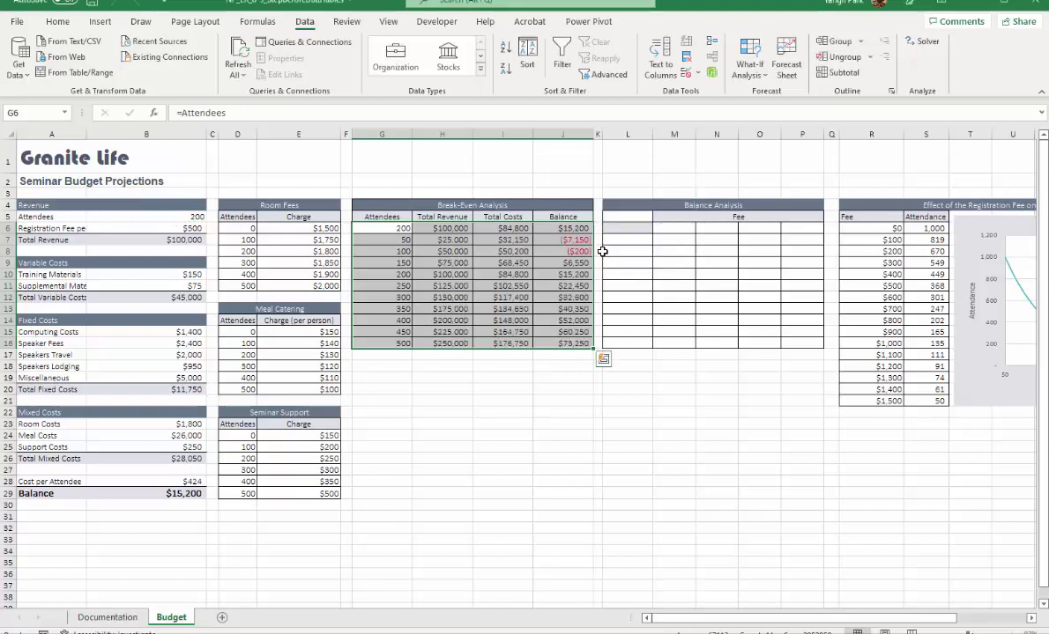
{"action": "left_click", "coordinate": [389, 231]}
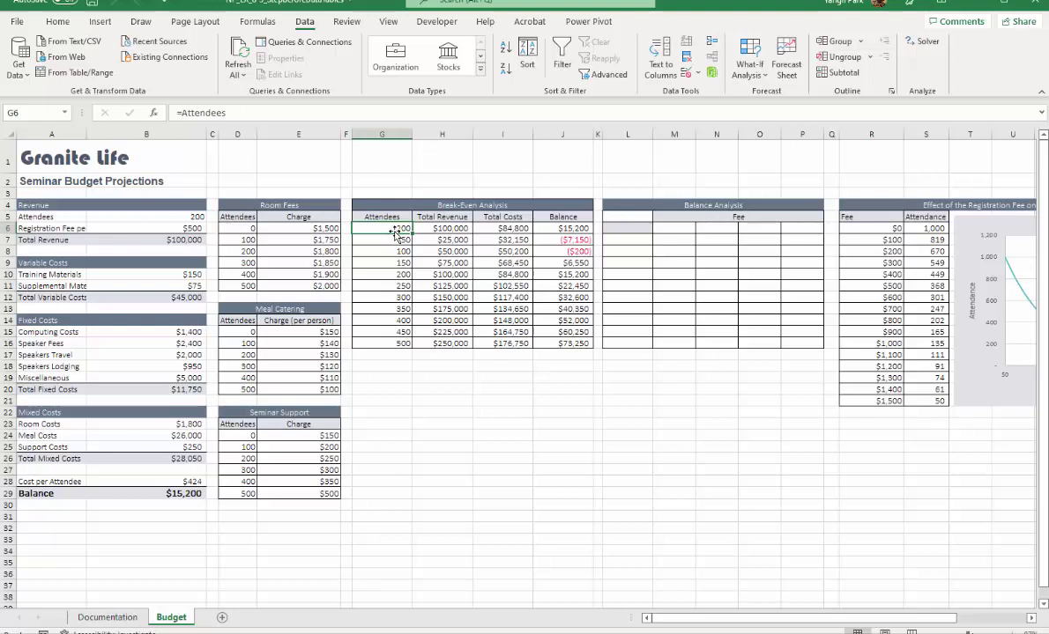
{"action": "key", "text": "Down"}
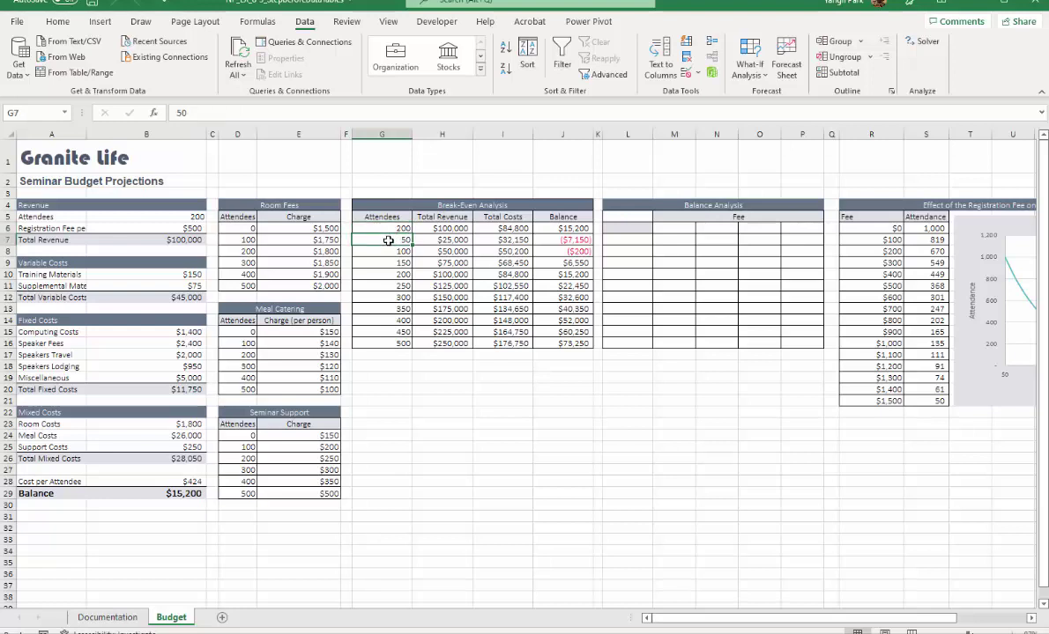
{"action": "left_click", "coordinate": [571, 239]}
{"action": "left_click", "coordinate": [565, 253]}
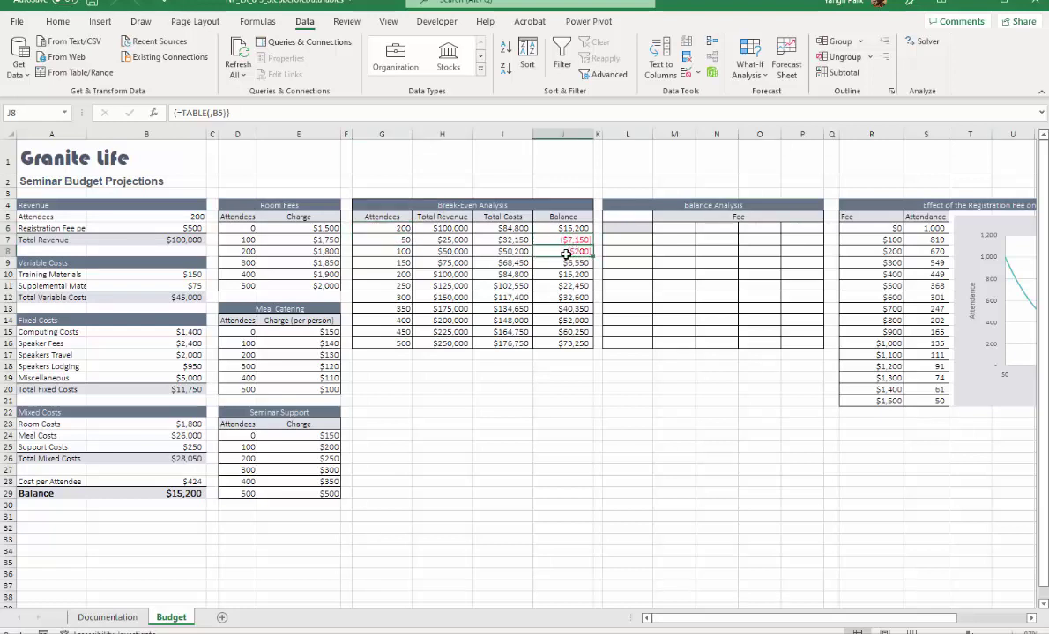
- Review row 9's formulas, then select G5:I16 covering Attendees, Total Revenue and Total Costs
{"action": "left_click", "coordinate": [401, 262]}
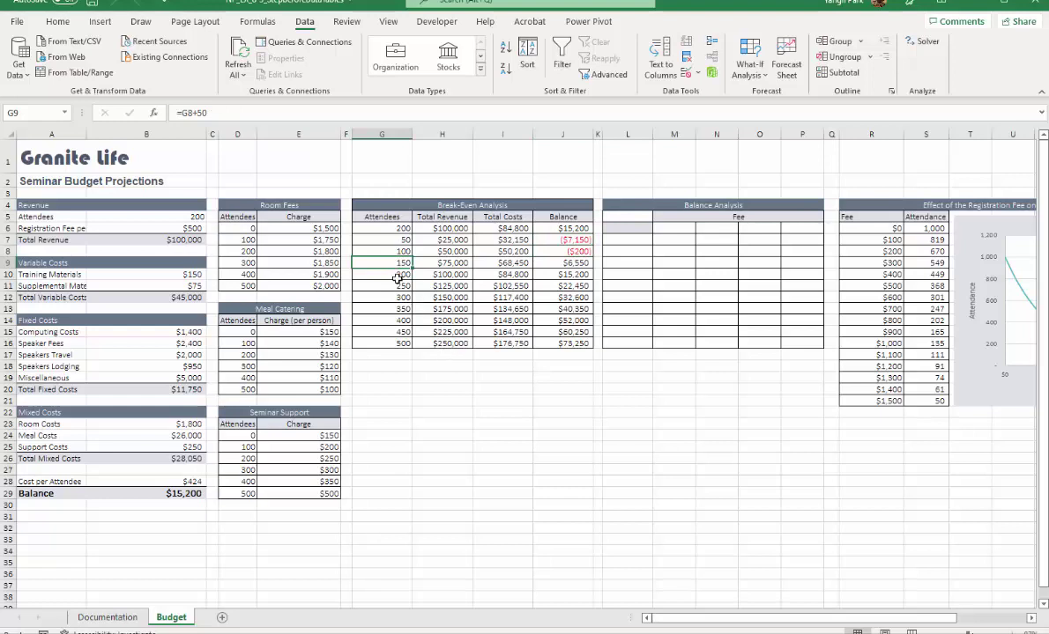
{"action": "left_click", "coordinate": [568, 263]}
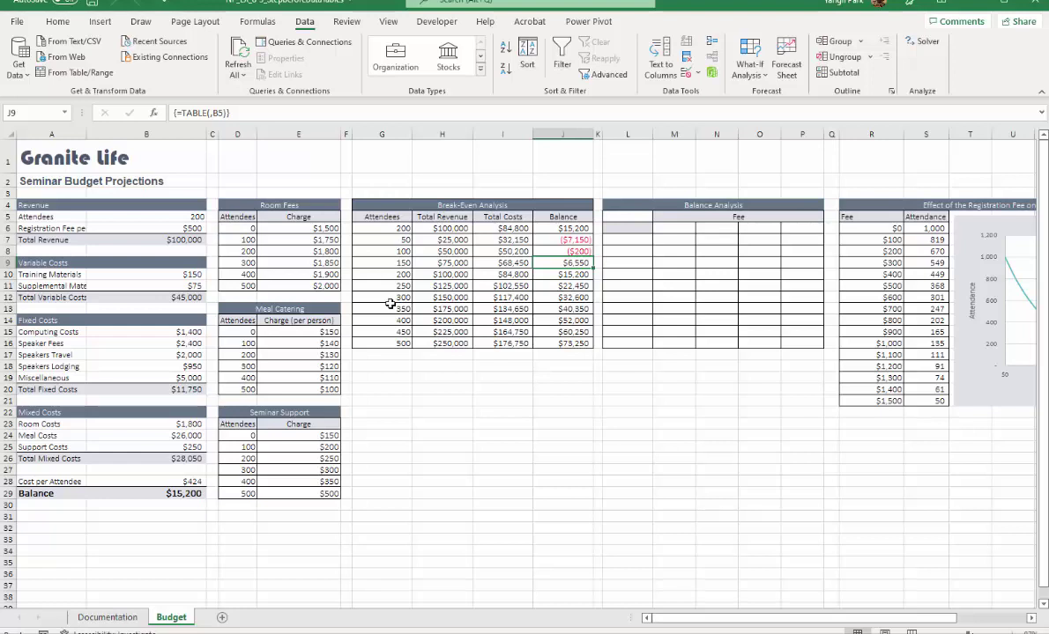
{"action": "left_click", "coordinate": [387, 230]}
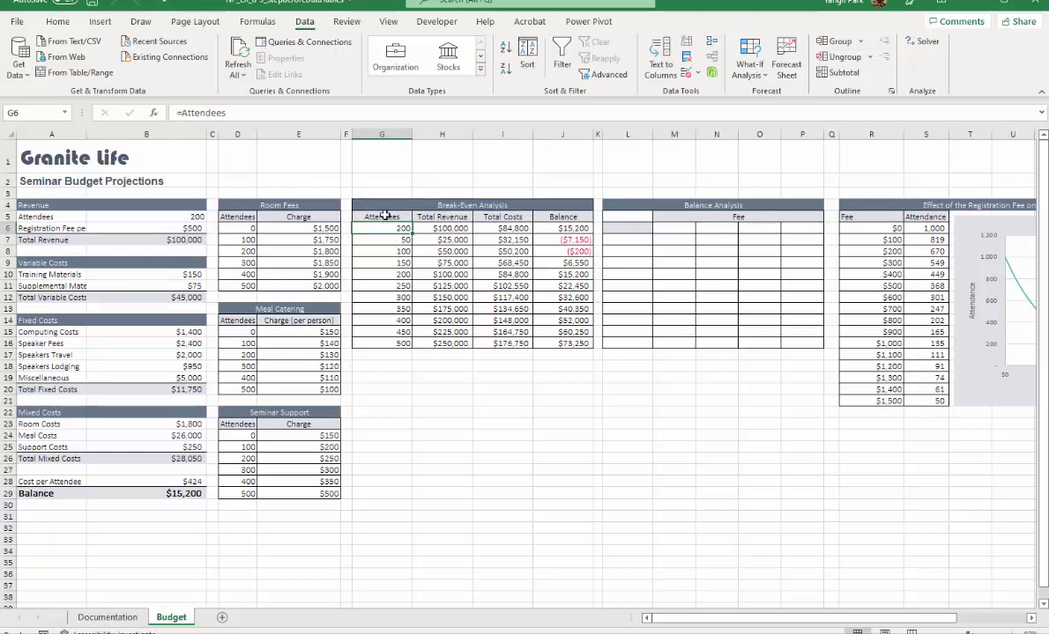
{"action": "left_click_drag", "start_coordinate": [381, 217], "coordinate": [514, 343]}
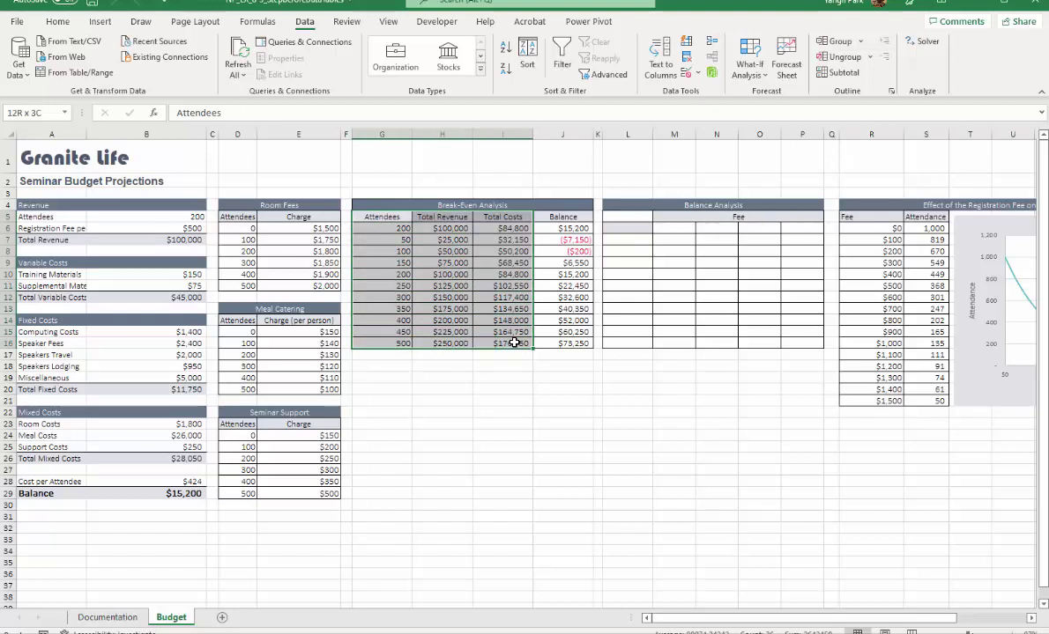
- Choose Scatter with Straight Lines from the X Y (Scatter) charts for the selected break-even data
{"action": "left_click_drag", "start_coordinate": [513, 343], "coordinate": [513, 343]}
{"action": "left_click", "coordinate": [99, 22]}
{"action": "left_click", "coordinate": [445, 61]}
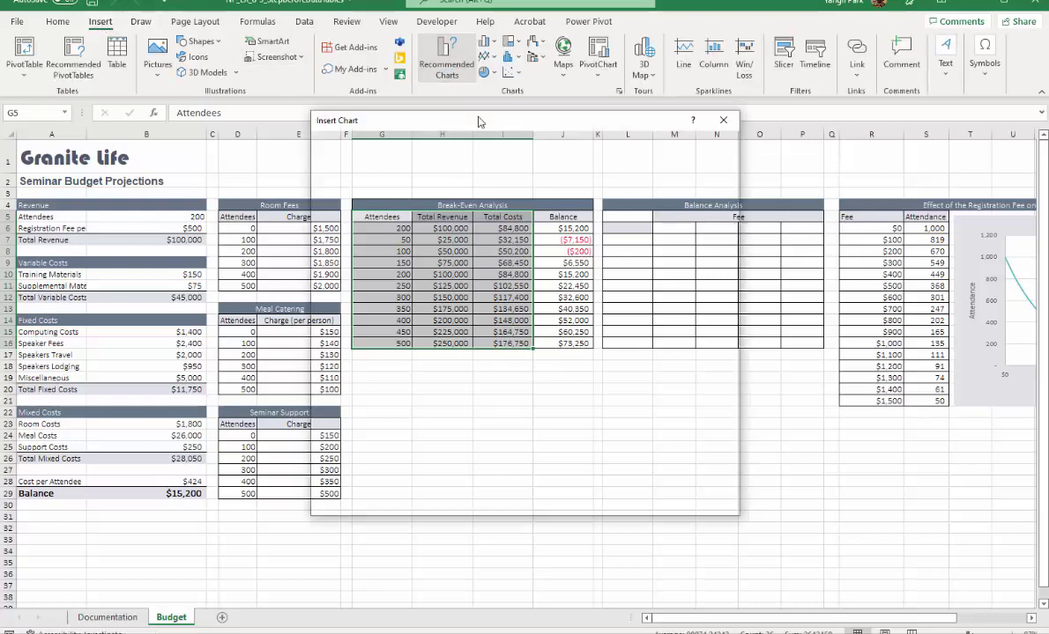
{"action": "left_click", "coordinate": [423, 144]}
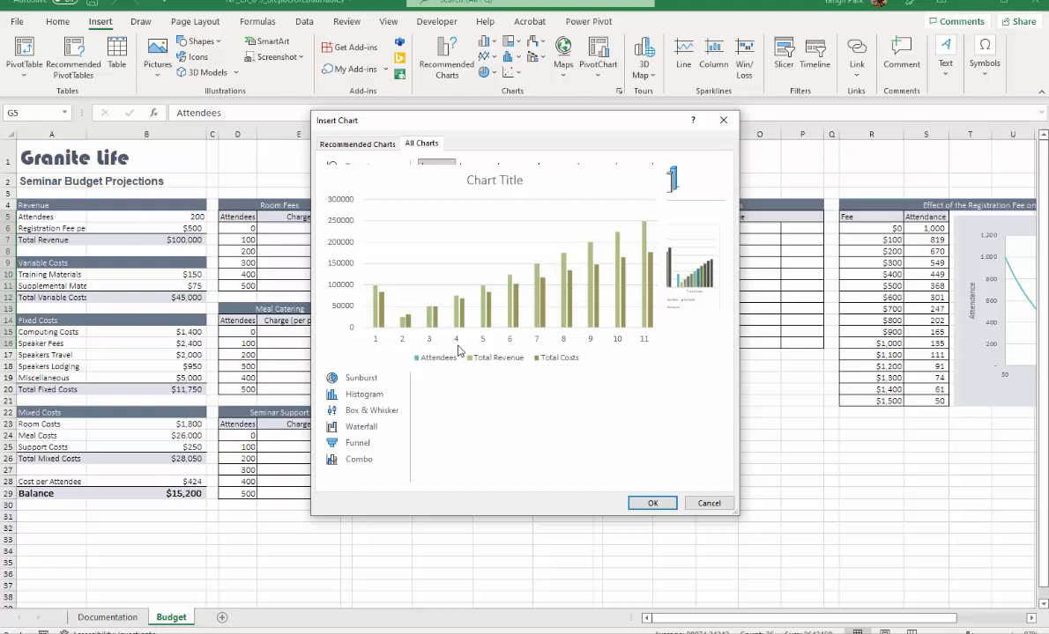
{"action": "left_click", "coordinate": [366, 280]}
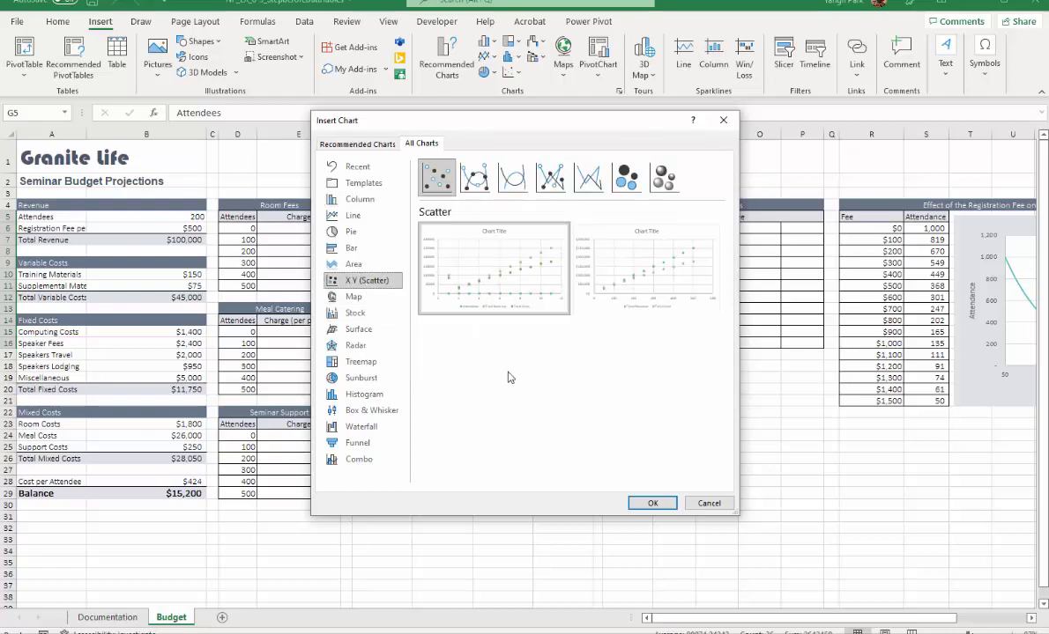
{"action": "left_click", "coordinate": [587, 180]}
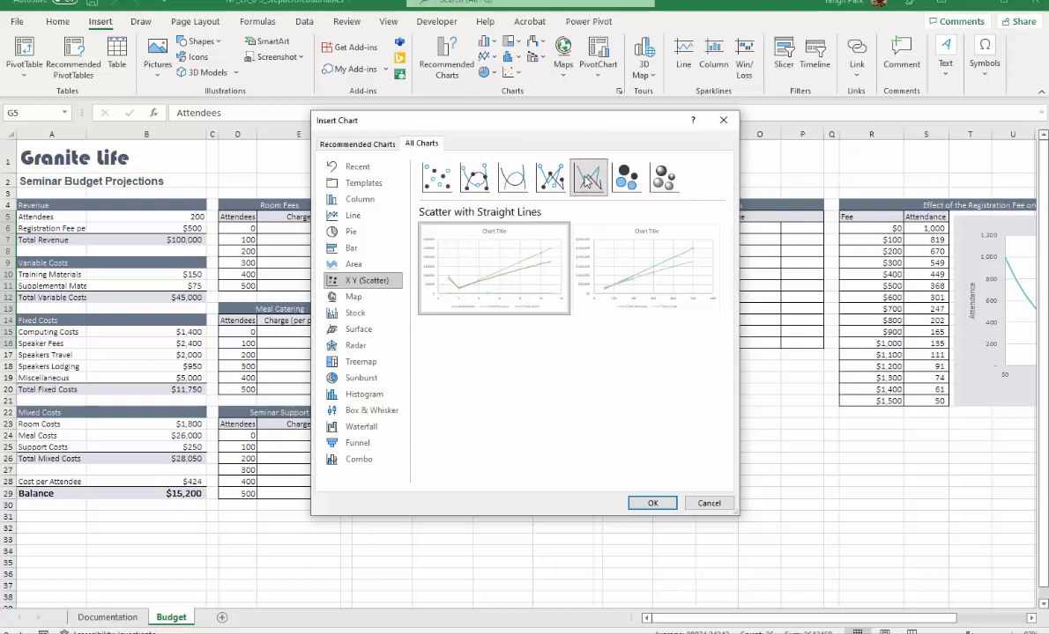
- Insert the scatter chart, move it below the Break-Even table and resize it slightly smaller
{"action": "left_click", "coordinate": [668, 509]}
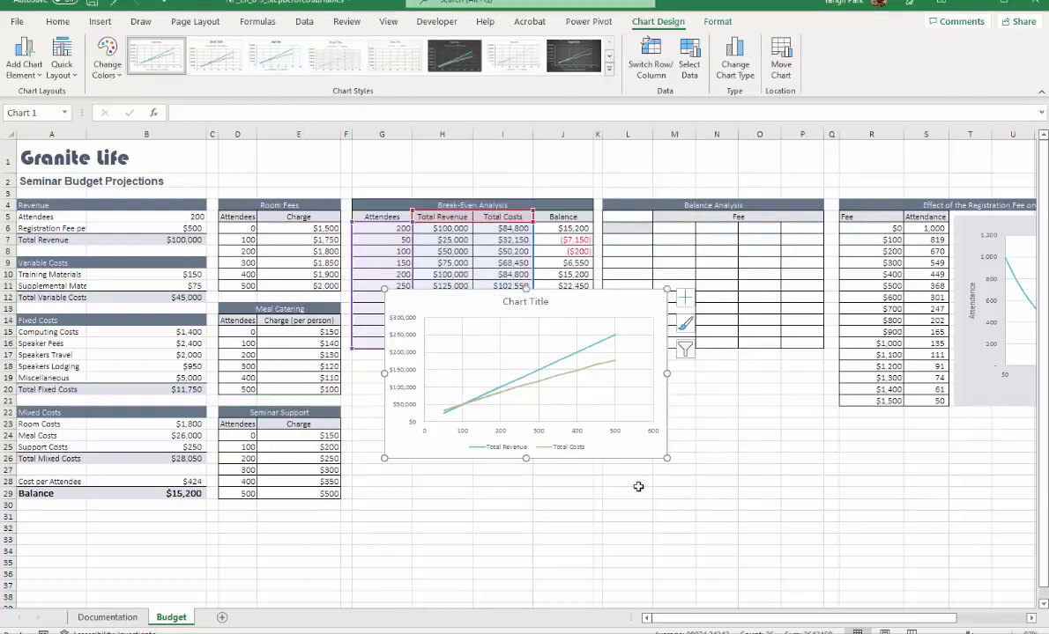
{"action": "left_click_drag", "start_coordinate": [552, 294], "coordinate": [560, 362]}
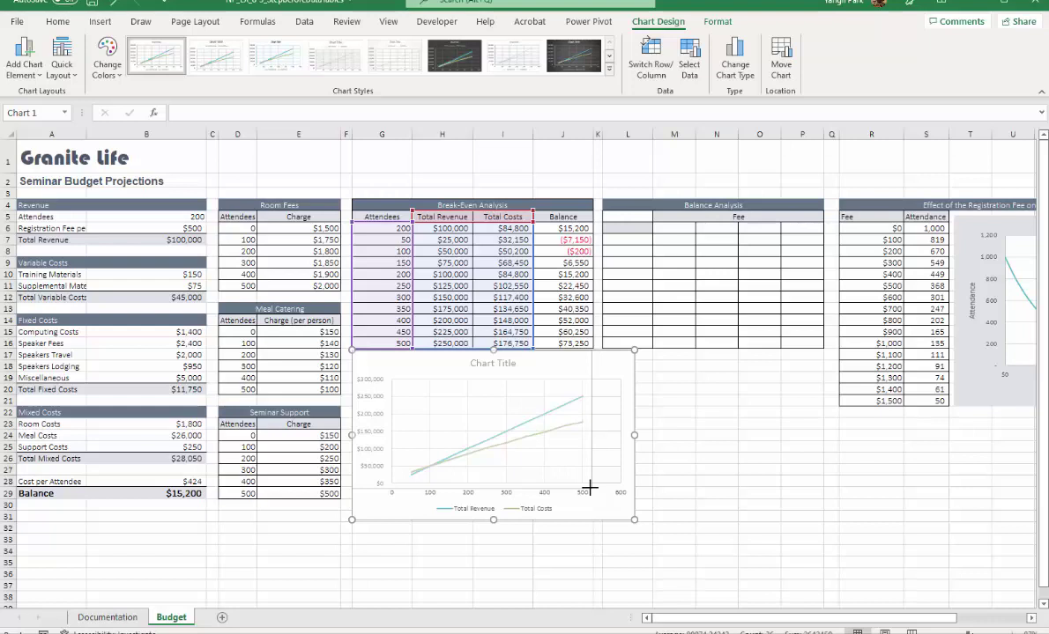
{"action": "left_click_drag", "start_coordinate": [589, 487], "coordinate": [593, 480]}
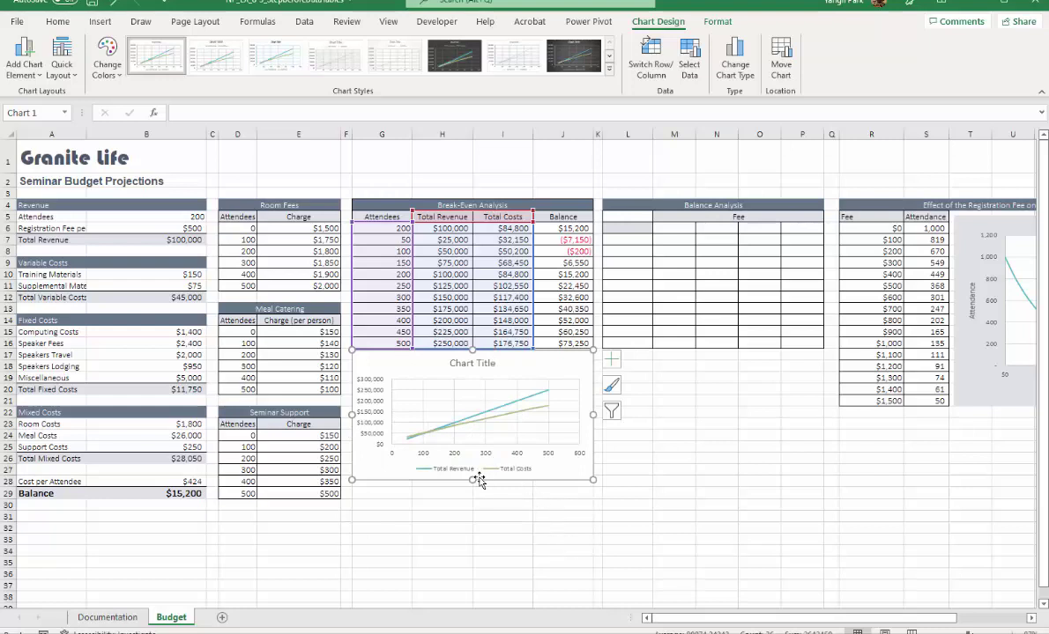
{"action": "left_click_drag", "start_coordinate": [473, 481], "coordinate": [473, 485]}
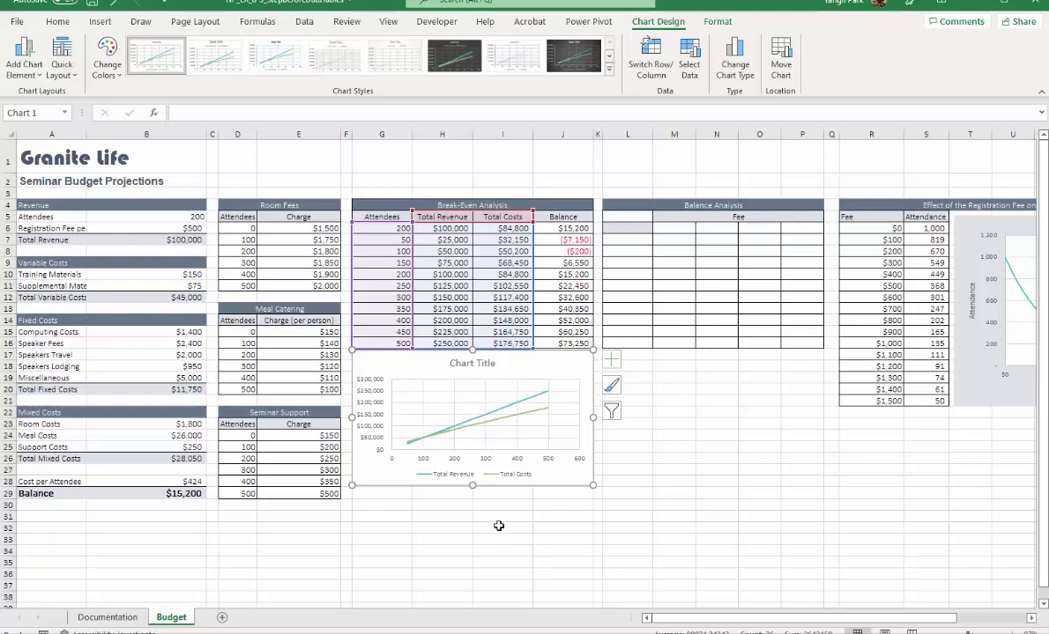
{"action": "left_click", "coordinate": [472, 363]}
{"action": "left_click", "coordinate": [490, 462]}
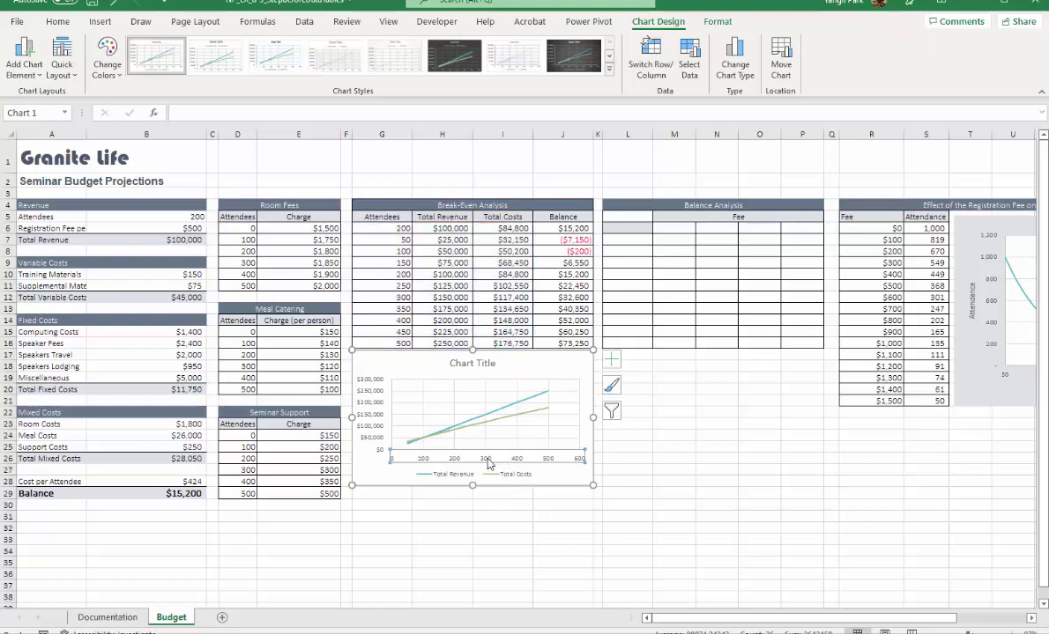
- Change the horizontal axis Maximum bound from 600 to 500 in the Format Axis pane
{"action": "double_click", "coordinate": [490, 461]}
{"action": "left_click", "coordinate": [908, 222]}
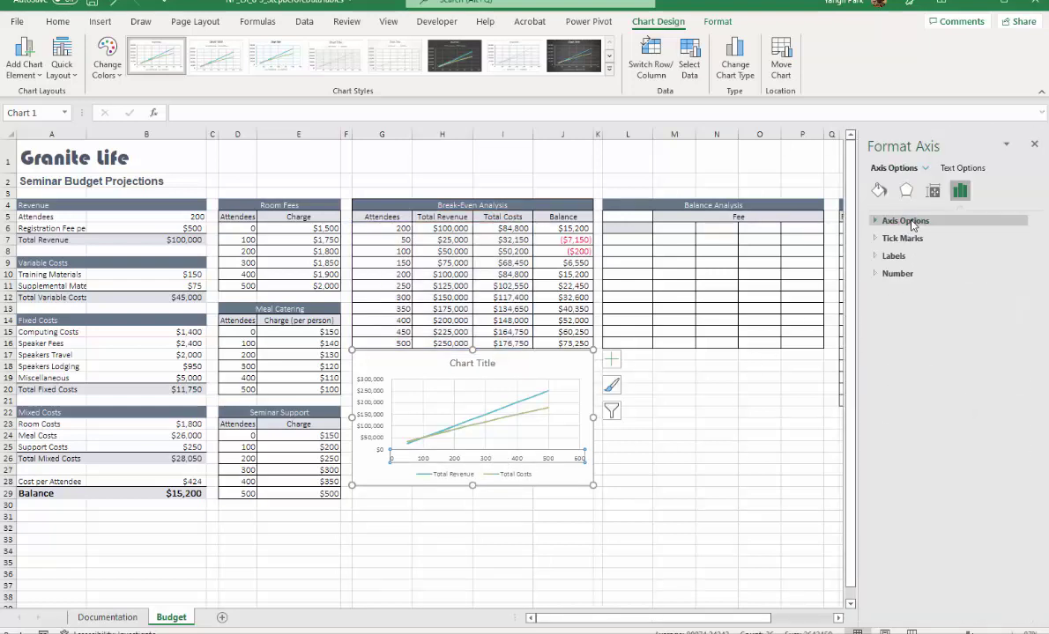
{"action": "left_click", "coordinate": [907, 221]}
{"action": "left_click", "coordinate": [973, 272]}
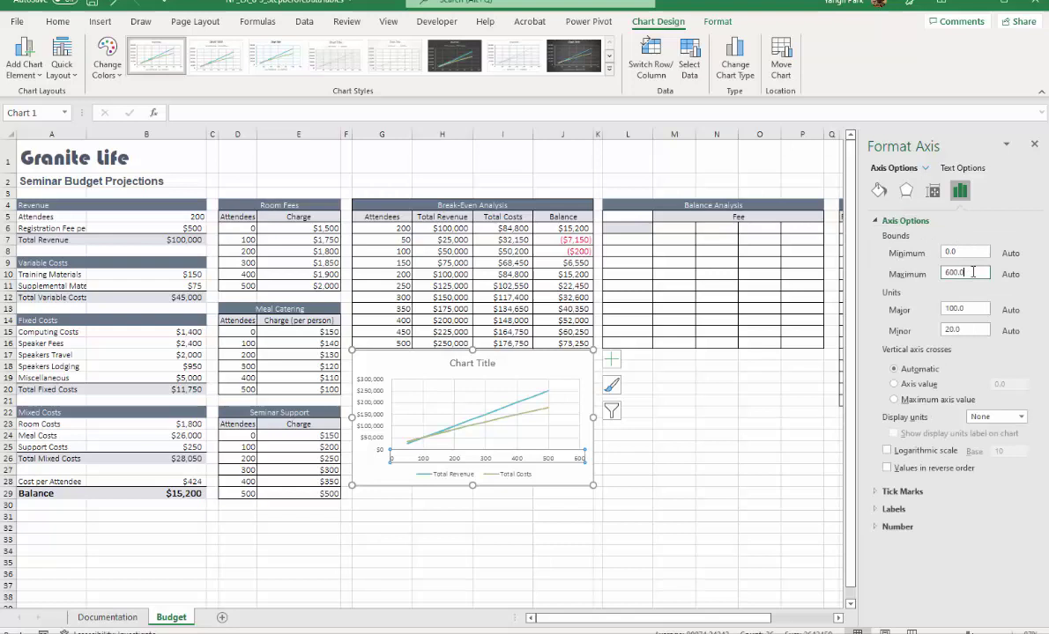
{"action": "left_click_drag", "start_coordinate": [972, 273], "coordinate": [907, 285]}
{"action": "type", "text": "500"}
{"action": "key", "text": "Tab"}
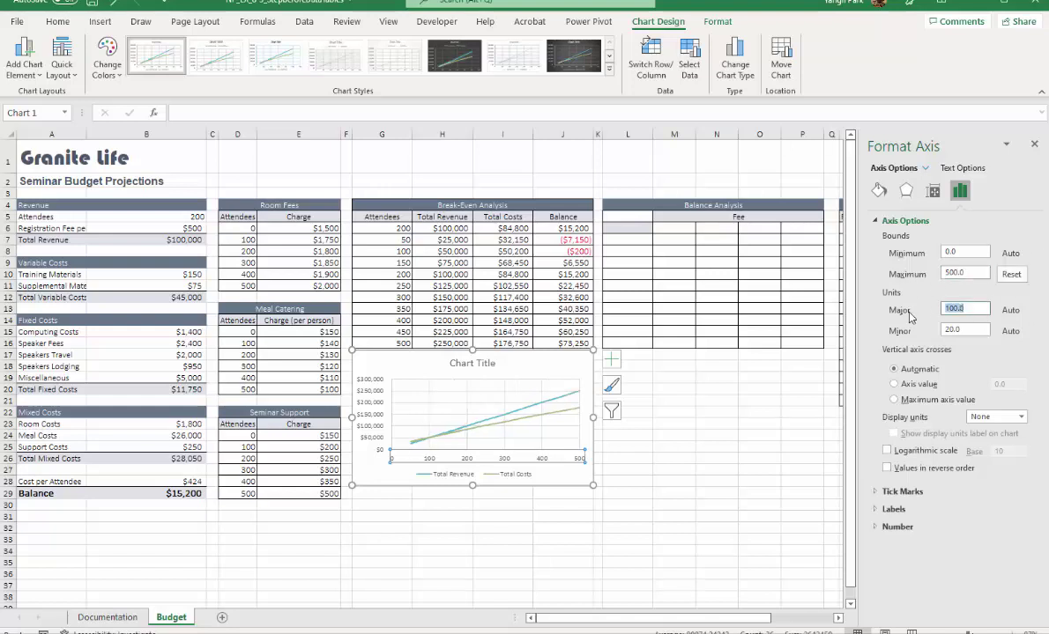
{"action": "left_click", "coordinate": [973, 273]}
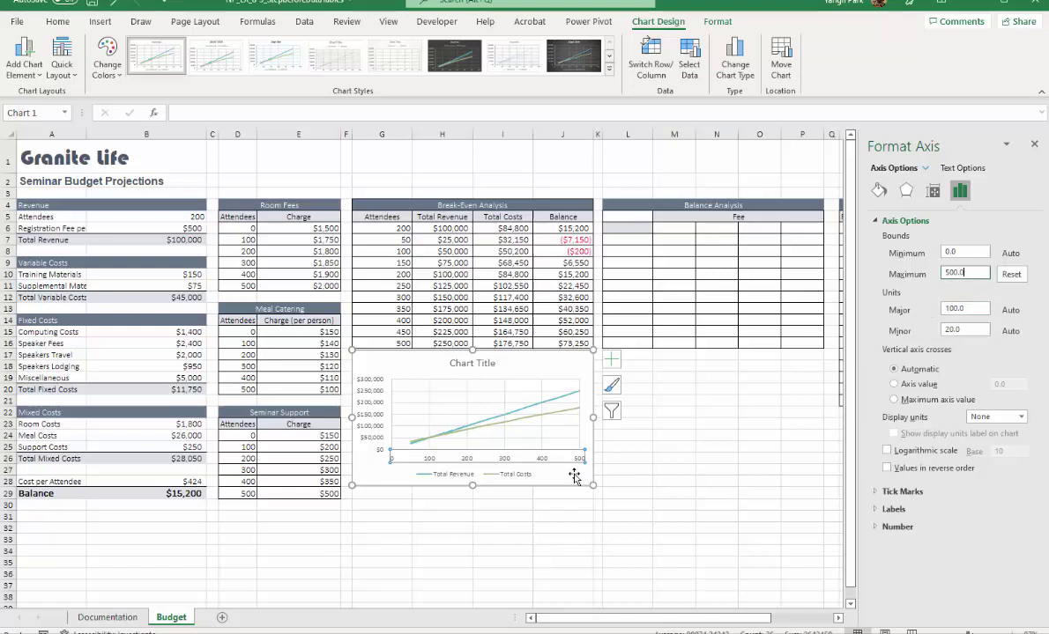
{"action": "left_click", "coordinate": [551, 379]}
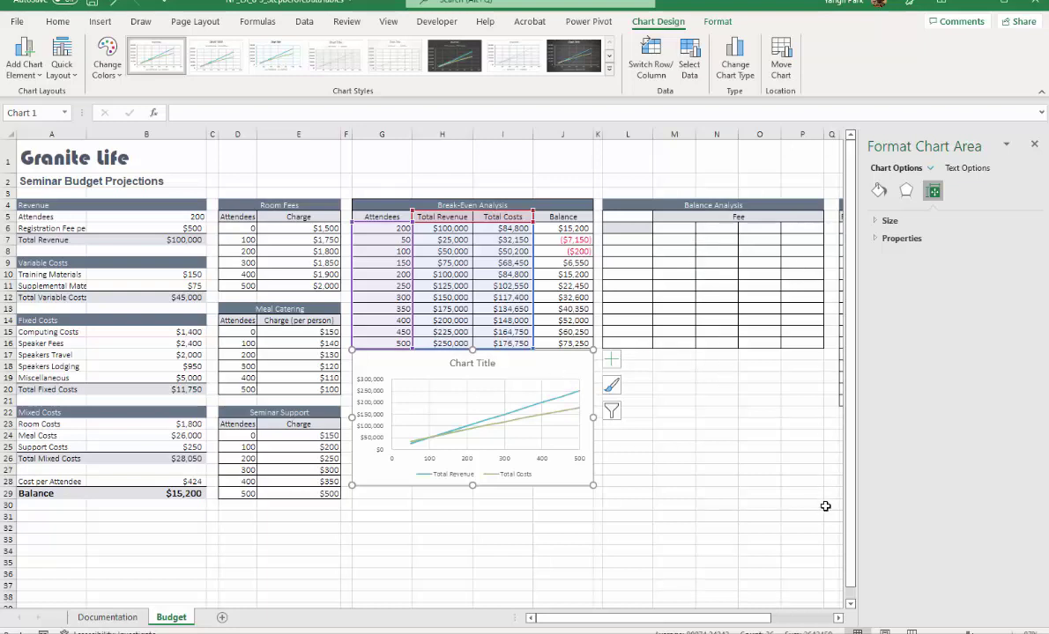
- Close the Format pane and enter =Balance in L6
{"action": "left_click", "coordinate": [1034, 144]}
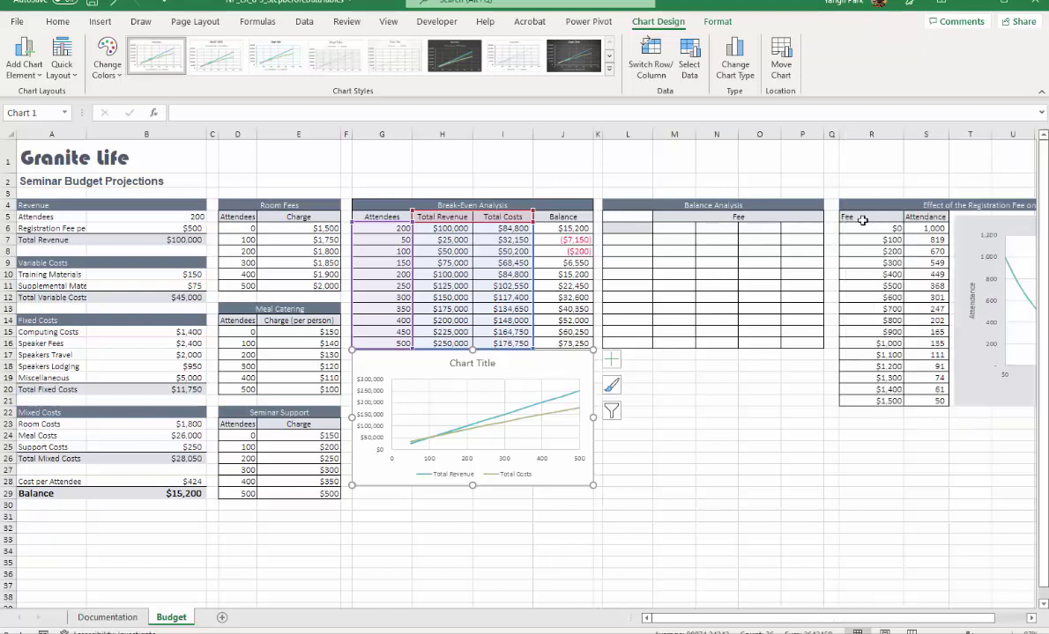
{"action": "left_click", "coordinate": [626, 230]}
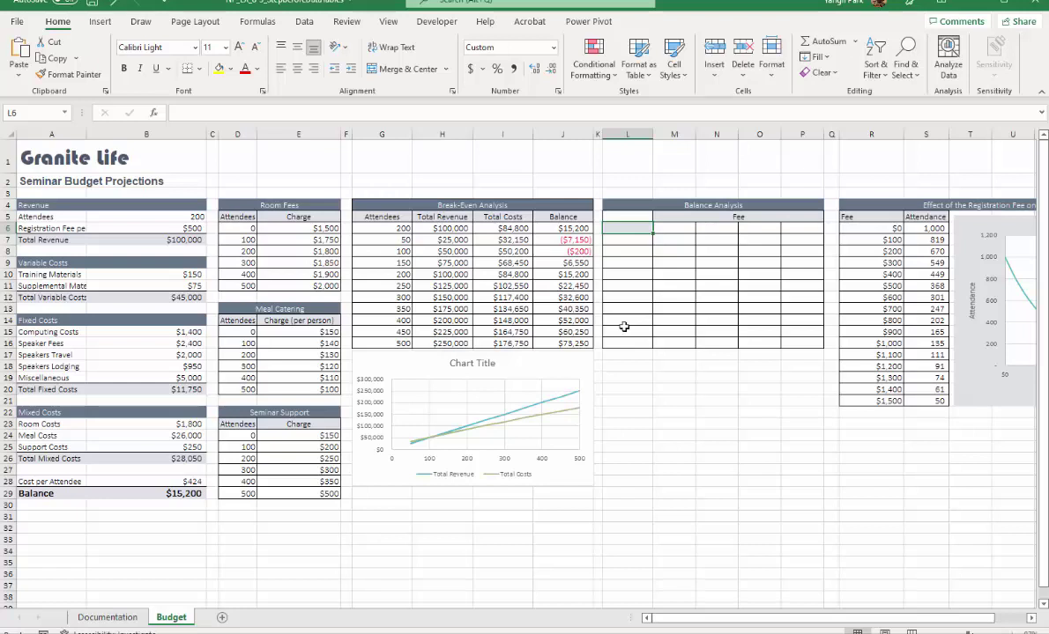
{"action": "type", "text": "="}
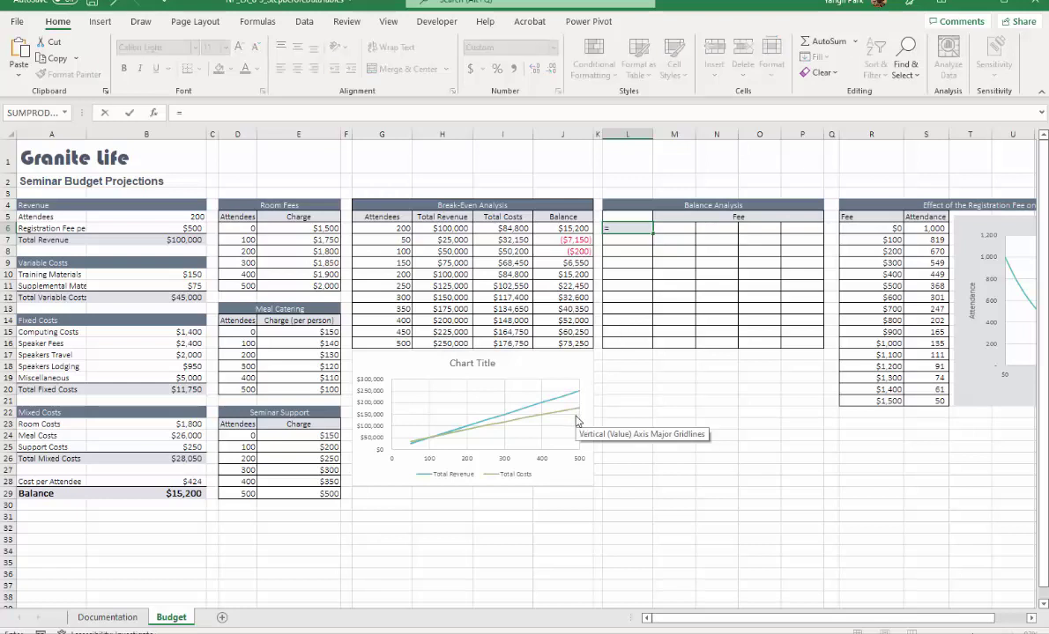
{"action": "left_click", "coordinate": [164, 495]}
{"action": "key", "text": "Return"}
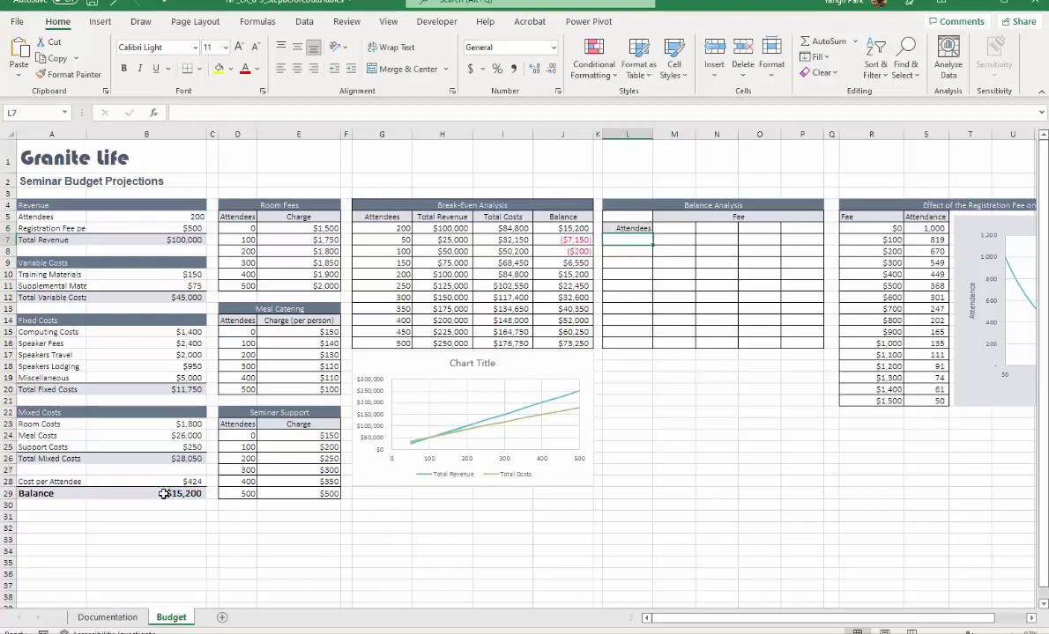
{"action": "left_click", "coordinate": [636, 232]}
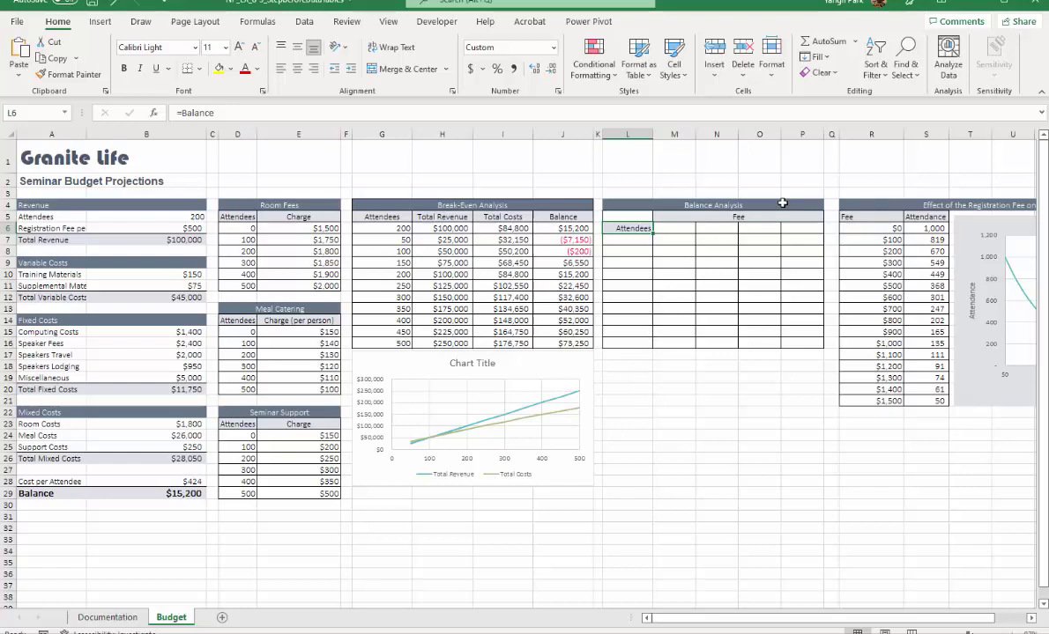
- Enter 50 in L7 and =L7+50 in L8, filling counts down to 500 in L16
{"action": "left_click", "coordinate": [633, 243]}
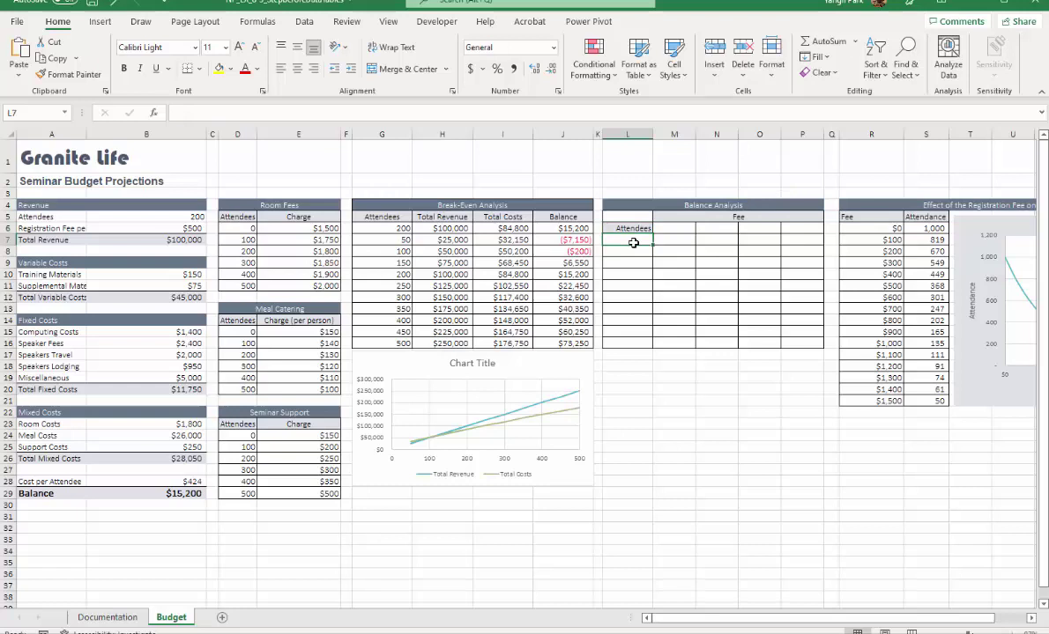
{"action": "type", "text": "50"}
{"action": "key", "text": "Return"}
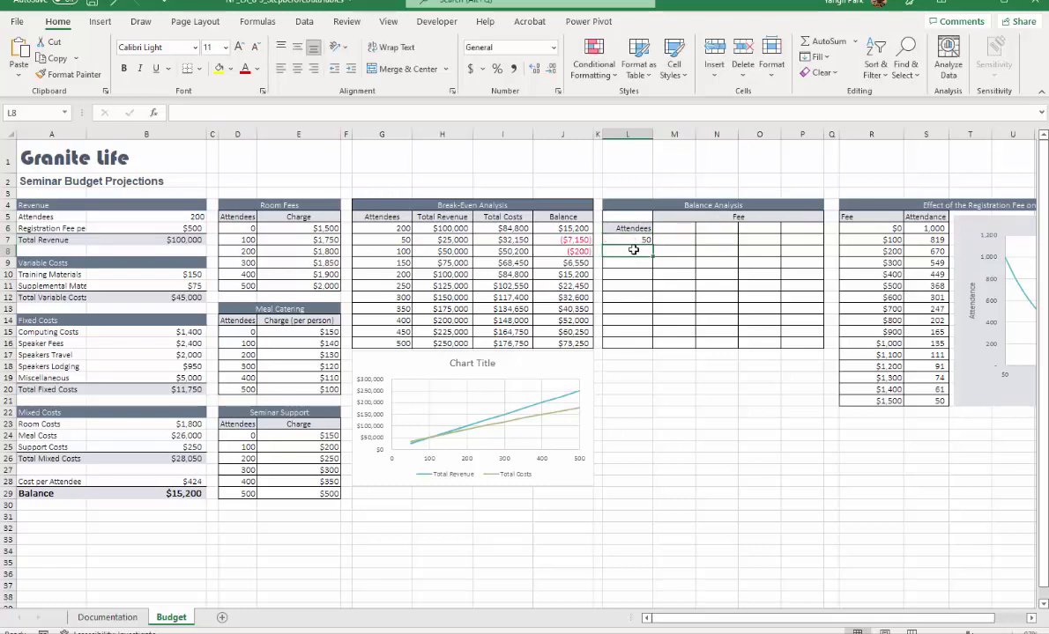
{"action": "type", "text": "="}
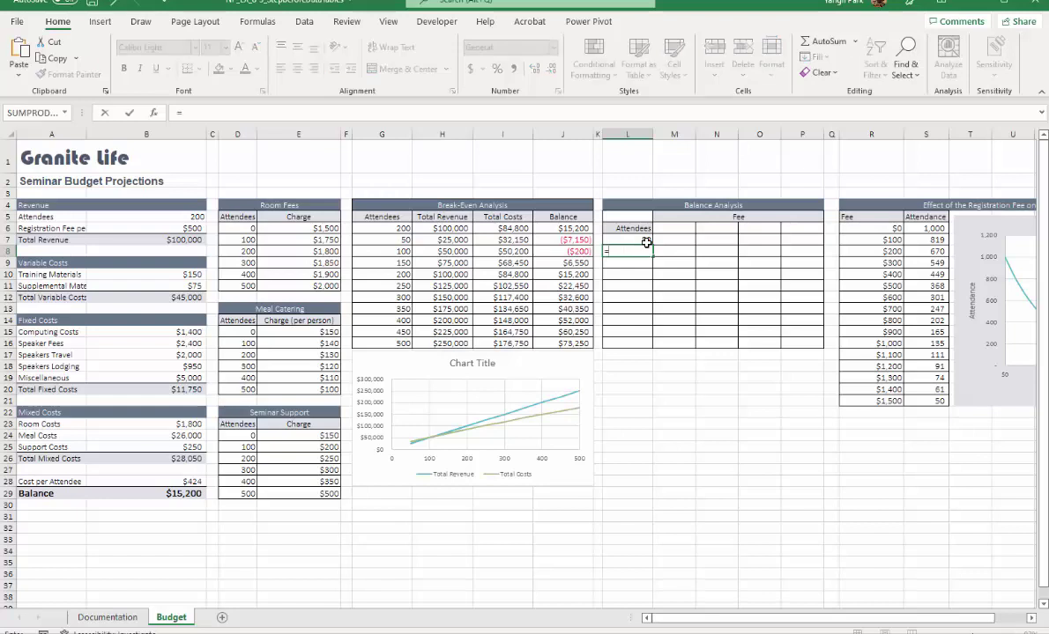
{"action": "left_click", "coordinate": [632, 240]}
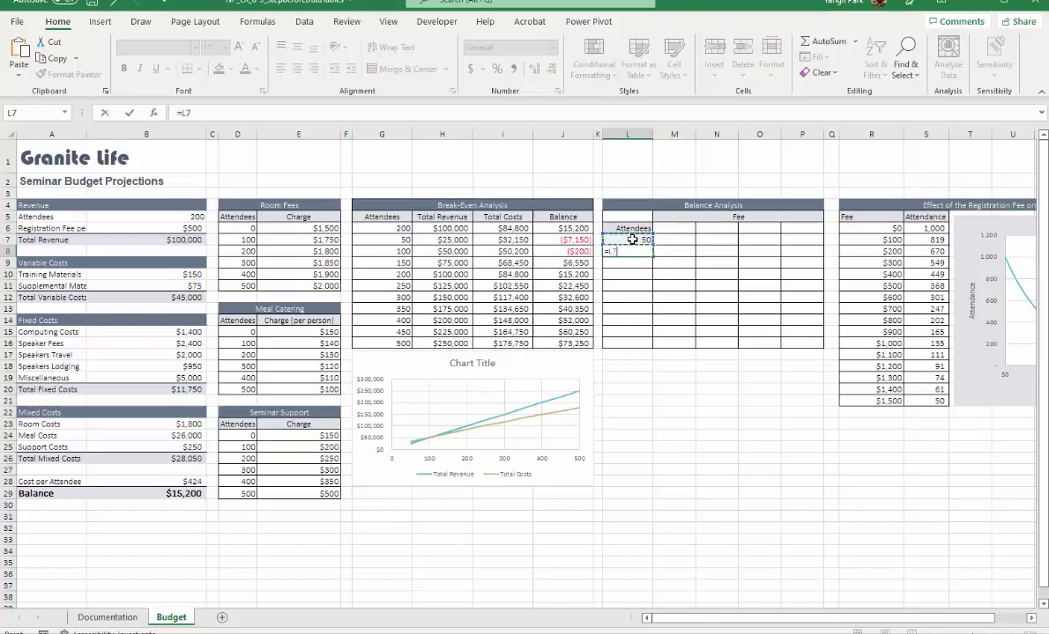
{"action": "type", "text": "+50"}
{"action": "key", "text": "Return"}
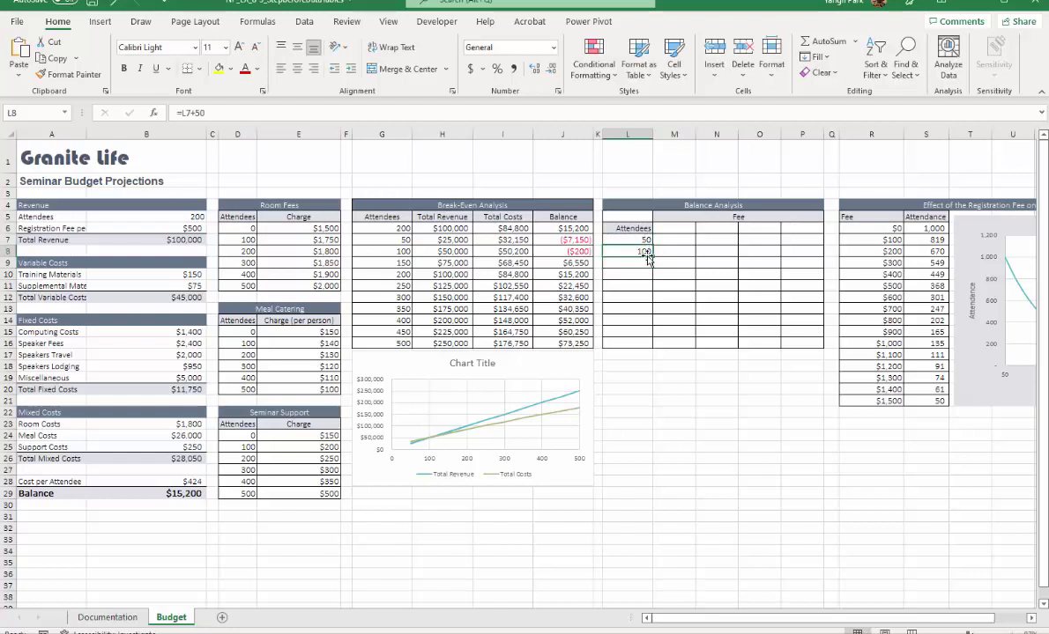
{"action": "left_click", "coordinate": [642, 251]}
{"action": "left_click_drag", "start_coordinate": [652, 257], "coordinate": [646, 347]}
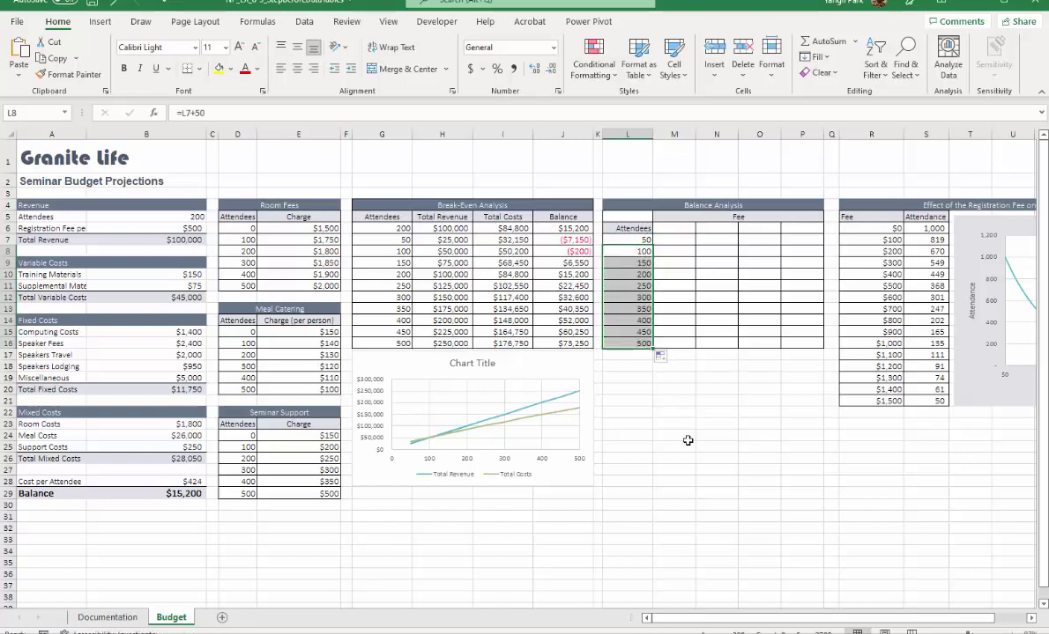
{"action": "left_click", "coordinate": [639, 240]}
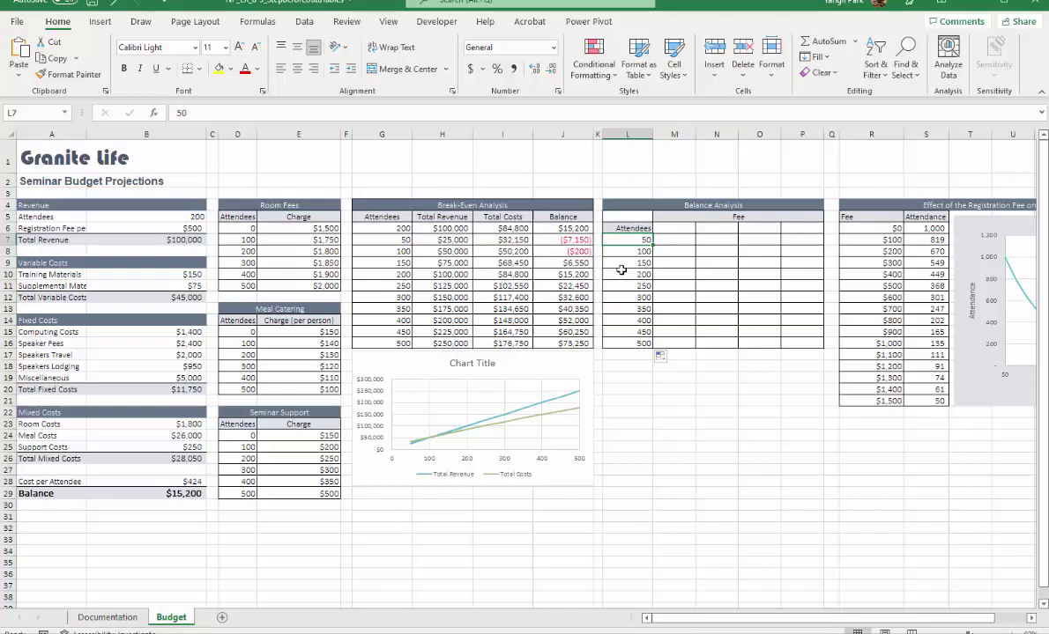
- Enter 200 and 300 in M6:N6 and fill the fee series through P6 with 400 and 500
{"action": "left_click", "coordinate": [677, 229]}
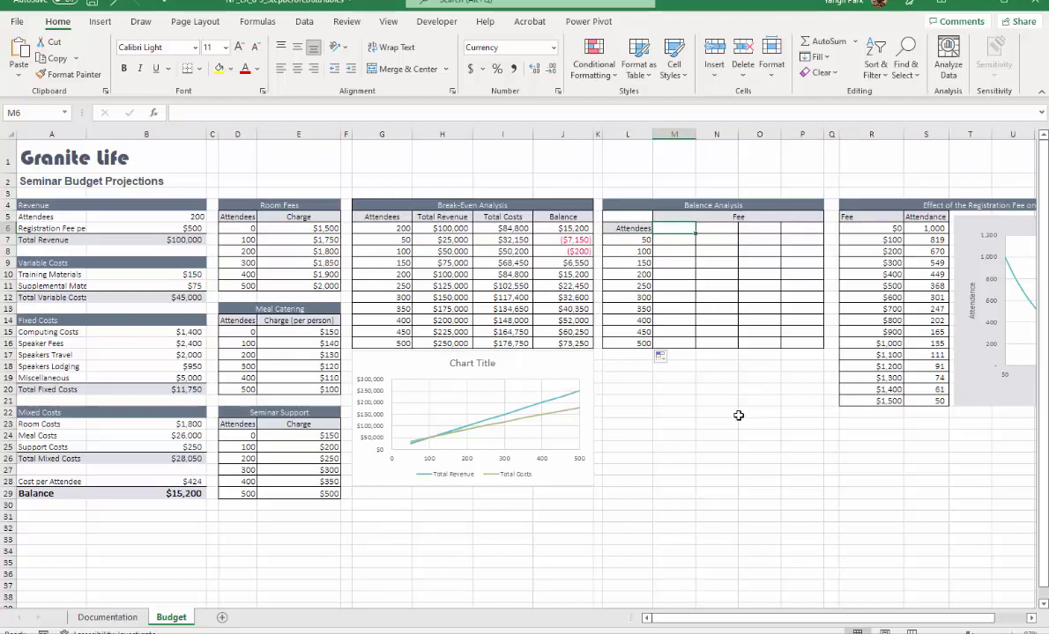
{"action": "type", "text": "200"}
{"action": "key", "text": "Tab"}
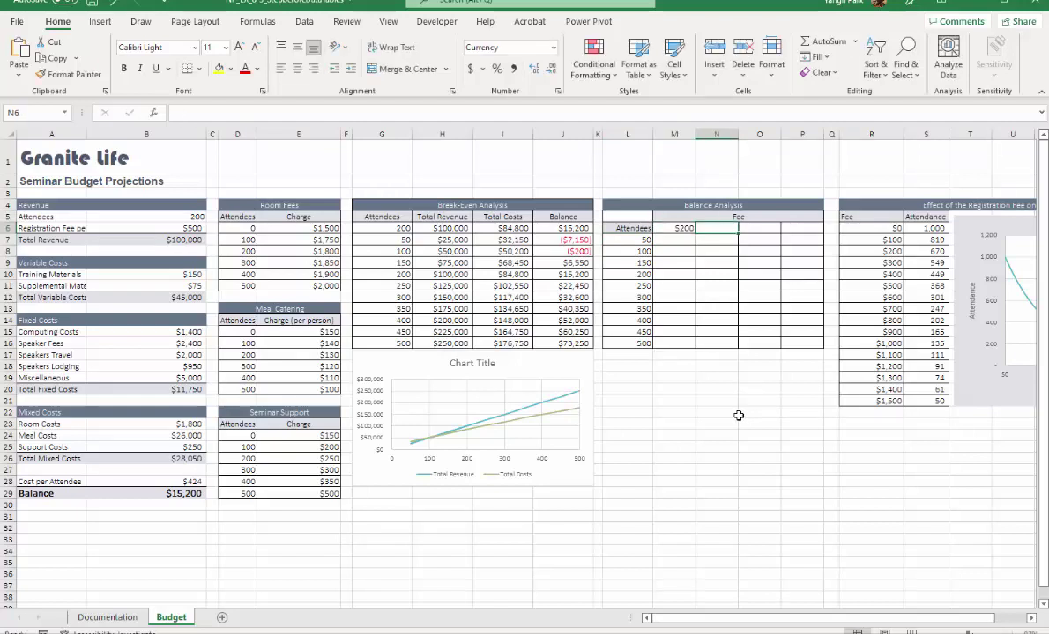
{"action": "type", "text": "300"}
{"action": "key", "text": "Tab"}
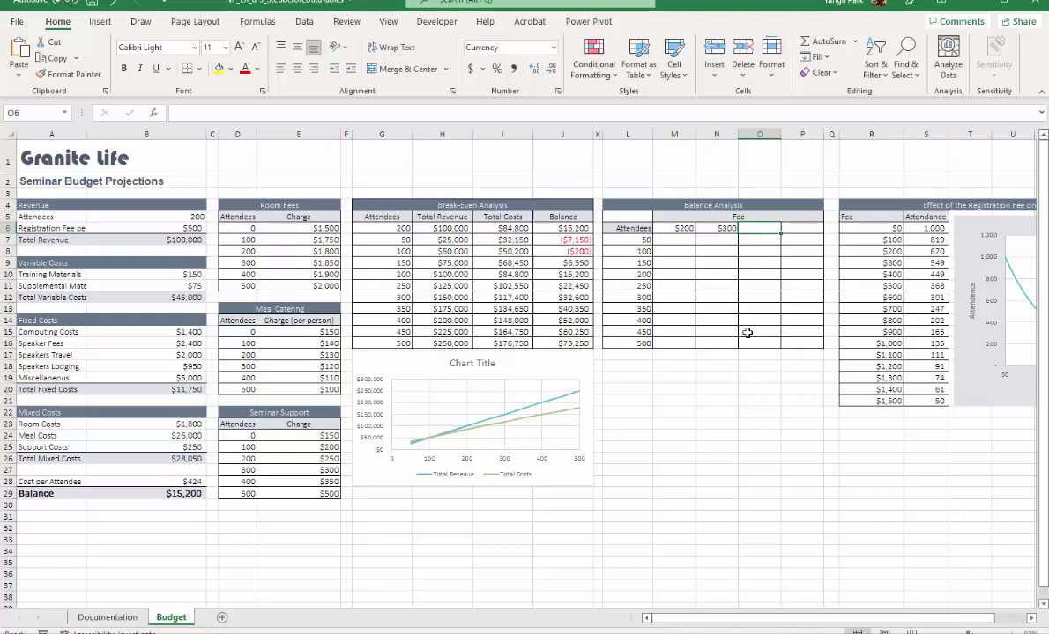
{"action": "left_click_drag", "start_coordinate": [674, 228], "coordinate": [818, 232]}
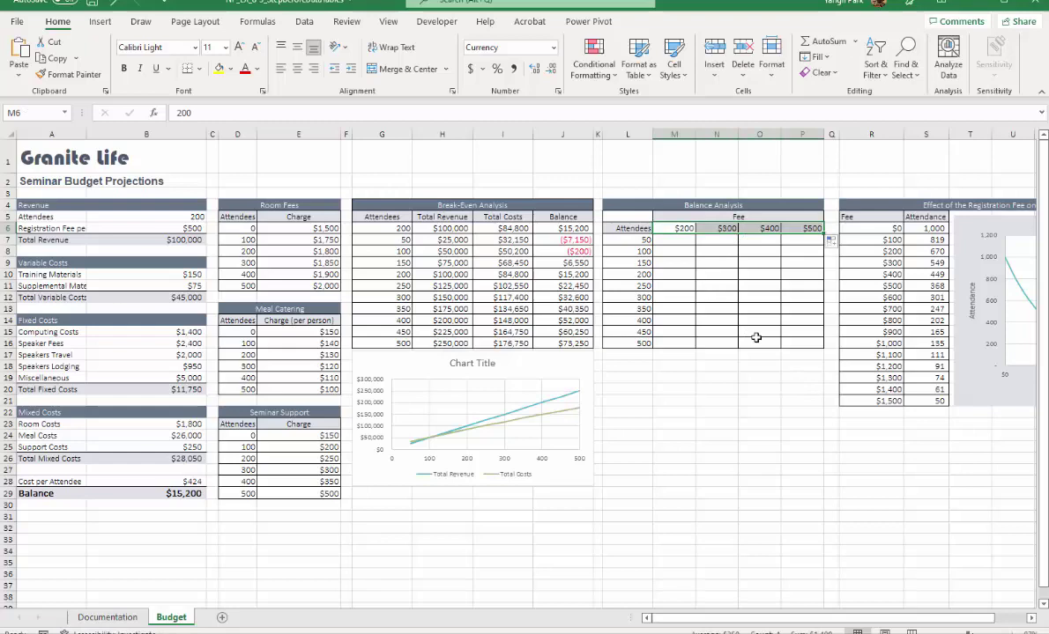
{"action": "left_click", "coordinate": [759, 286]}
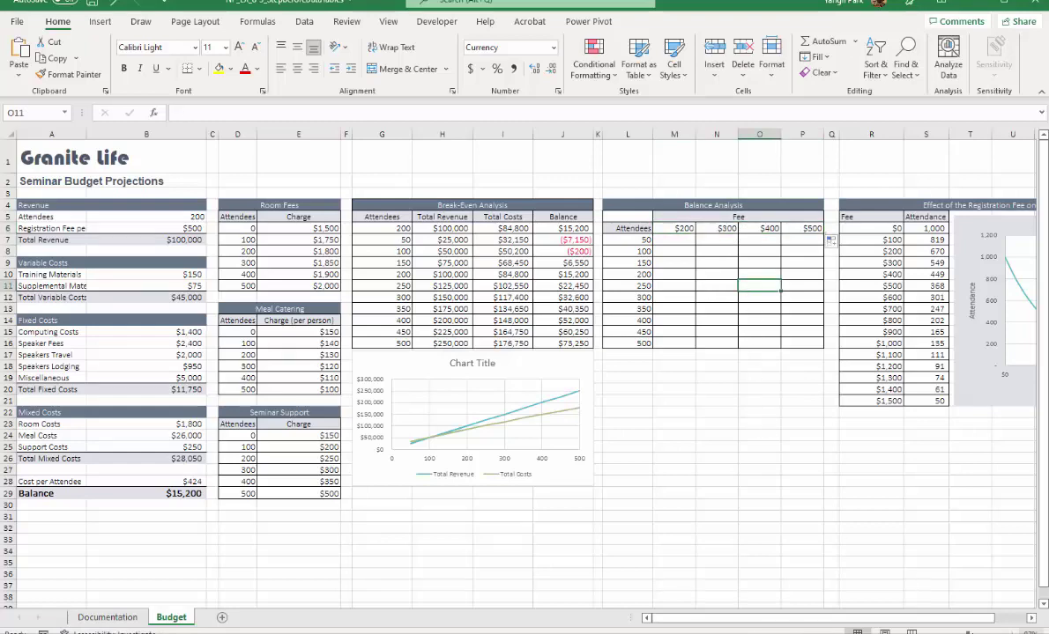
{"action": "scroll", "coordinate": [758, 285], "scroll_direction": "up", "scroll_amount": 1}
{"action": "scroll", "coordinate": [873, 623], "scroll_direction": "up", "scroll_amount": 1}
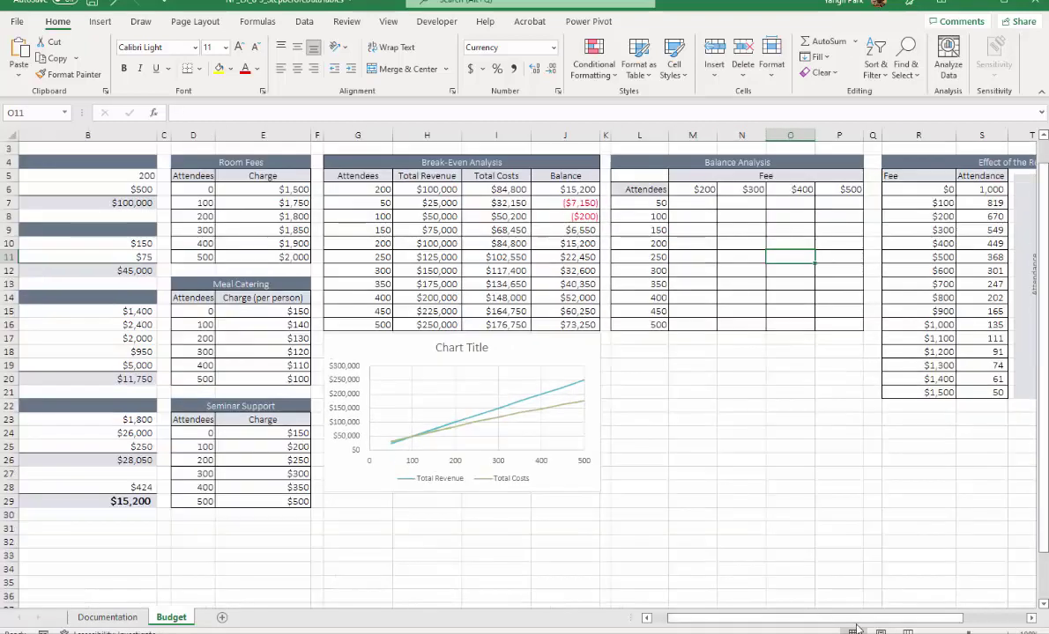
{"action": "left_click_drag", "start_coordinate": [873, 623], "coordinate": [975, 621]}
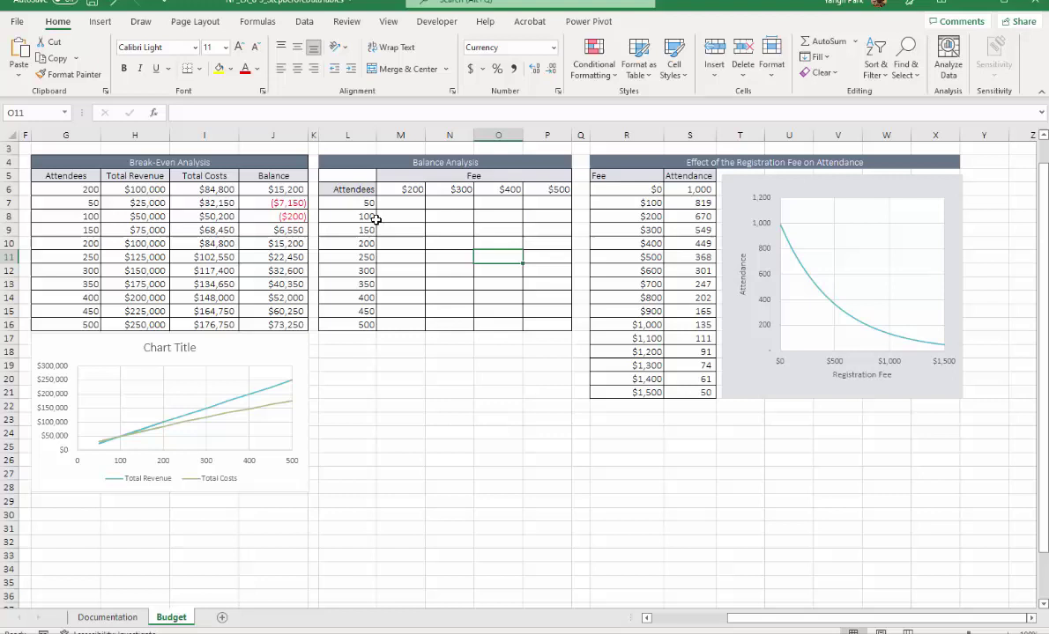
- Select the L6:P16 grid and create a data table with row input cell B6
{"action": "left_click", "coordinate": [343, 191]}
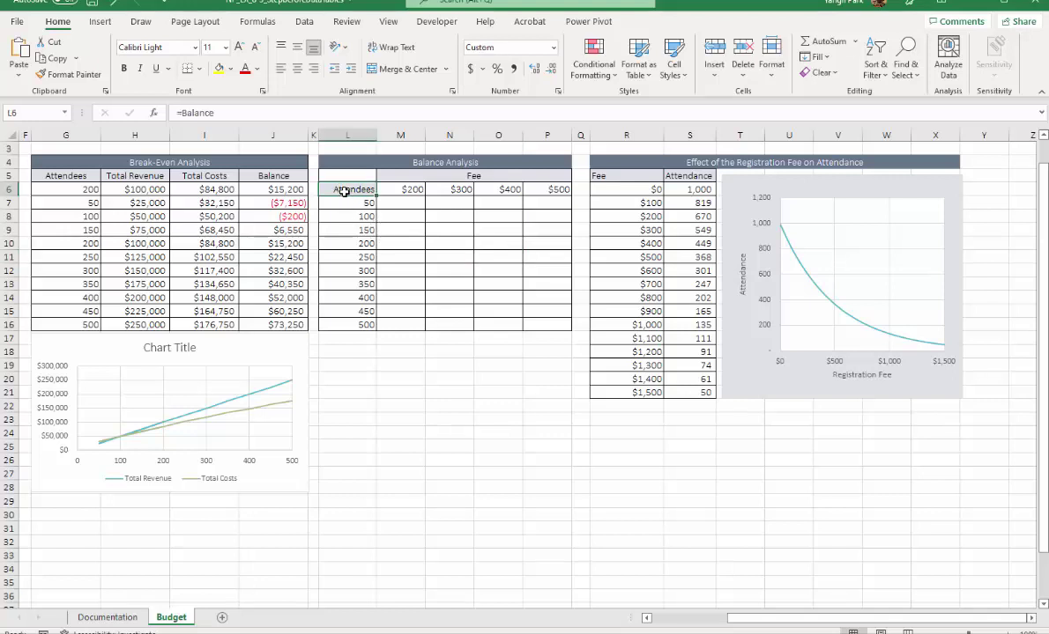
{"action": "left_click_drag", "start_coordinate": [343, 191], "coordinate": [540, 323]}
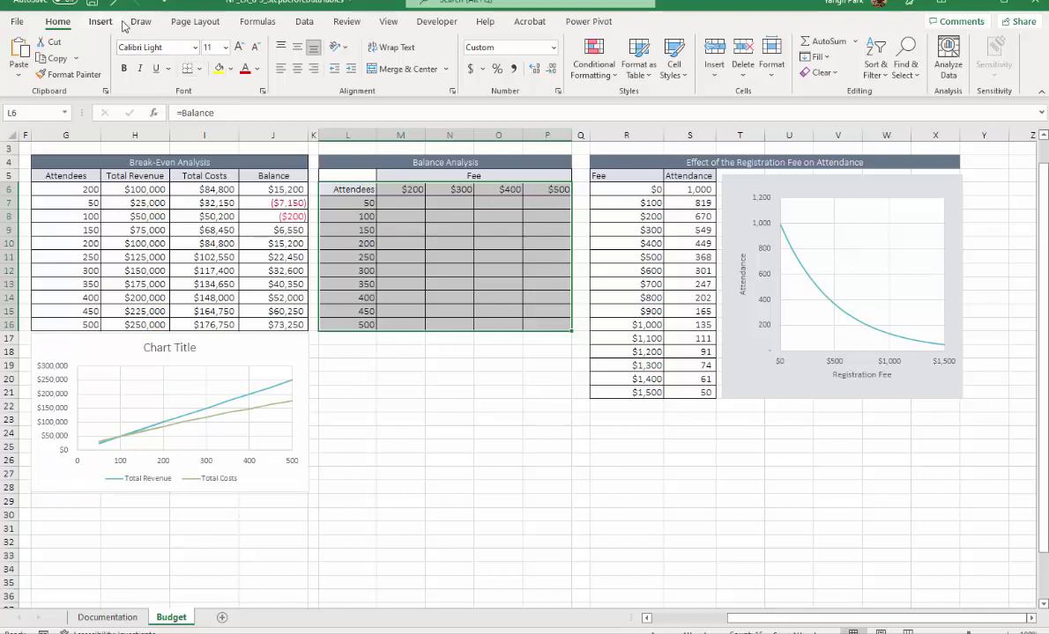
{"action": "left_click", "coordinate": [304, 21]}
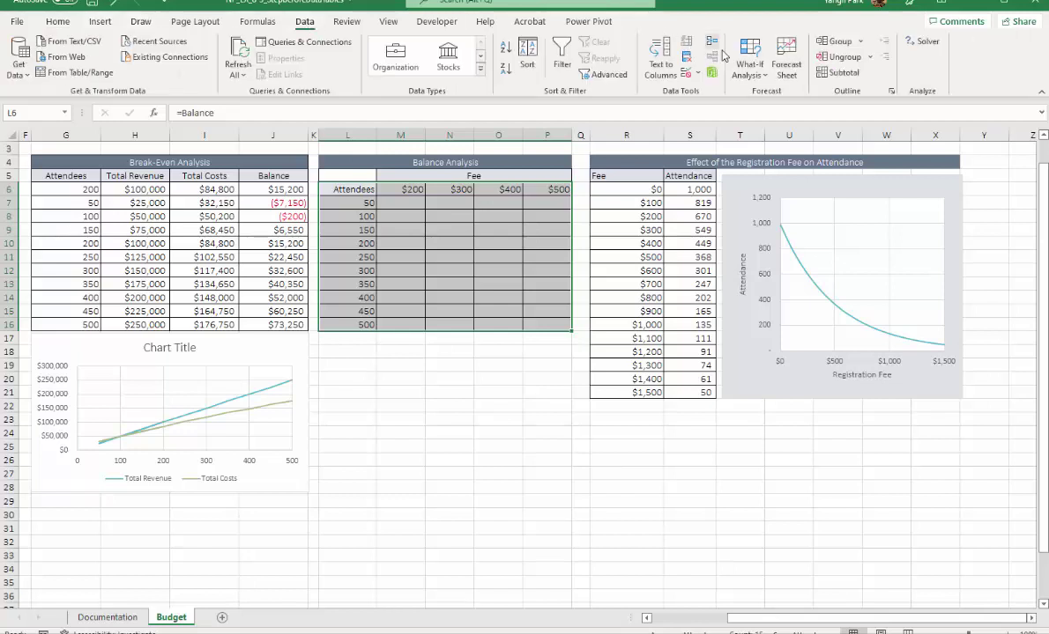
{"action": "left_click", "coordinate": [749, 66]}
{"action": "left_click", "coordinate": [724, 129]}
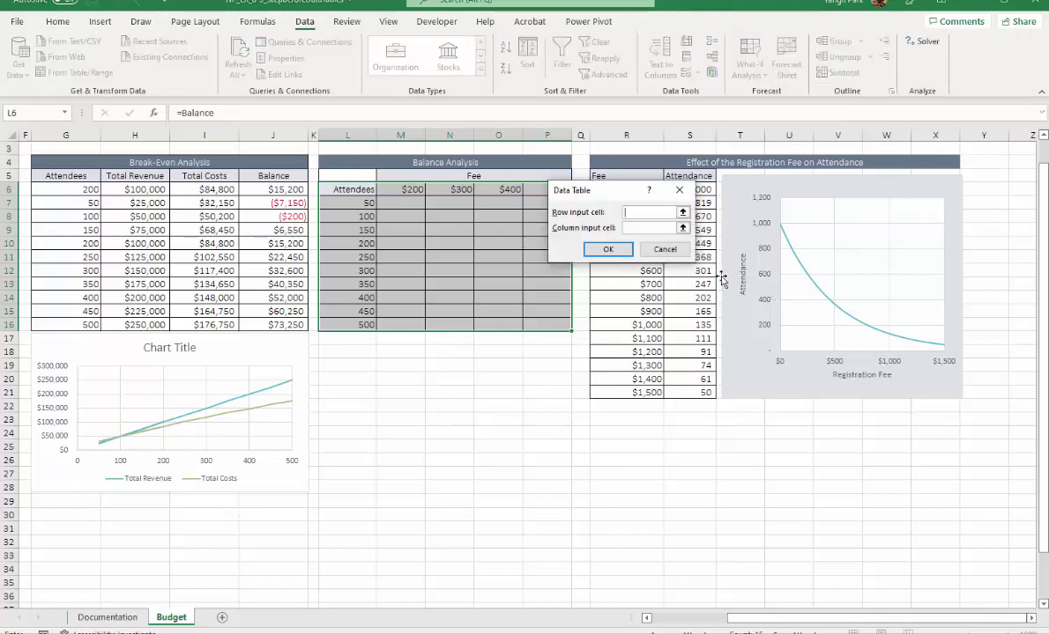
{"action": "left_click", "coordinate": [681, 212]}
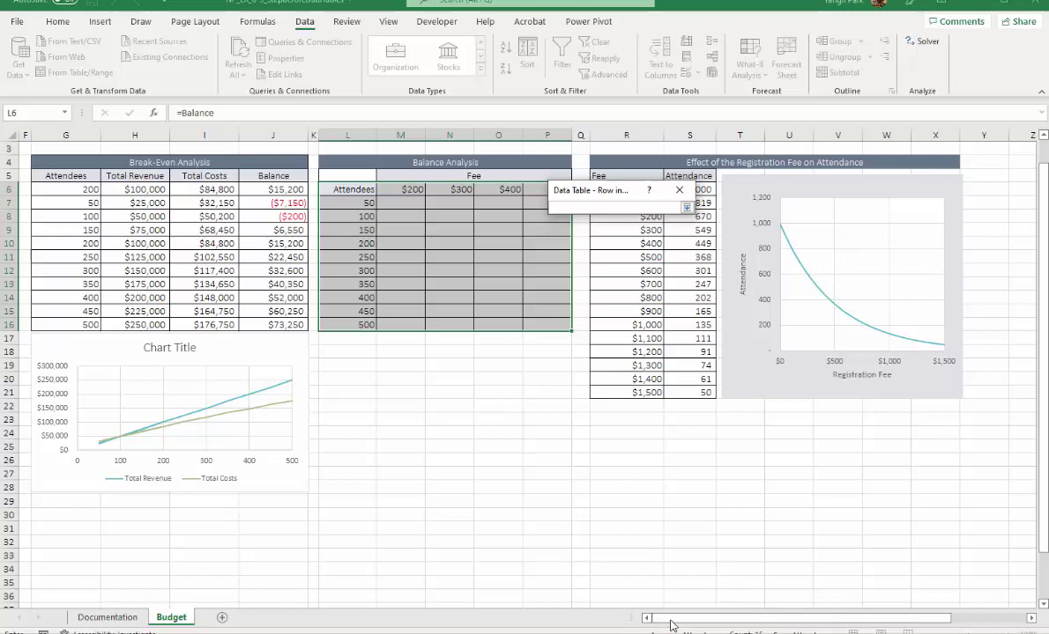
{"action": "left_click", "coordinate": [674, 622]}
{"action": "scroll", "coordinate": [315, 397], "scroll_direction": "up", "scroll_amount": 1}
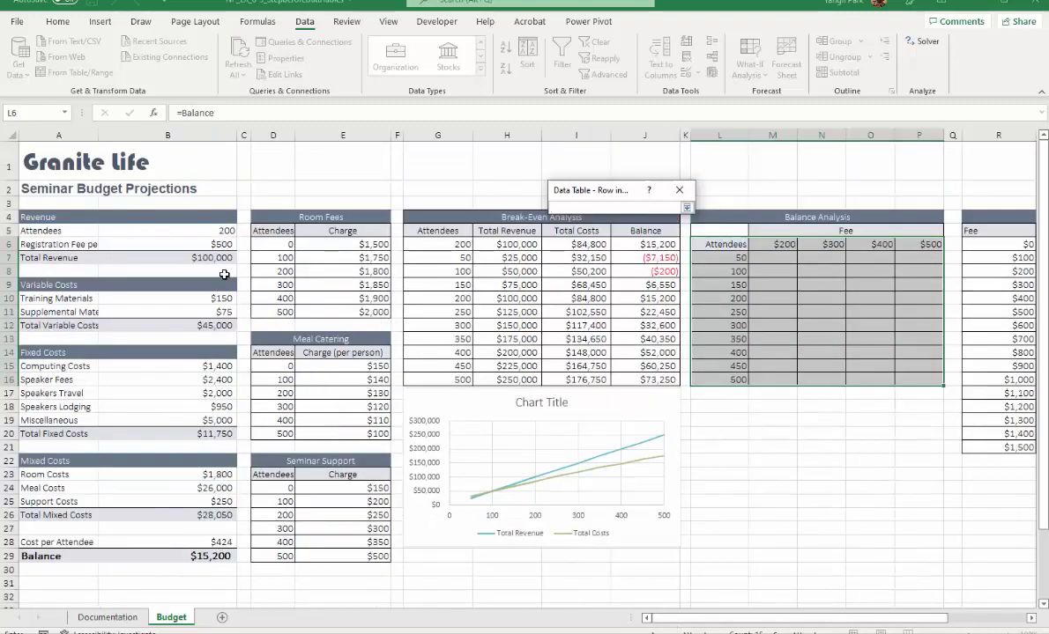
{"action": "left_click", "coordinate": [163, 245]}
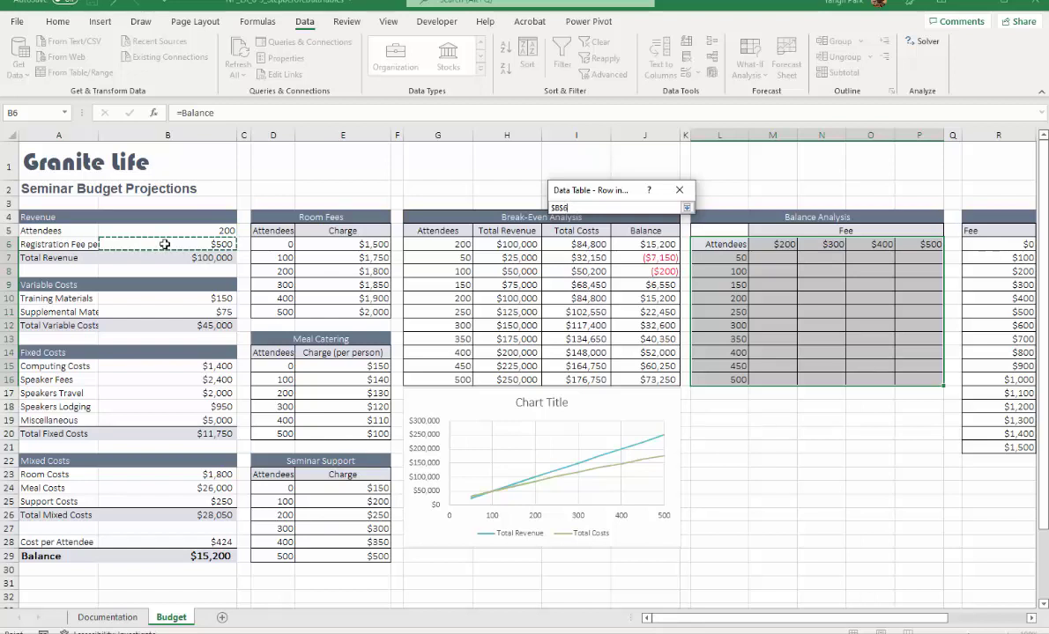
- Set B5 as the column input cell and calculate the data table
{"action": "left_click", "coordinate": [686, 208]}
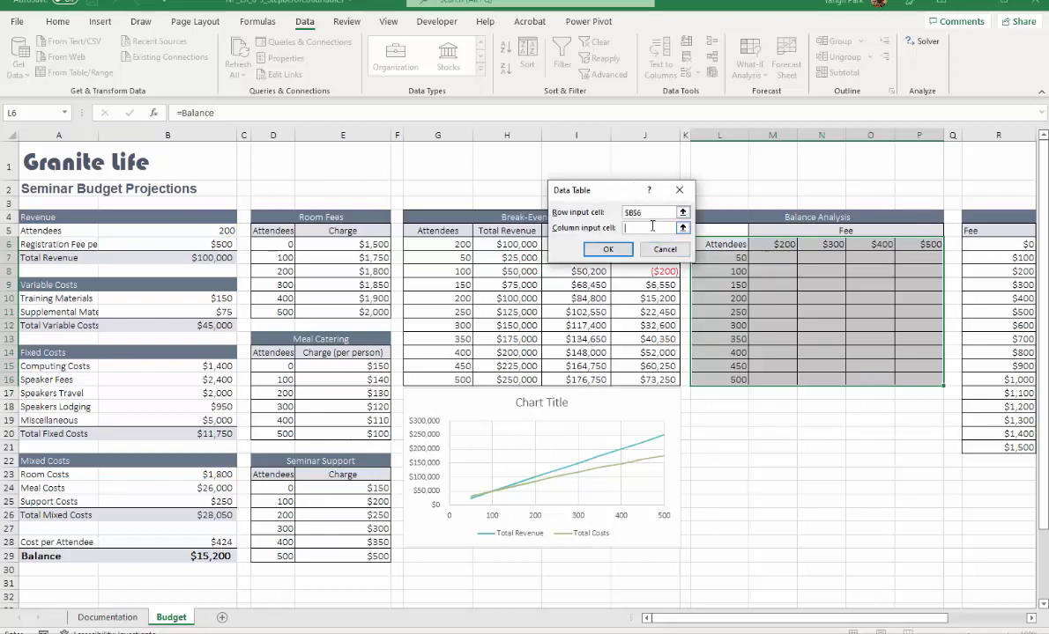
{"action": "left_click", "coordinate": [191, 229]}
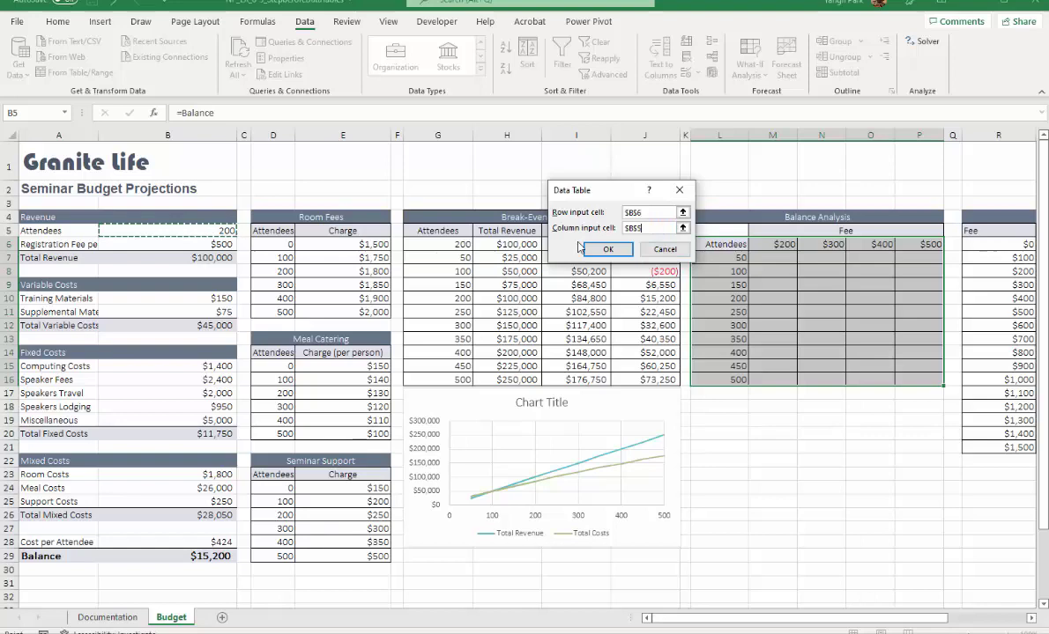
{"action": "left_click", "coordinate": [605, 250]}
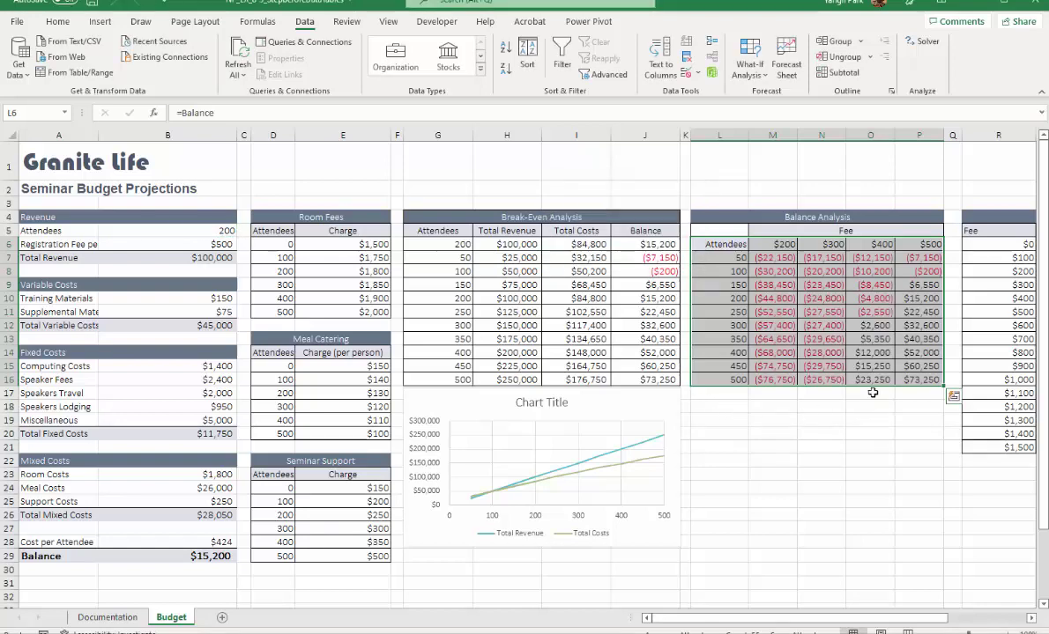
{"action": "left_click", "coordinate": [760, 259]}
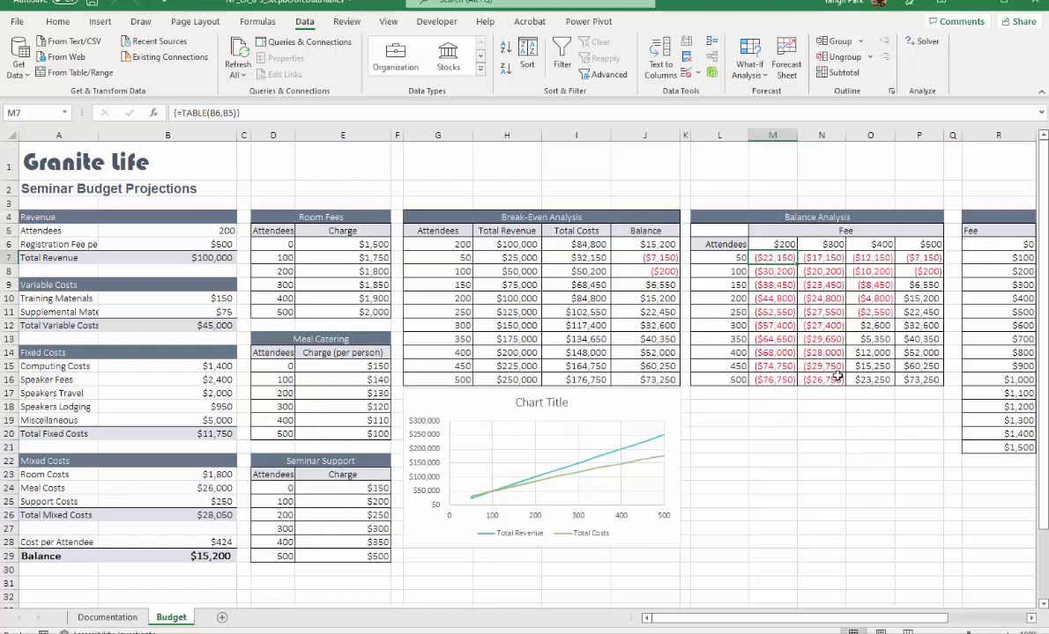
{"action": "left_click", "coordinate": [735, 256]}
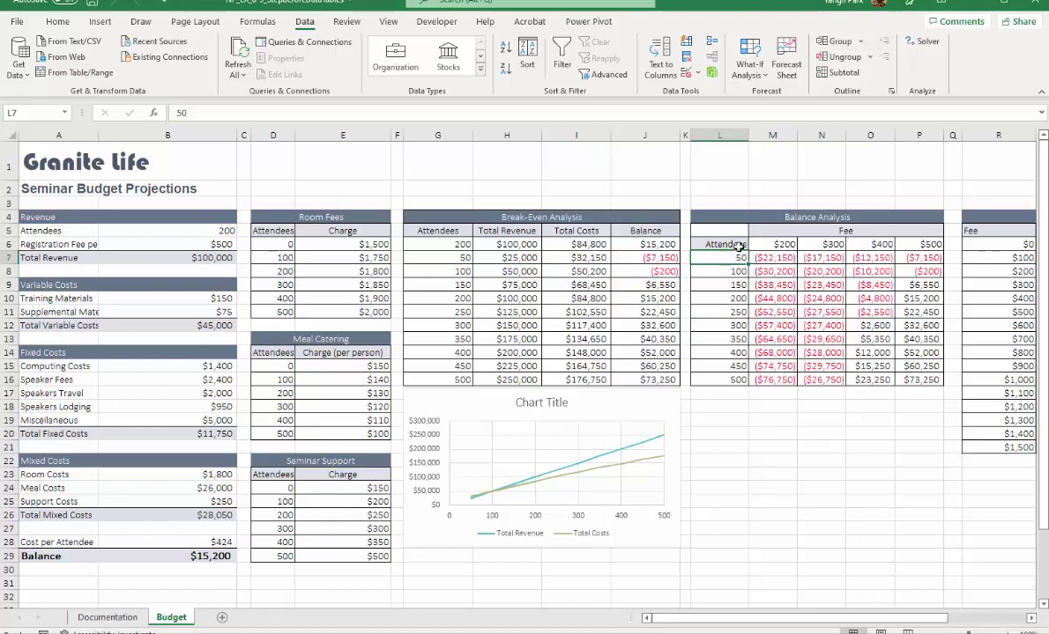
{"action": "left_click_drag", "start_coordinate": [731, 244], "coordinate": [921, 382]}
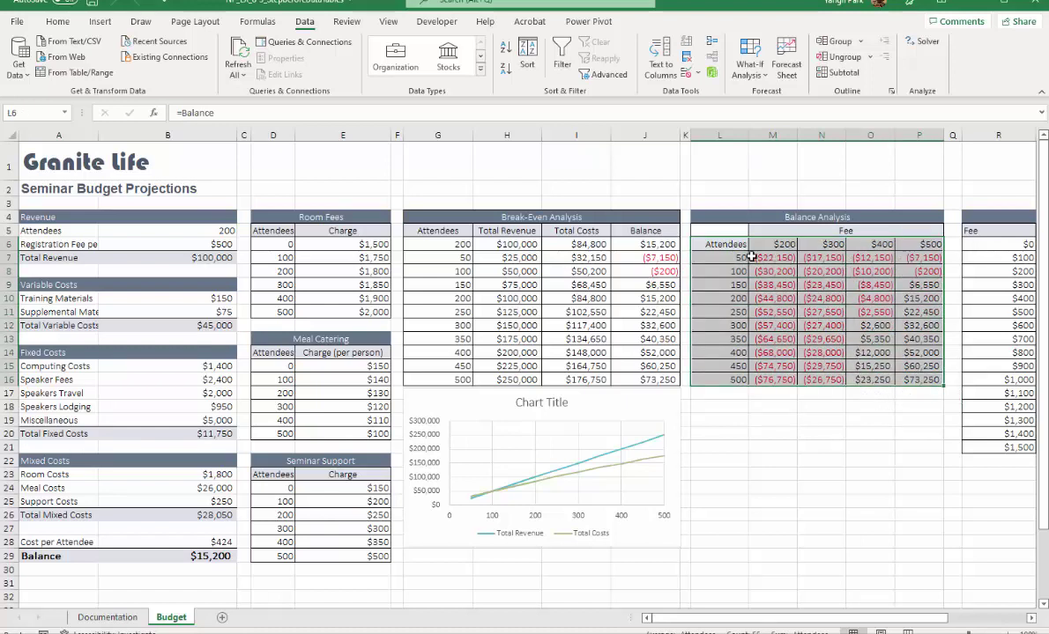
- Insert a Scatter with Straight Lines chart from the Balance Analysis table L6:P16
{"action": "key", "text": "Tab"}
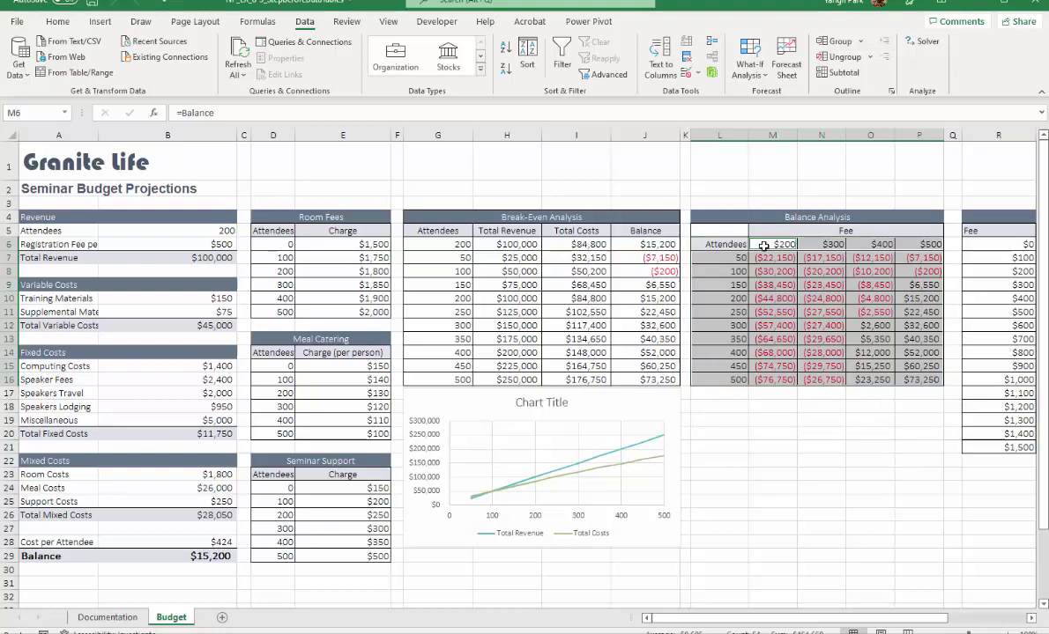
{"action": "left_click", "coordinate": [100, 21]}
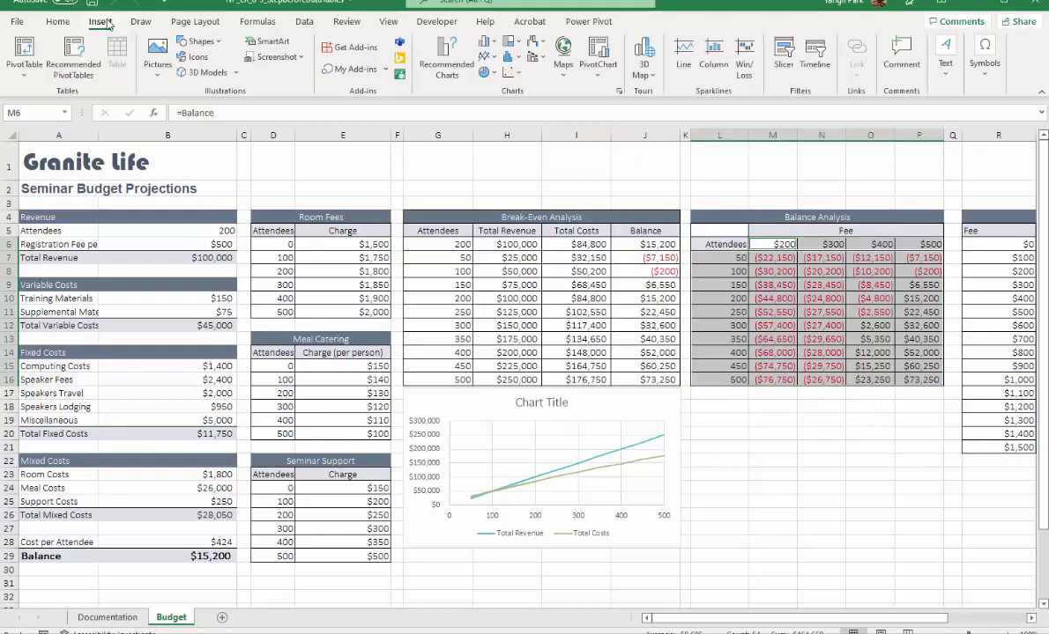
{"action": "left_click", "coordinate": [446, 55]}
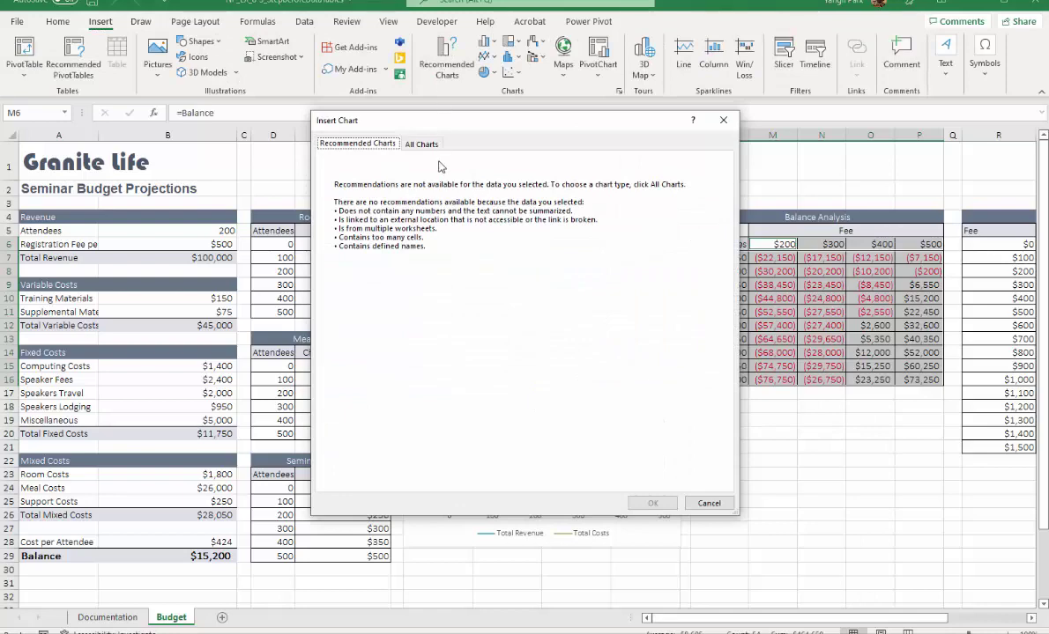
{"action": "left_click", "coordinate": [720, 469]}
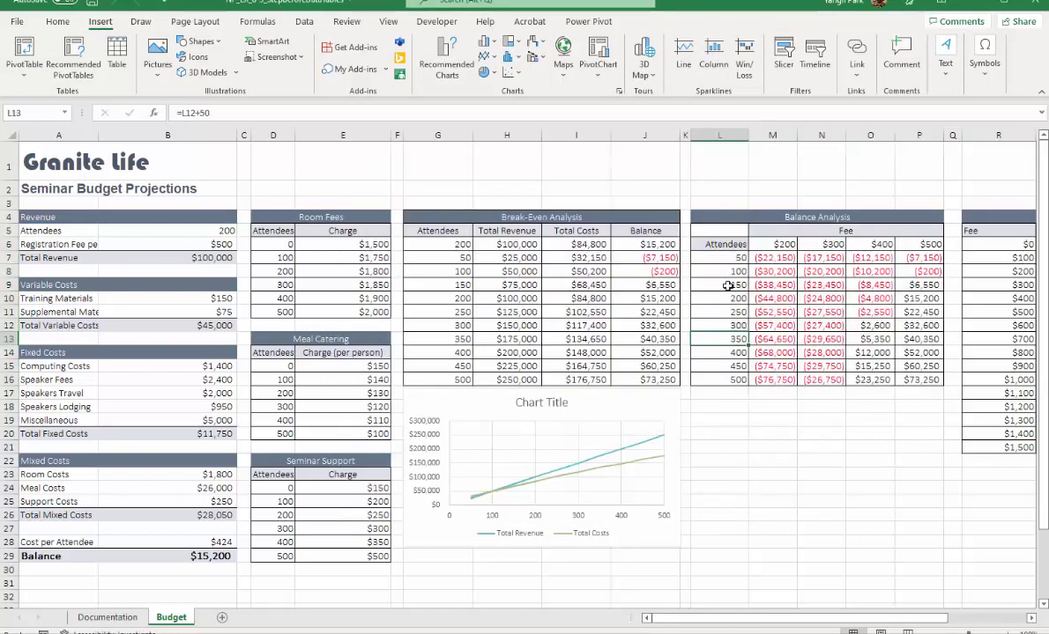
{"action": "left_click_drag", "start_coordinate": [714, 244], "coordinate": [906, 379]}
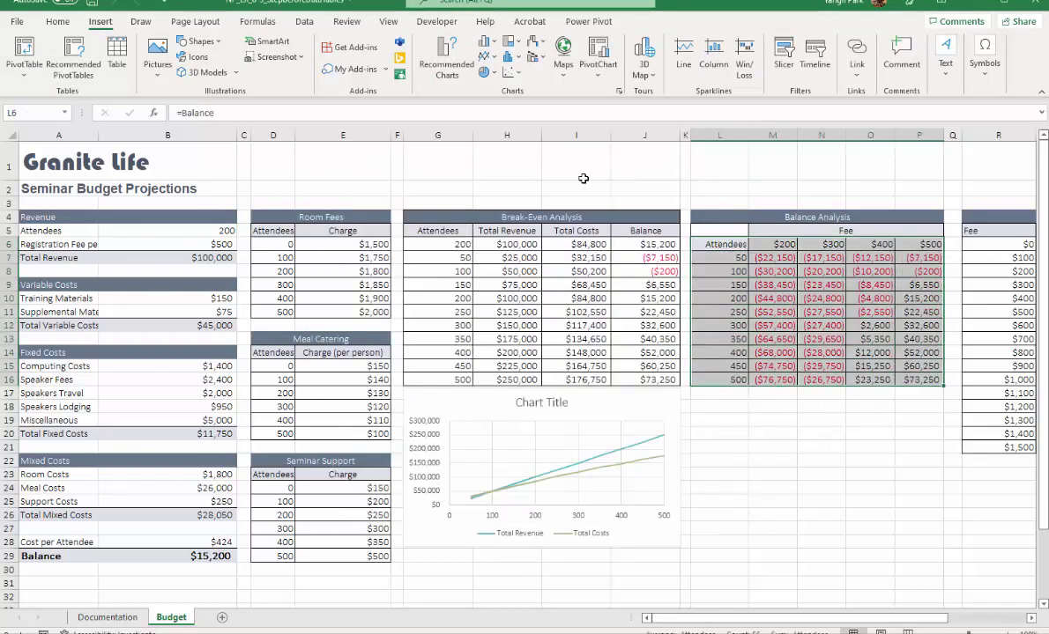
{"action": "left_click", "coordinate": [435, 67]}
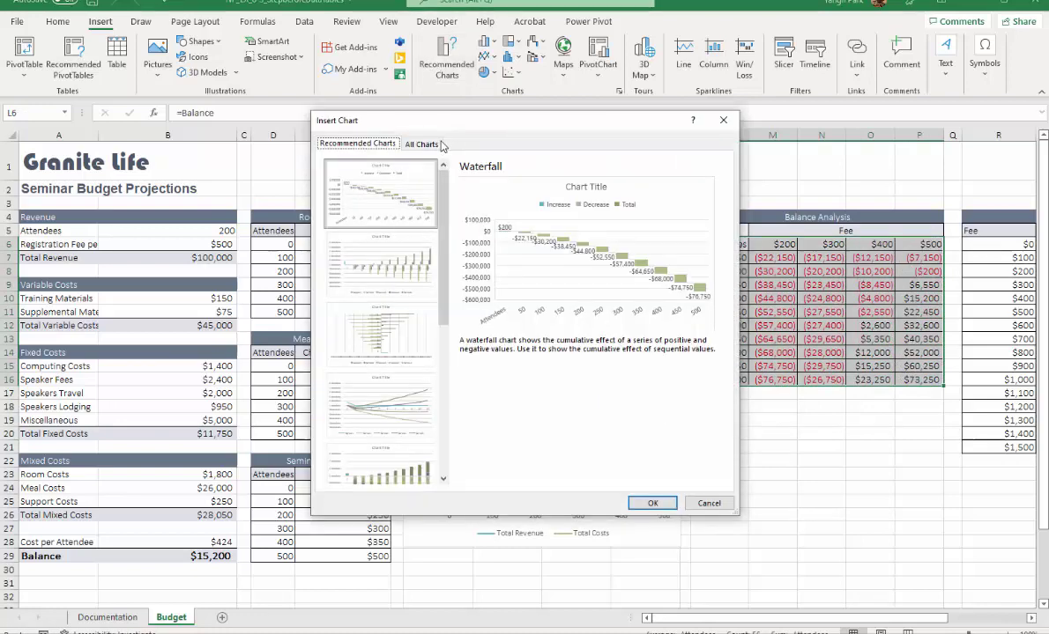
{"action": "left_click", "coordinate": [421, 143]}
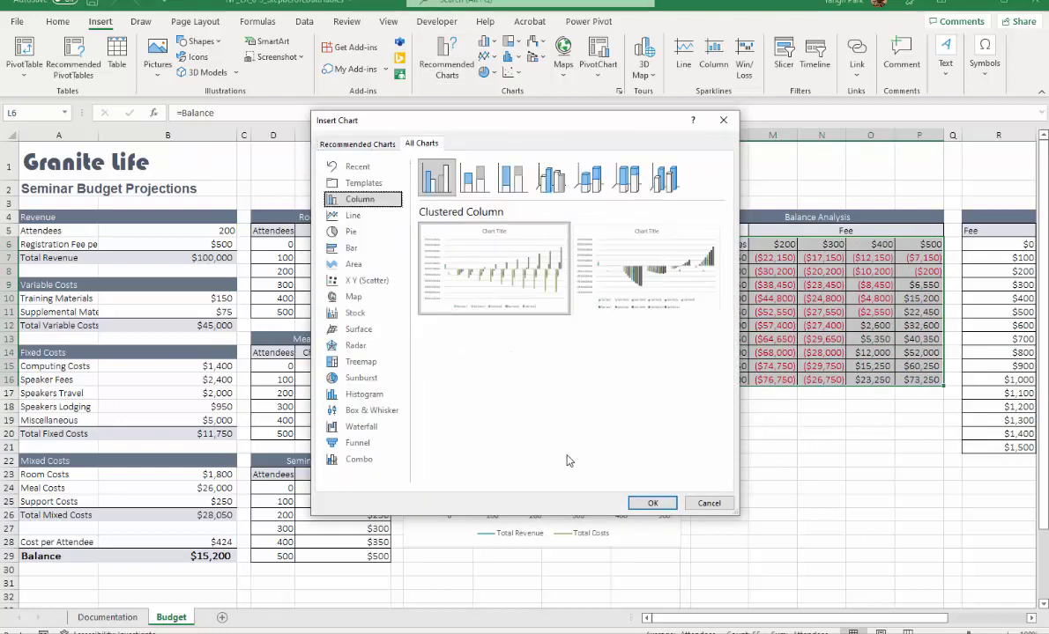
{"action": "left_click", "coordinate": [363, 282]}
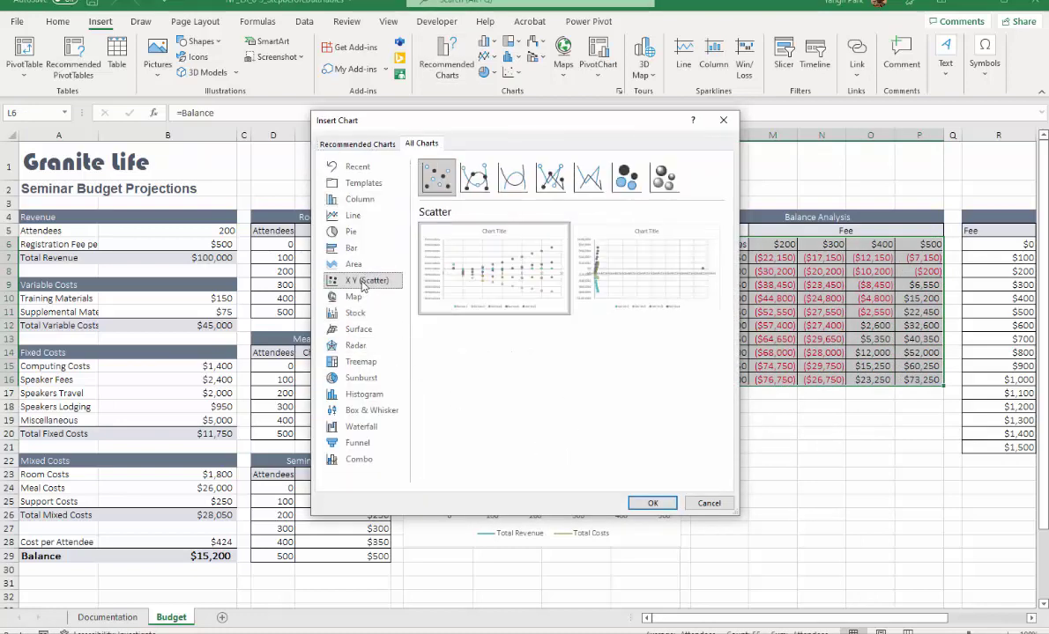
{"action": "left_click", "coordinate": [588, 177]}
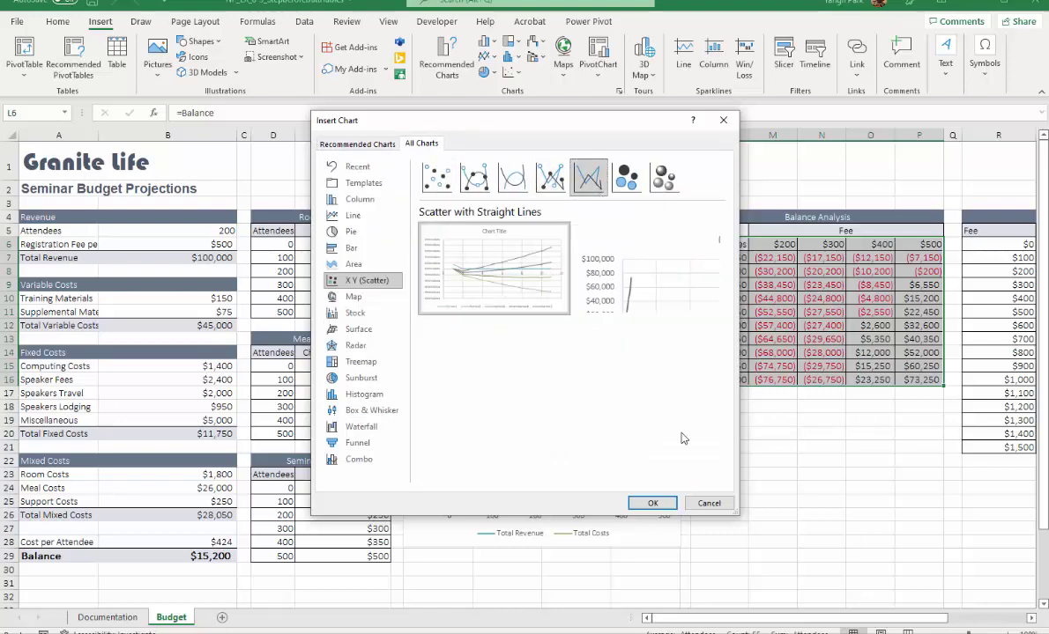
{"action": "left_click", "coordinate": [652, 503]}
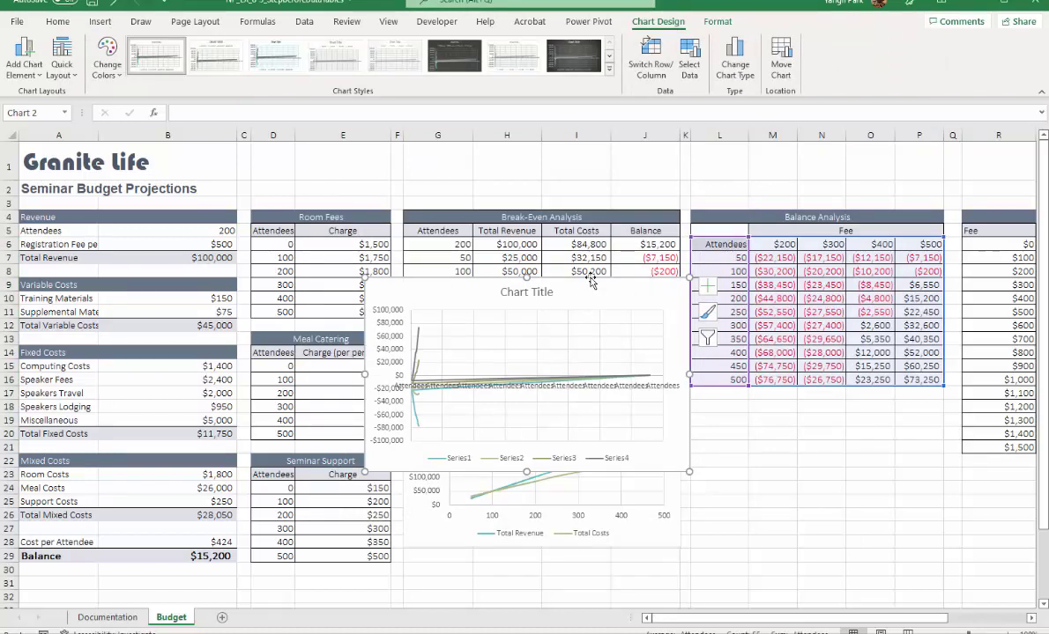
- Change the second chart's data range to =Budget!$L$7:$P$16
{"action": "left_click", "coordinate": [689, 63]}
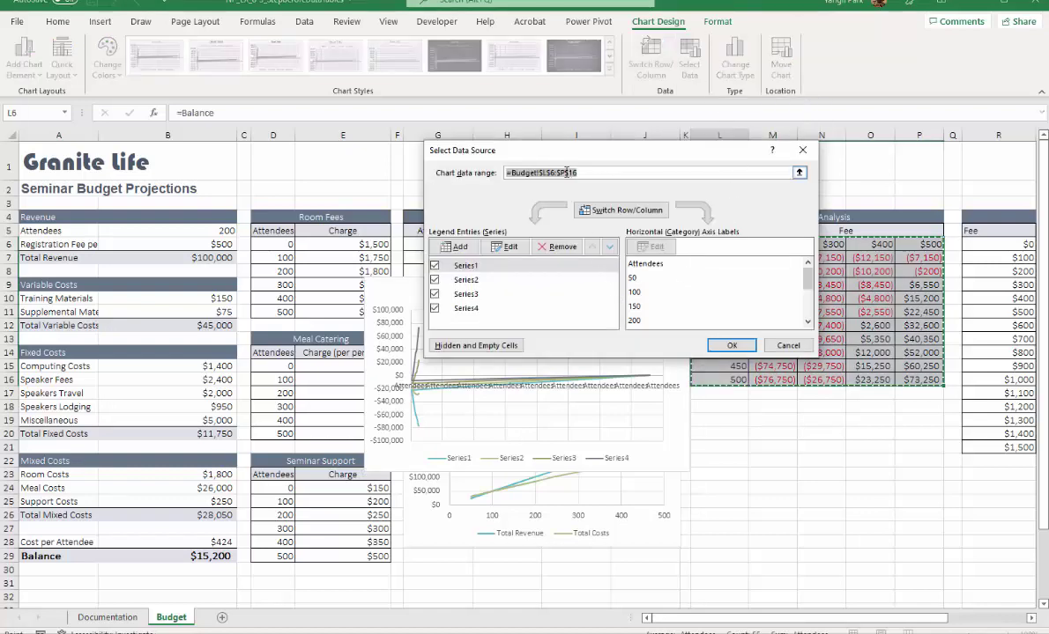
{"action": "left_click", "coordinate": [537, 173]}
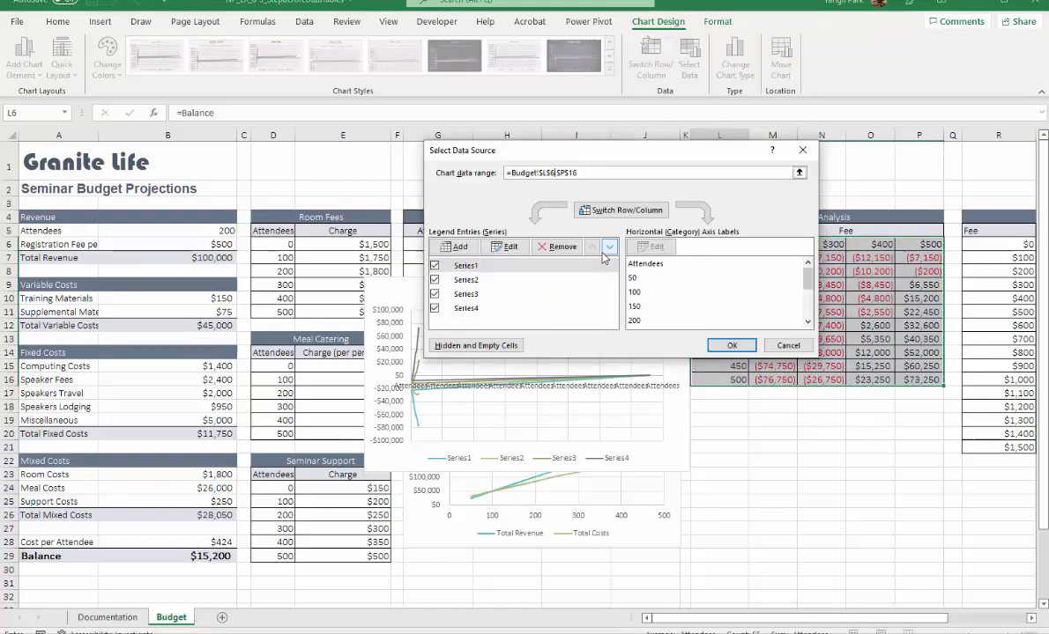
{"action": "key", "text": "BackSpace"}
{"action": "type", "text": "7"}
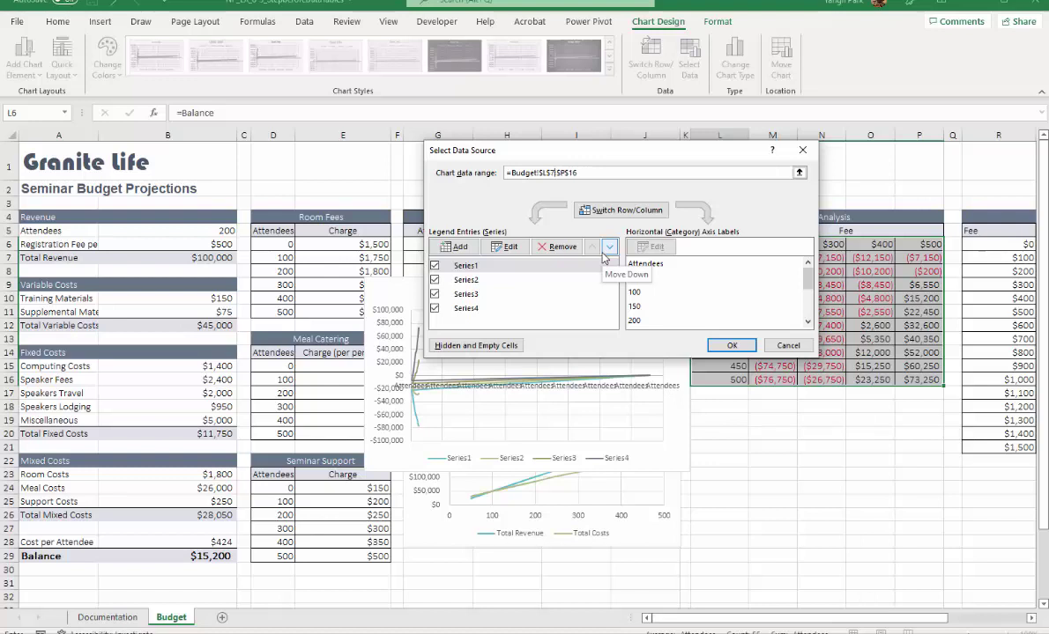
{"action": "left_click", "coordinate": [730, 345]}
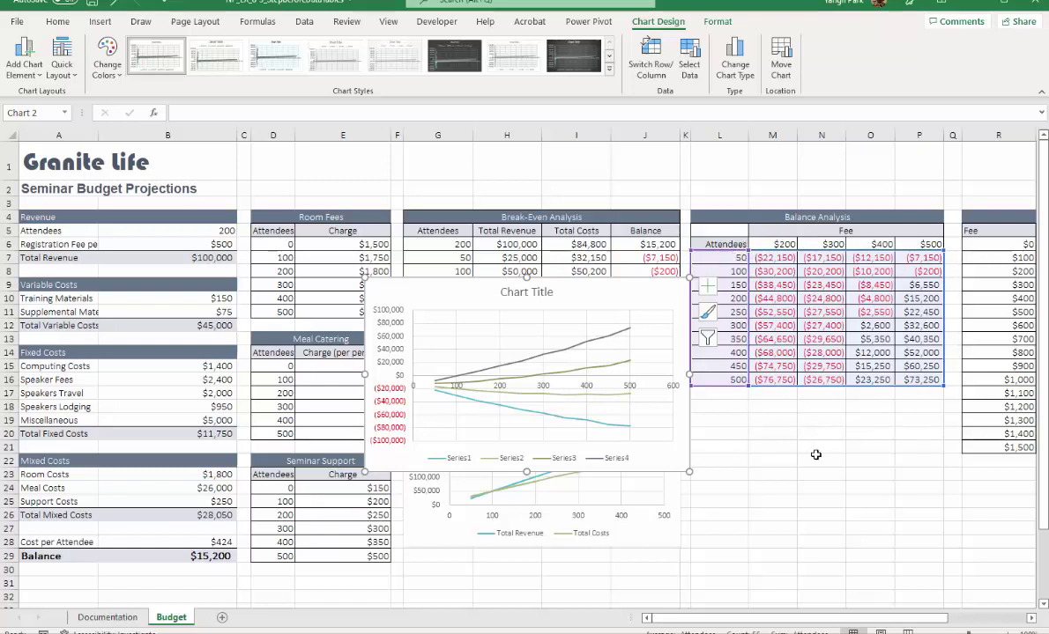
- Place the scatter chart under the Balance Analysis table and shrink it beside the break-even chart
{"action": "left_click_drag", "start_coordinate": [592, 295], "coordinate": [917, 402]}
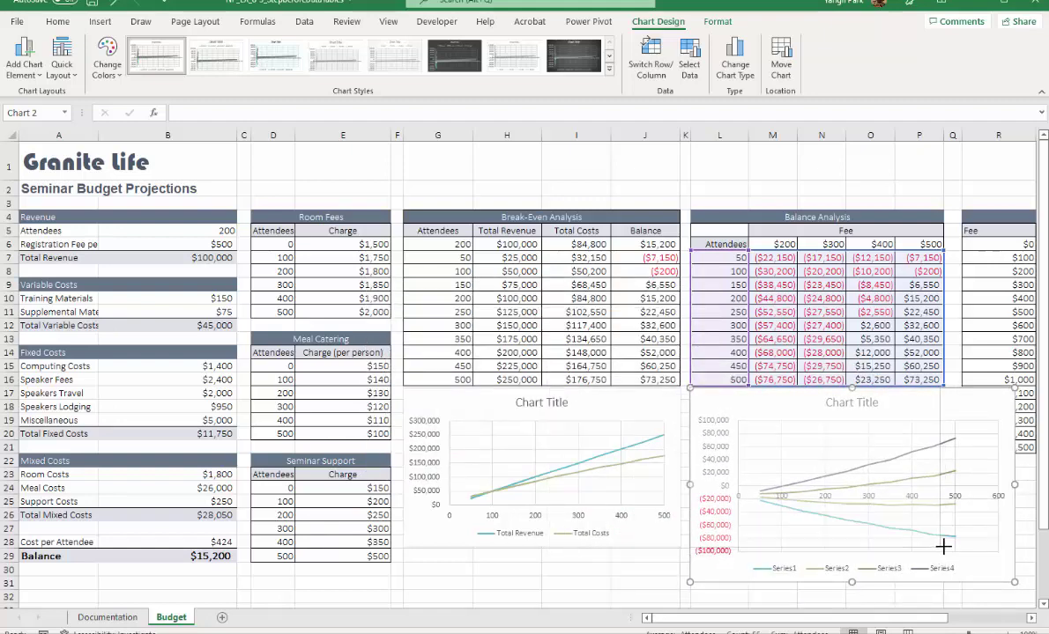
{"action": "left_click_drag", "start_coordinate": [1014, 581], "coordinate": [944, 546]}
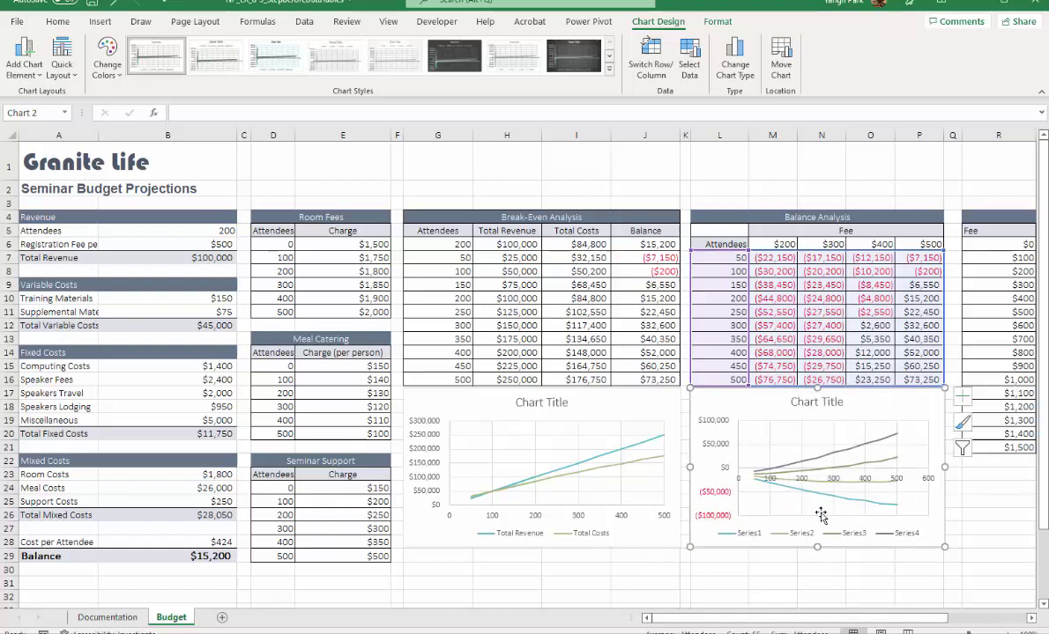
{"action": "left_click", "coordinate": [816, 401]}
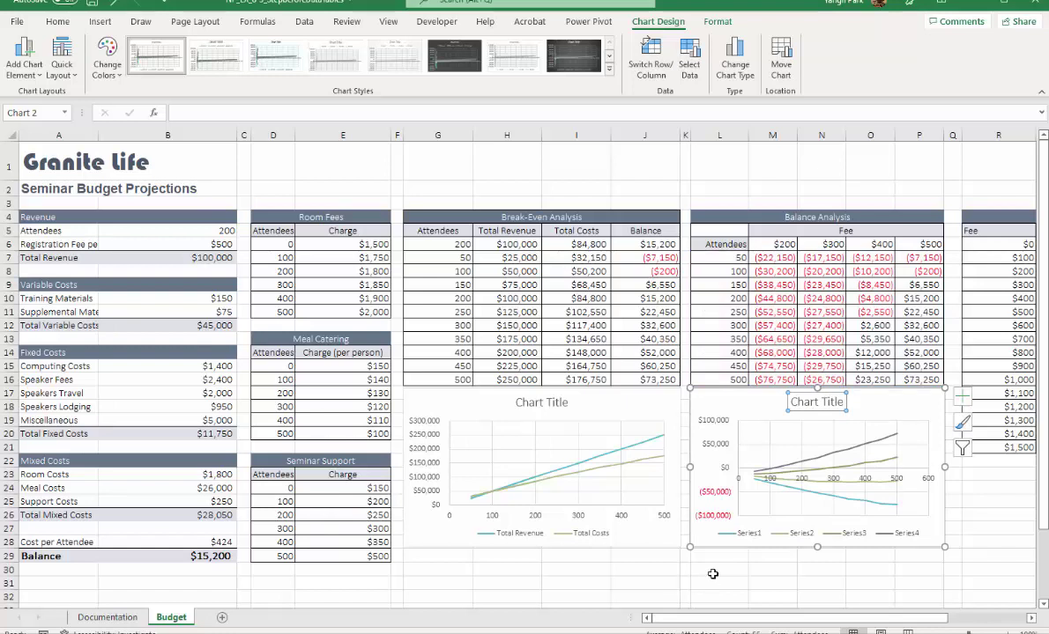
{"action": "left_click", "coordinate": [813, 540]}
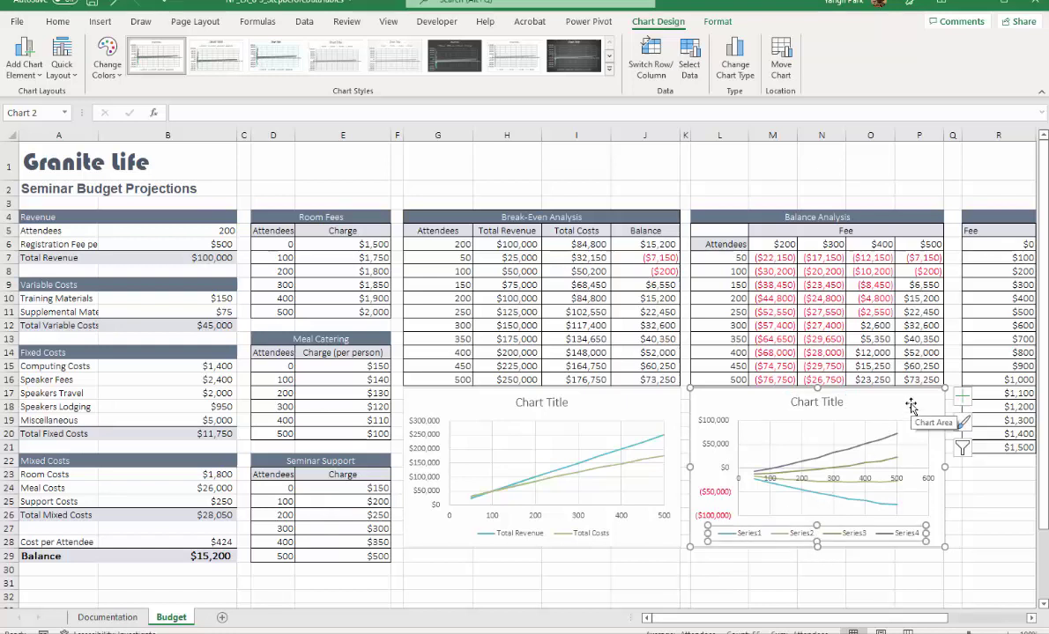
{"action": "left_click", "coordinate": [846, 394]}
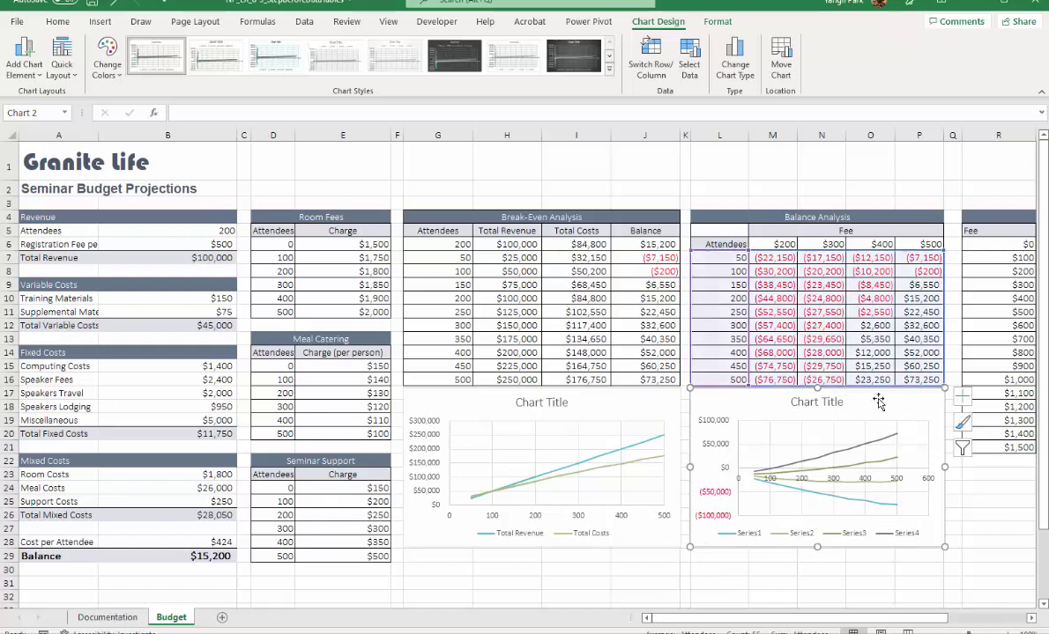
- Rename Series1 to M6 and Series2 to N6 in the chart's data source
{"action": "left_click", "coordinate": [690, 63]}
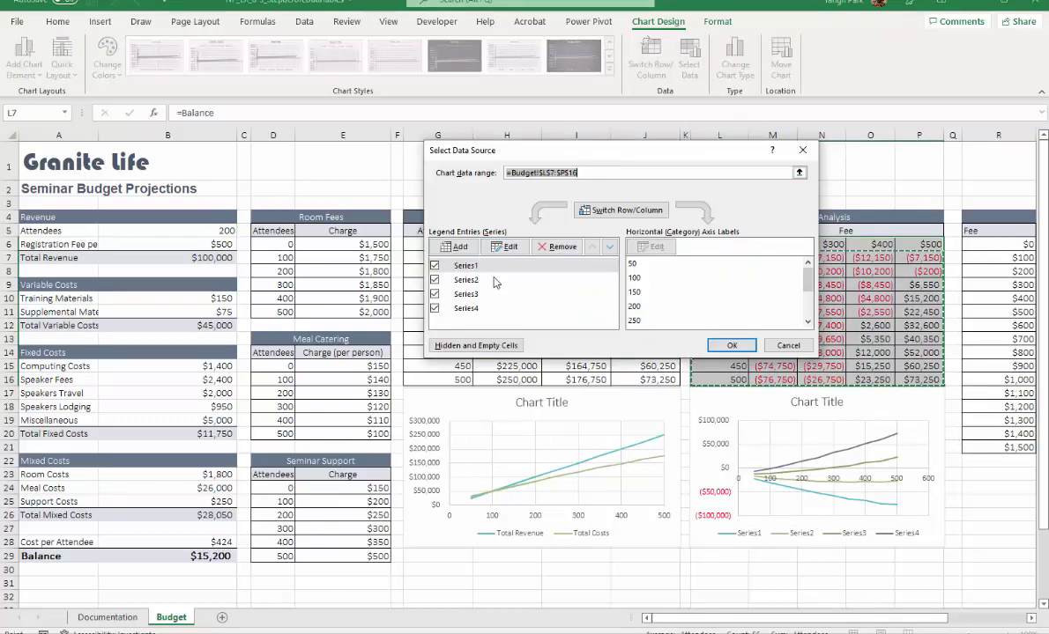
{"action": "left_click", "coordinate": [467, 266]}
{"action": "left_click", "coordinate": [506, 247]}
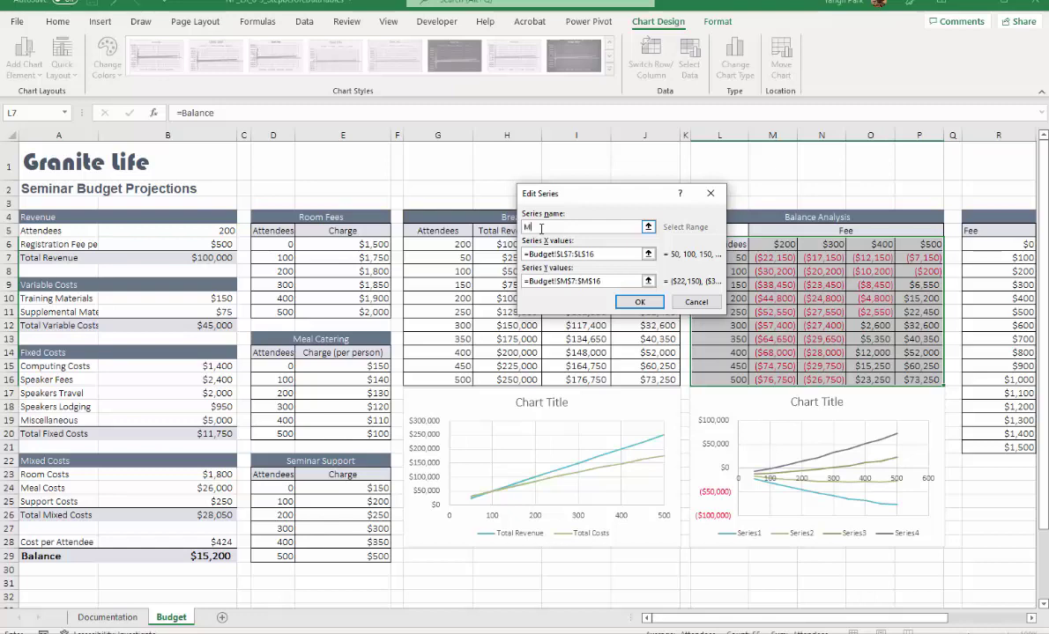
{"action": "left_click", "coordinate": [639, 302]}
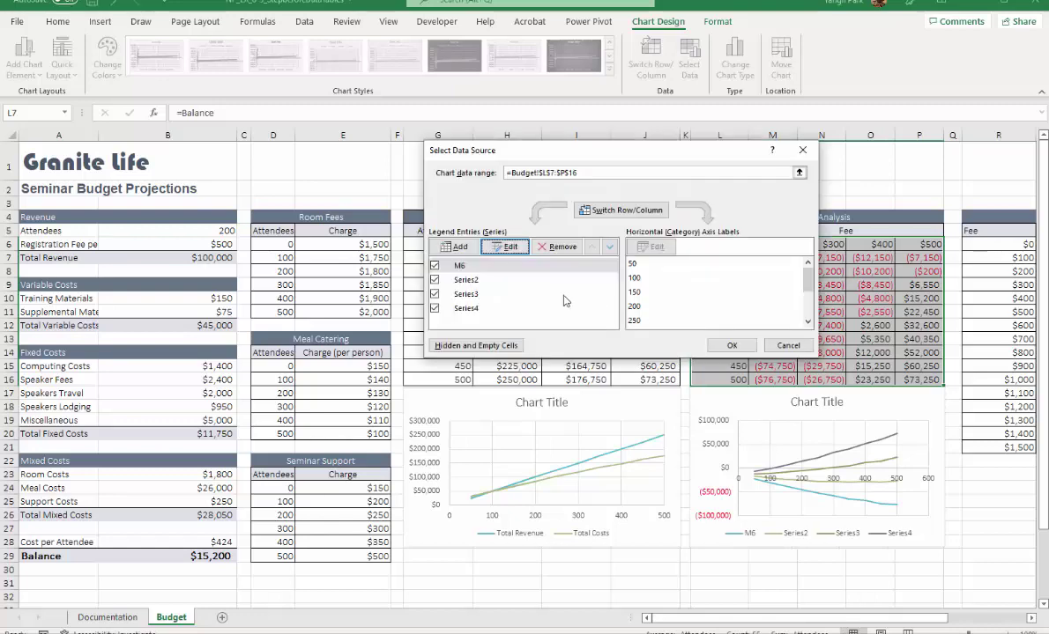
{"action": "left_click", "coordinate": [503, 282]}
{"action": "left_click", "coordinate": [506, 247]}
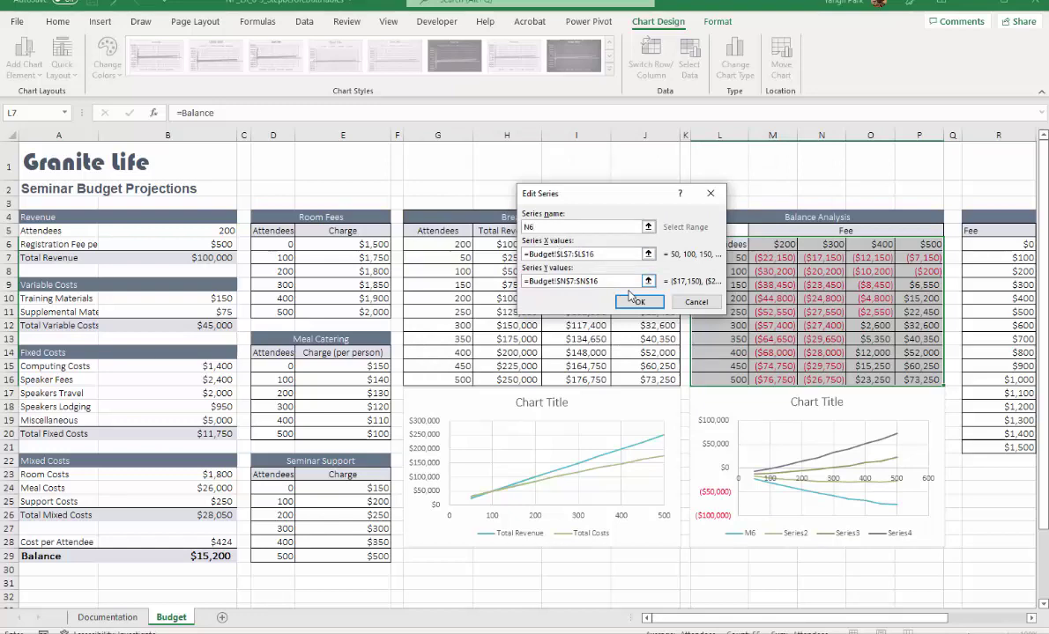
{"action": "left_click", "coordinate": [638, 301]}
- Rename Series3 to O6 and Series4 to P6, then apply the changes
{"action": "left_click", "coordinate": [530, 298]}
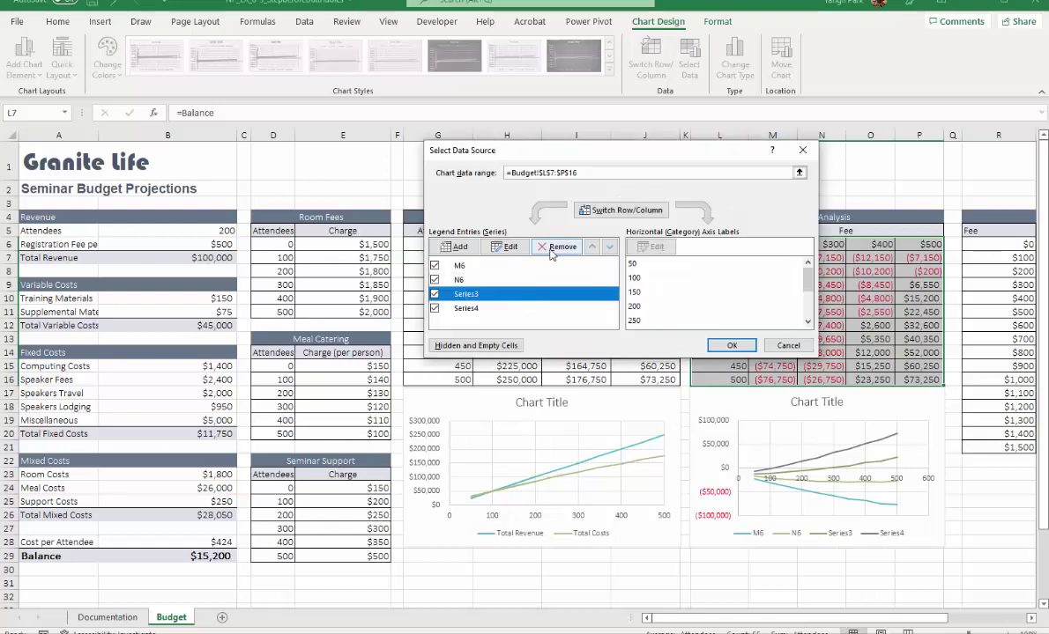
{"action": "left_click", "coordinate": [506, 246]}
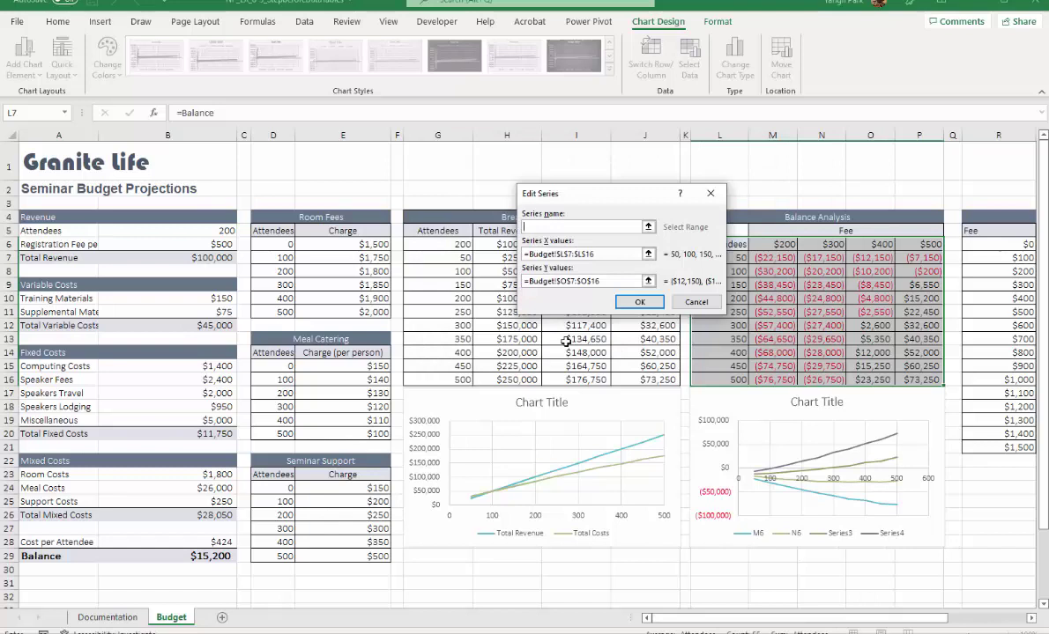
{"action": "type", "text": "O6"}
{"action": "left_click", "coordinate": [637, 302]}
{"action": "left_click", "coordinate": [522, 309]}
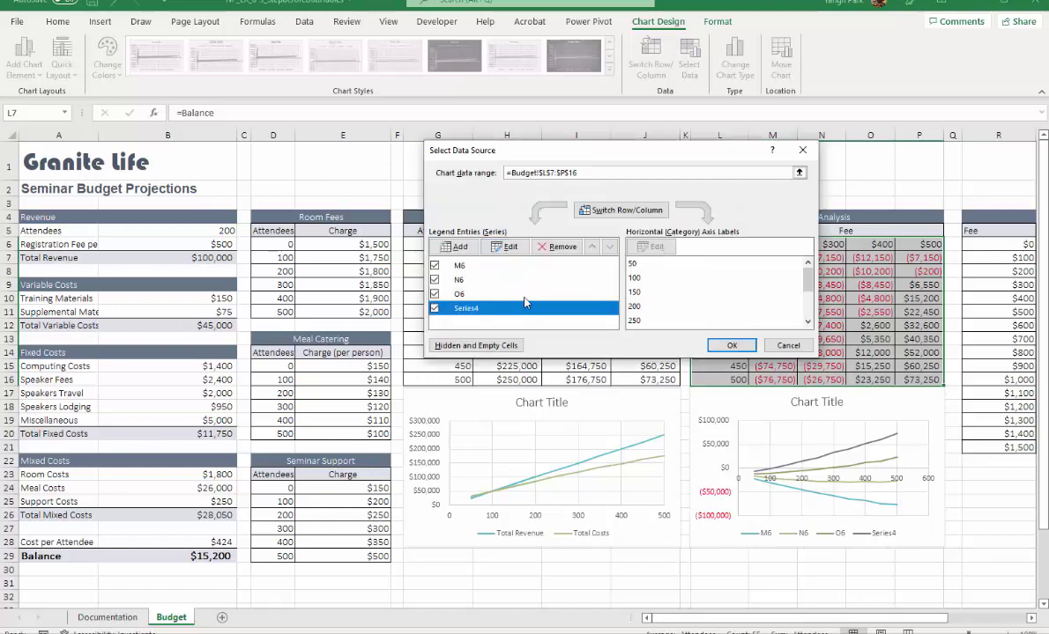
{"action": "left_click", "coordinate": [505, 247]}
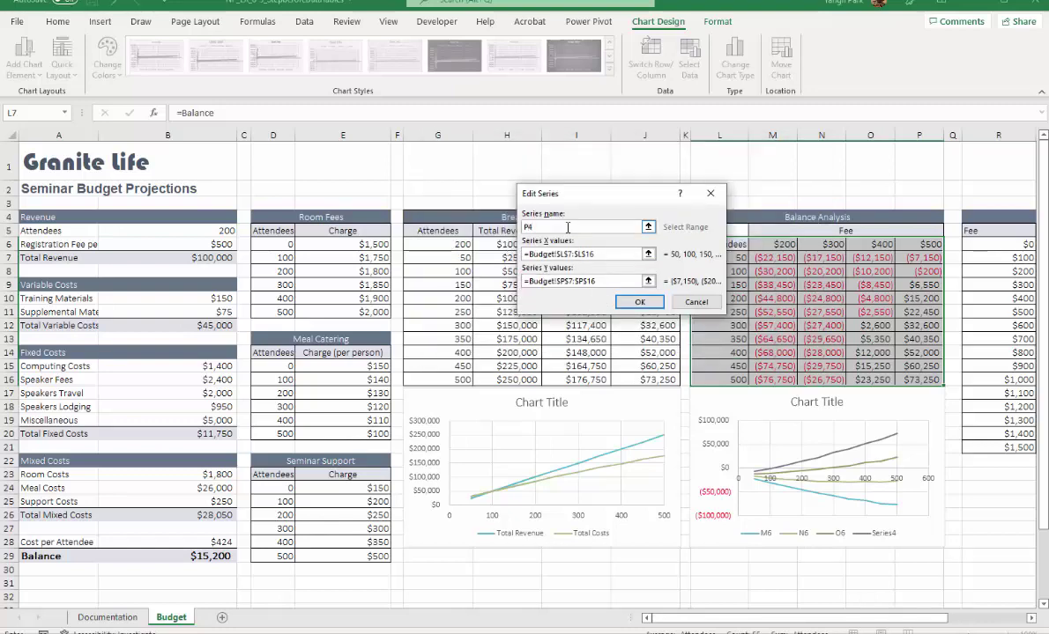
{"action": "type", "text": "P6"}
{"action": "left_click", "coordinate": [640, 302]}
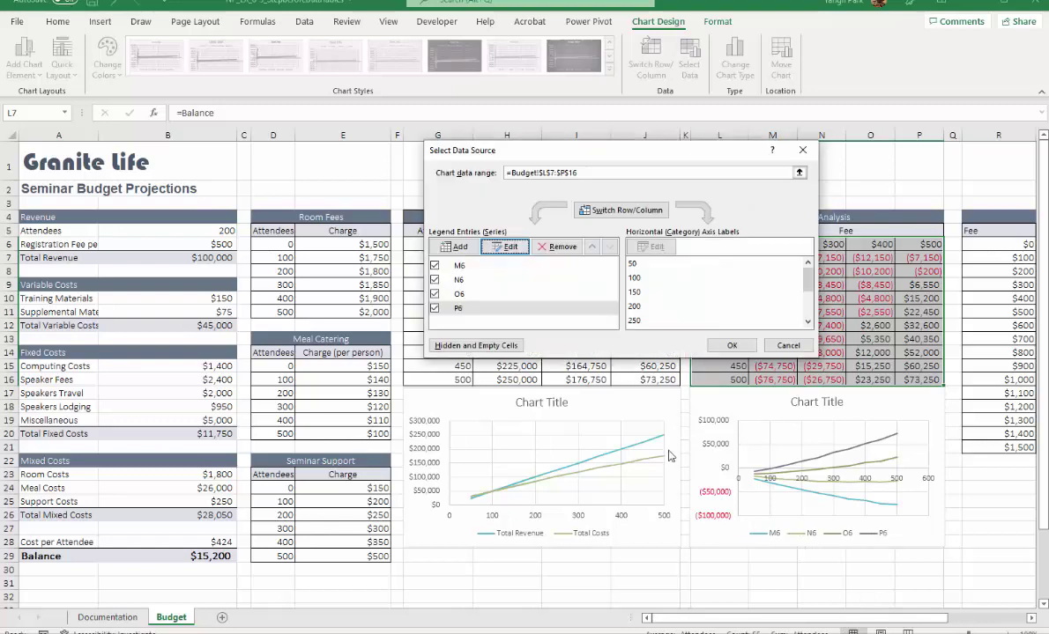
{"action": "left_click", "coordinate": [691, 326]}
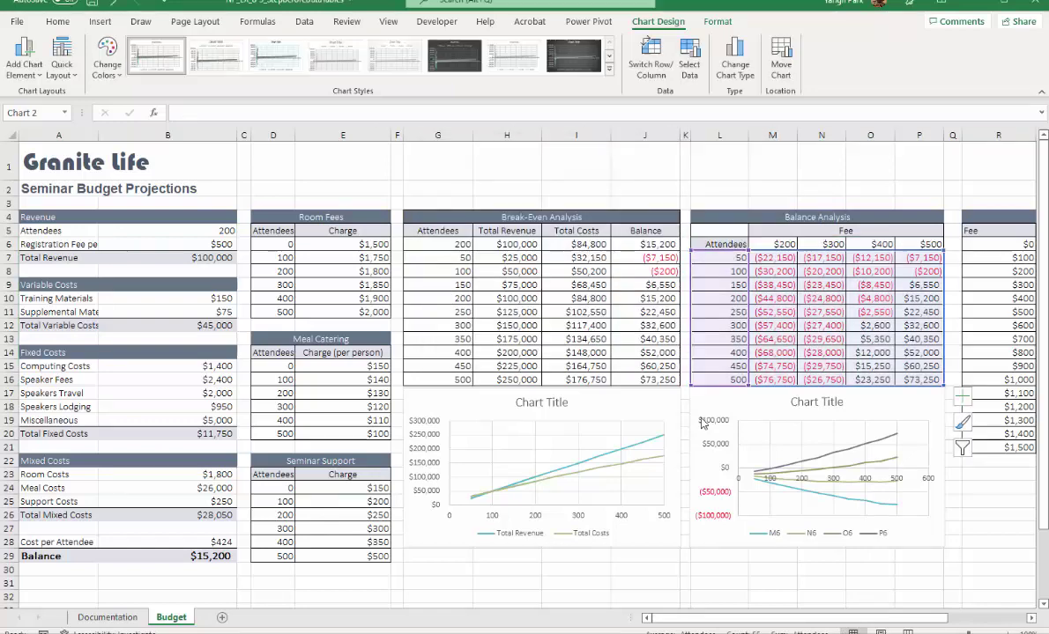
- Change the Balance Analysis chart's horizontal axis maximum from 600 to 500
{"action": "left_click", "coordinate": [765, 537]}
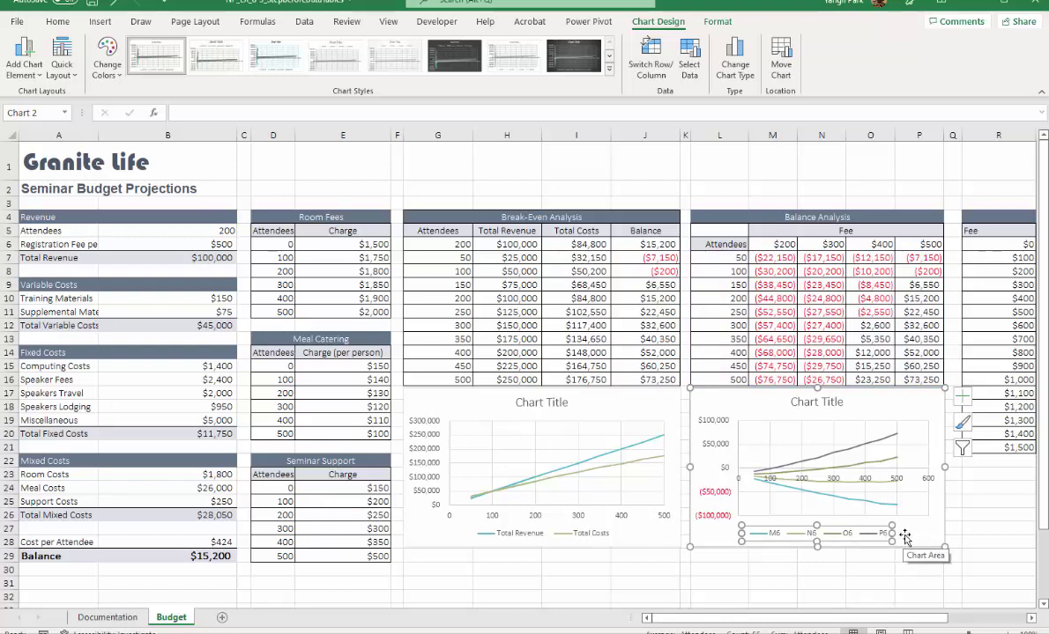
{"action": "double_click", "coordinate": [793, 477]}
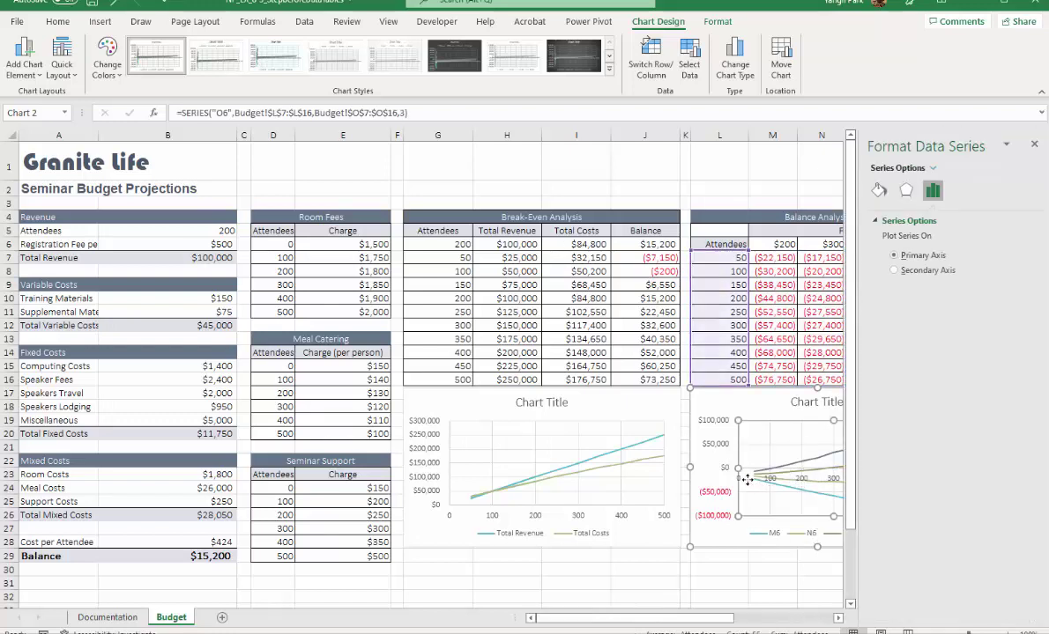
{"action": "left_click", "coordinate": [766, 481]}
{"action": "left_click", "coordinate": [769, 478]}
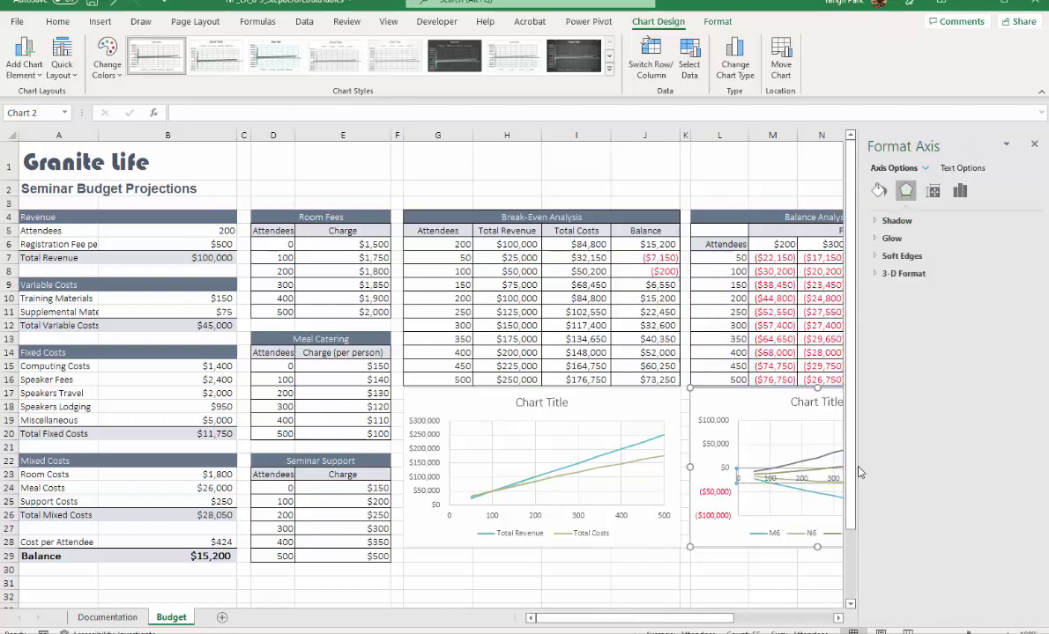
{"action": "left_click", "coordinate": [960, 190]}
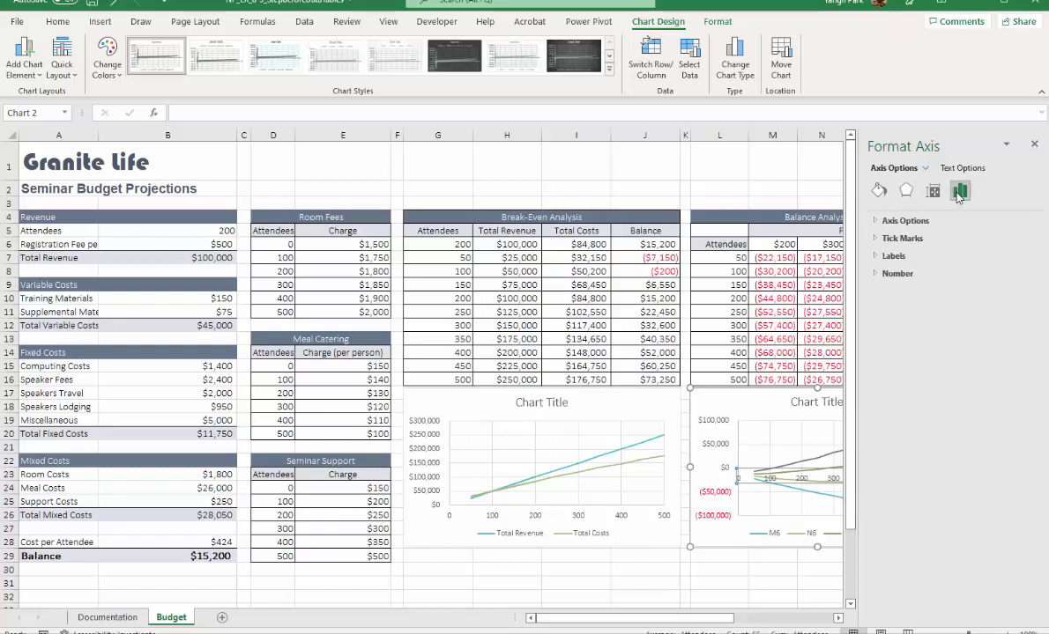
{"action": "left_click", "coordinate": [885, 220]}
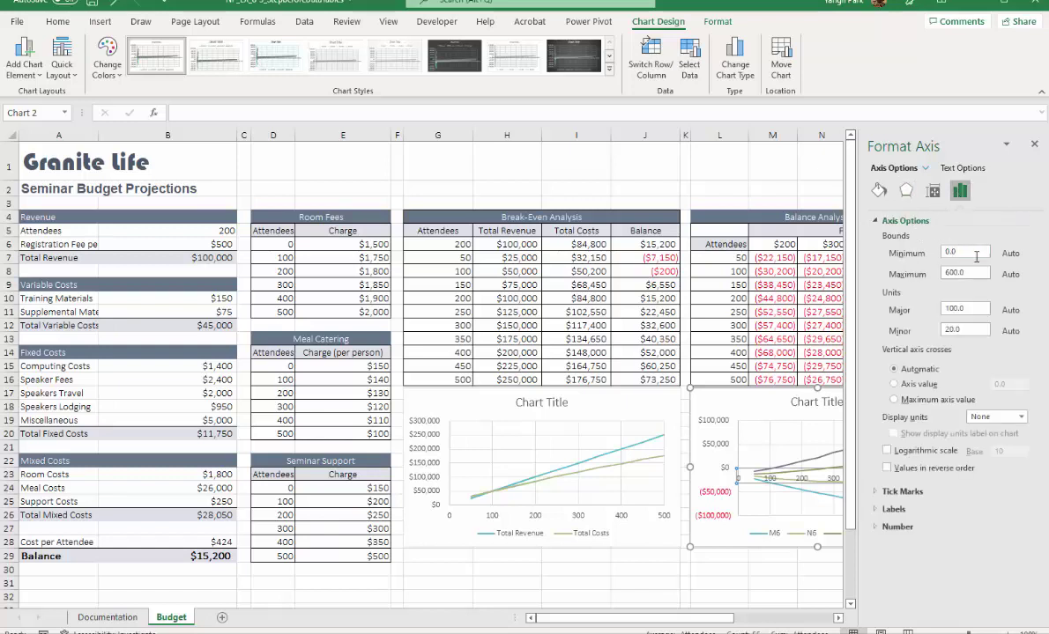
{"action": "key", "text": "Tab"}
{"action": "type", "text": "500"}
{"action": "key", "text": "Return"}
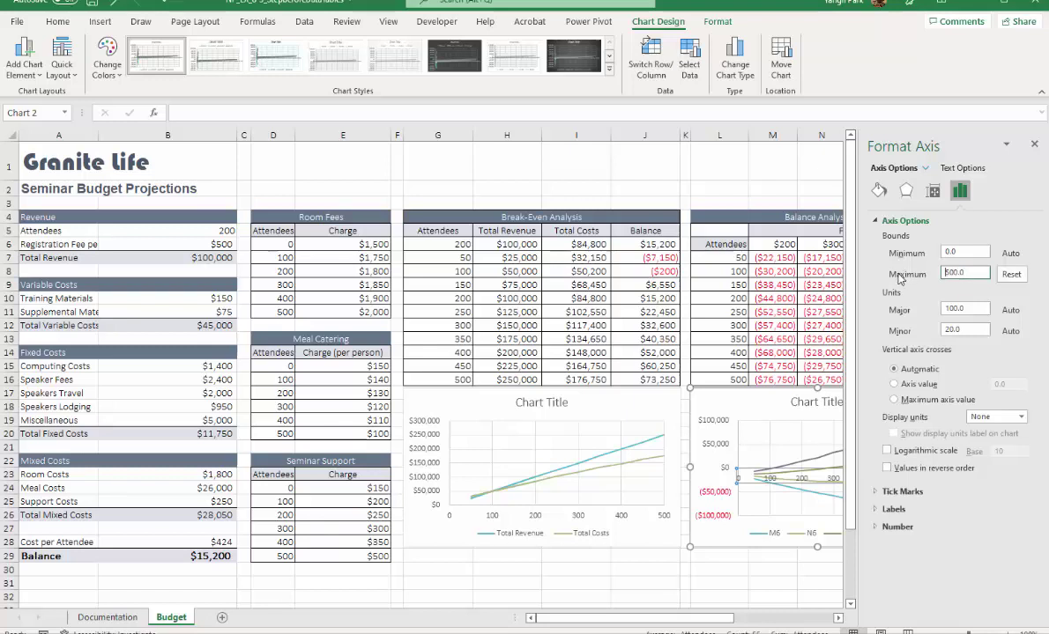
{"action": "left_click", "coordinate": [1034, 144]}
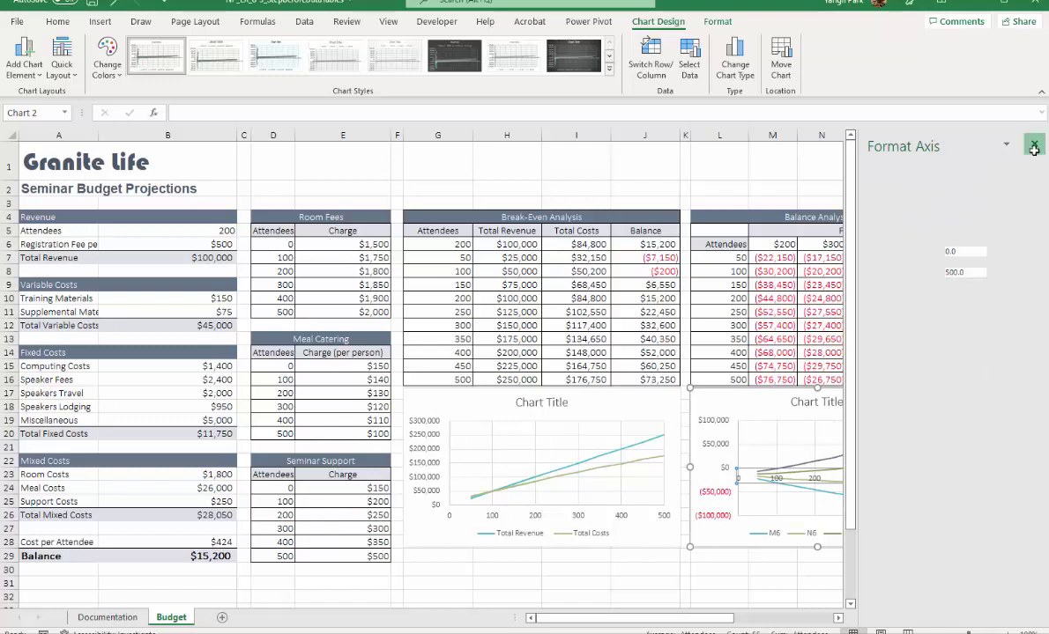